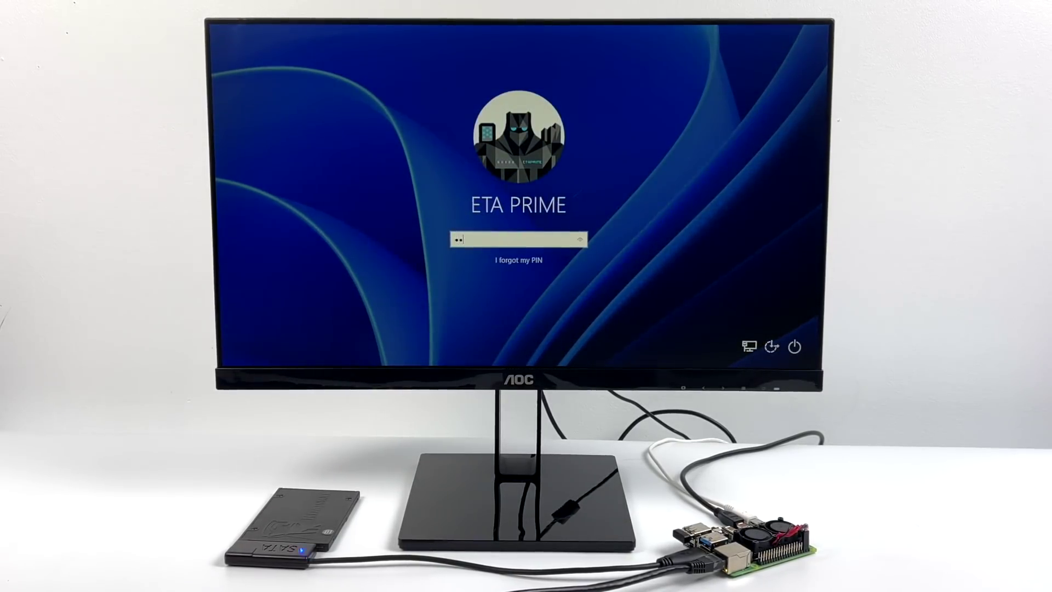
Enter the account PIN on the lock screen and wait for the desktop to load.
{"action": "type", "text": "34"}
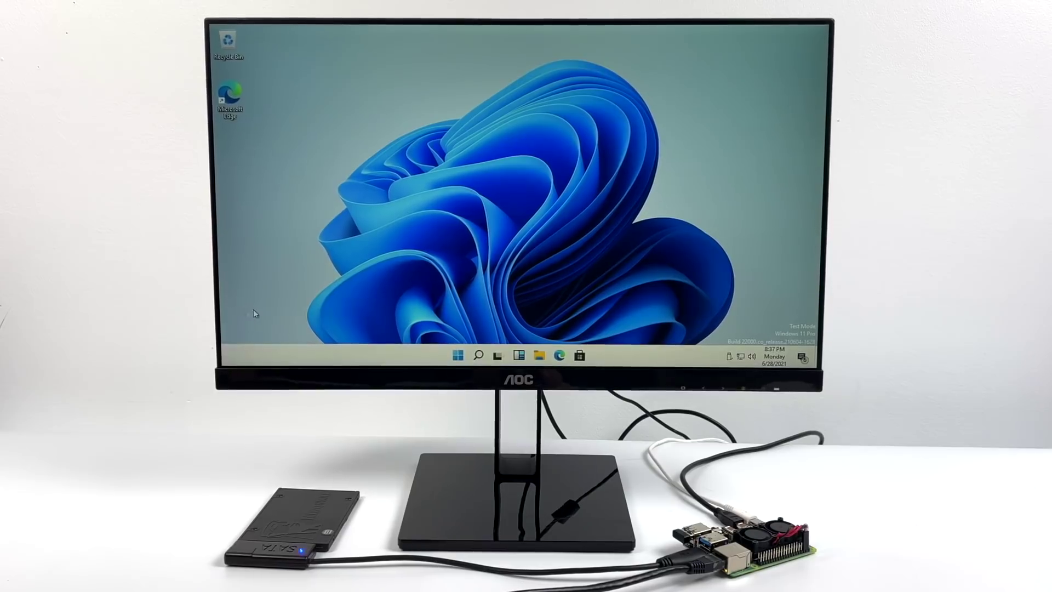
Confirm the 1.50 GHz CPU and 3.9 GB memory in Task Manager's Performance view, then minimize it.
{"action": "key", "text": "super"}
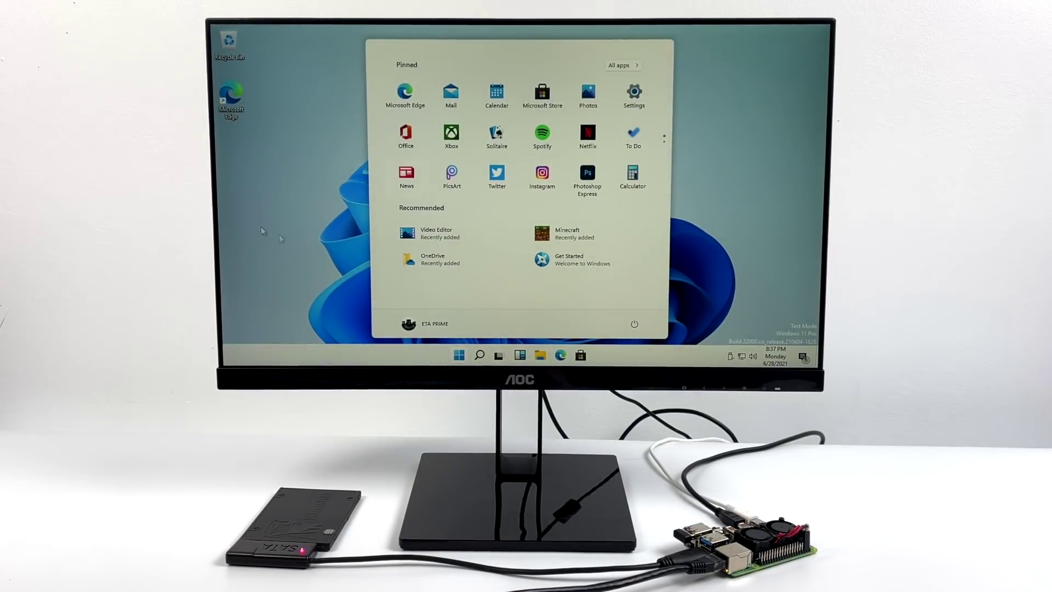
{"action": "left_click", "coordinate": [776, 218]}
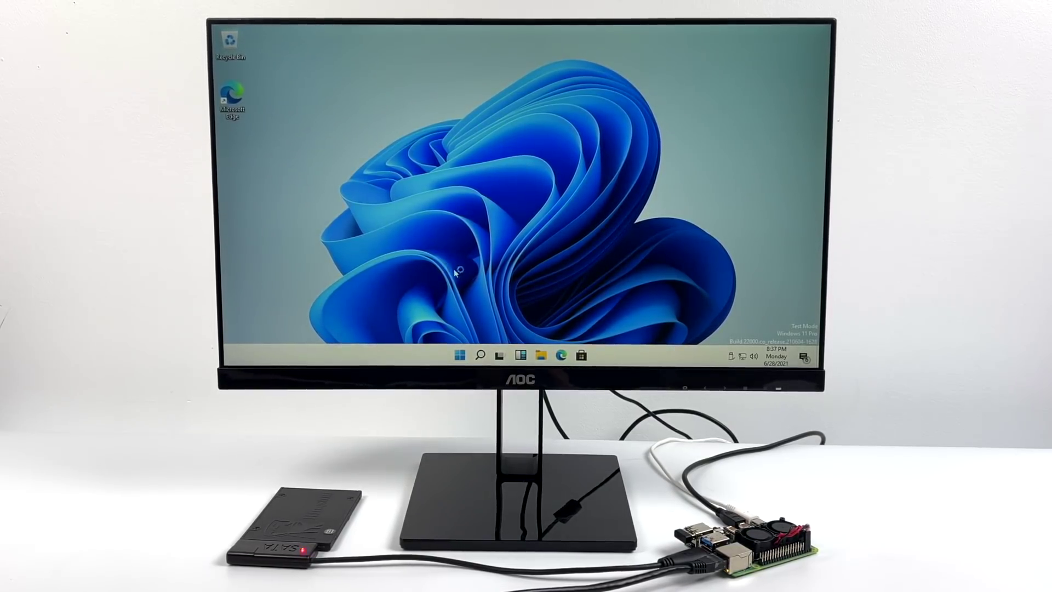
{"action": "key", "text": "ctrl+shift+Escape"}
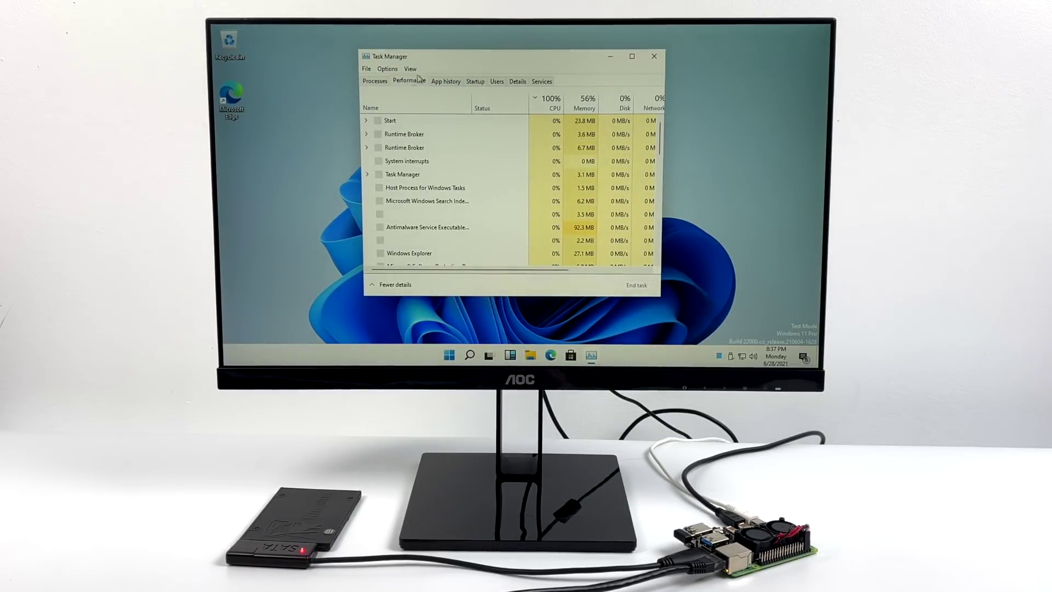
{"action": "left_click", "coordinate": [419, 81]}
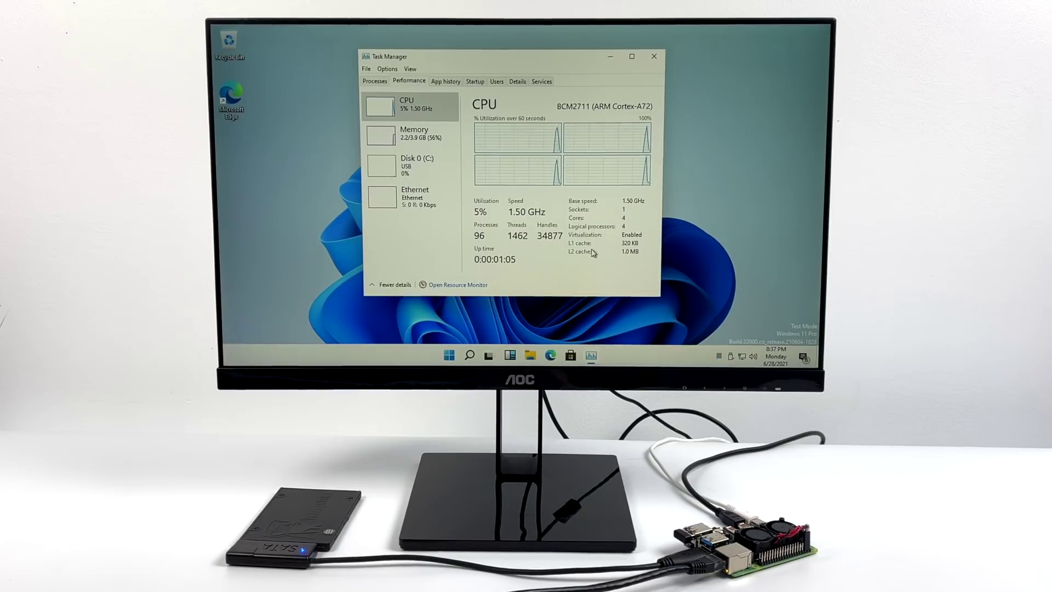
{"action": "left_click", "coordinate": [610, 58]}
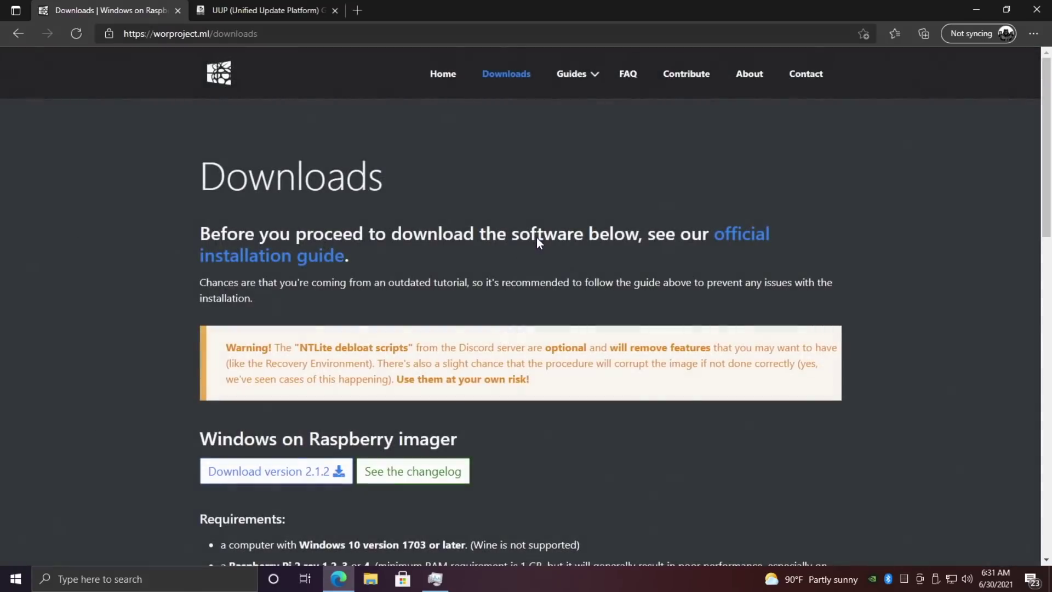
Download the boot partition mount utility 1.1.0, then follow the uup.rg-adguard.net link.
{"action": "scroll", "coordinate": [536, 349], "scroll_direction": "down", "scroll_amount": 3}
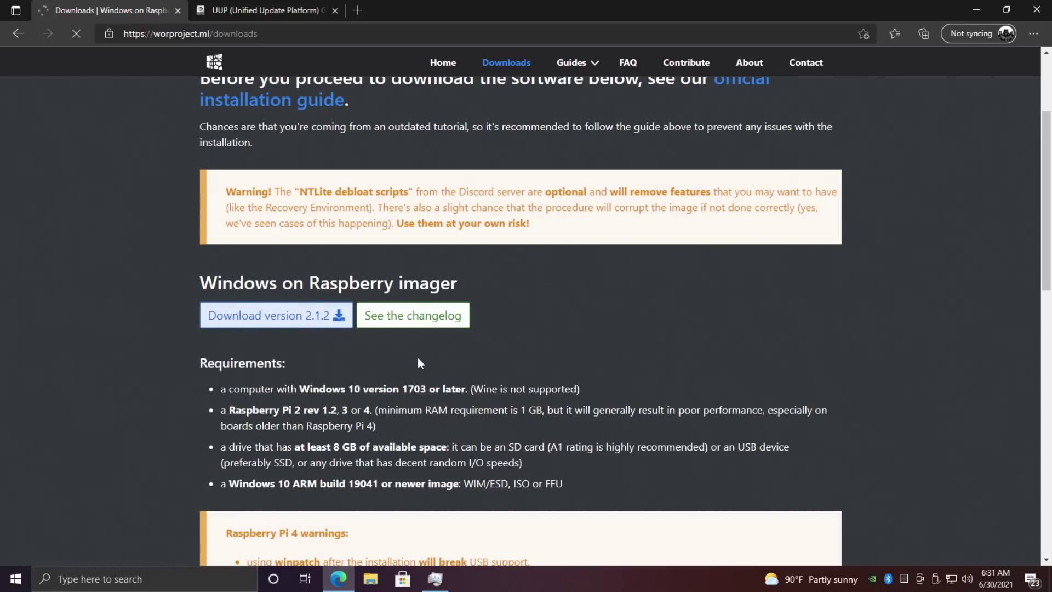
{"action": "scroll", "coordinate": [417, 357], "scroll_direction": "down", "scroll_amount": 7}
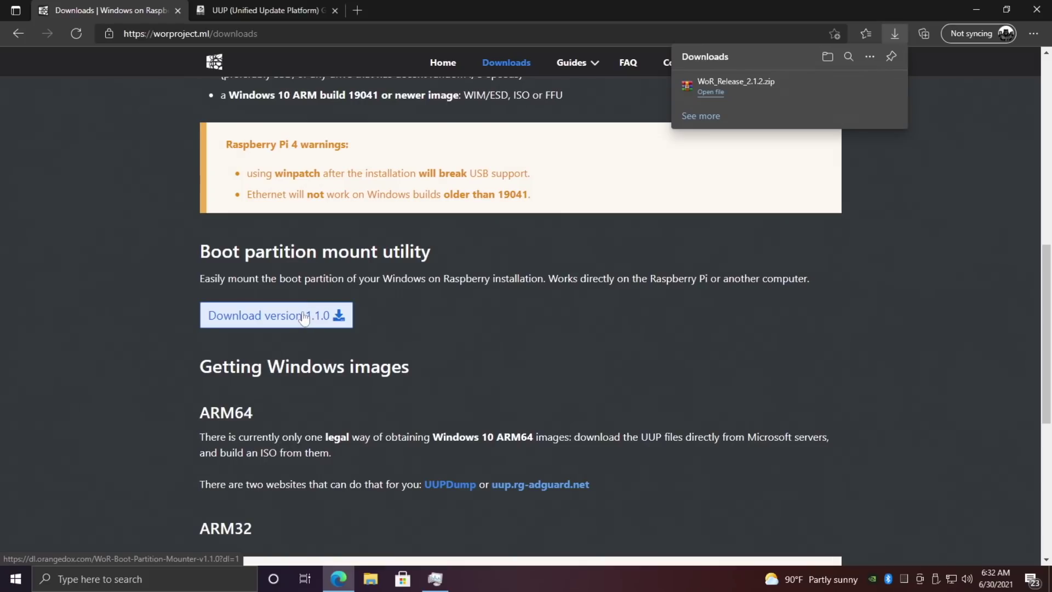
{"action": "left_click", "coordinate": [304, 316]}
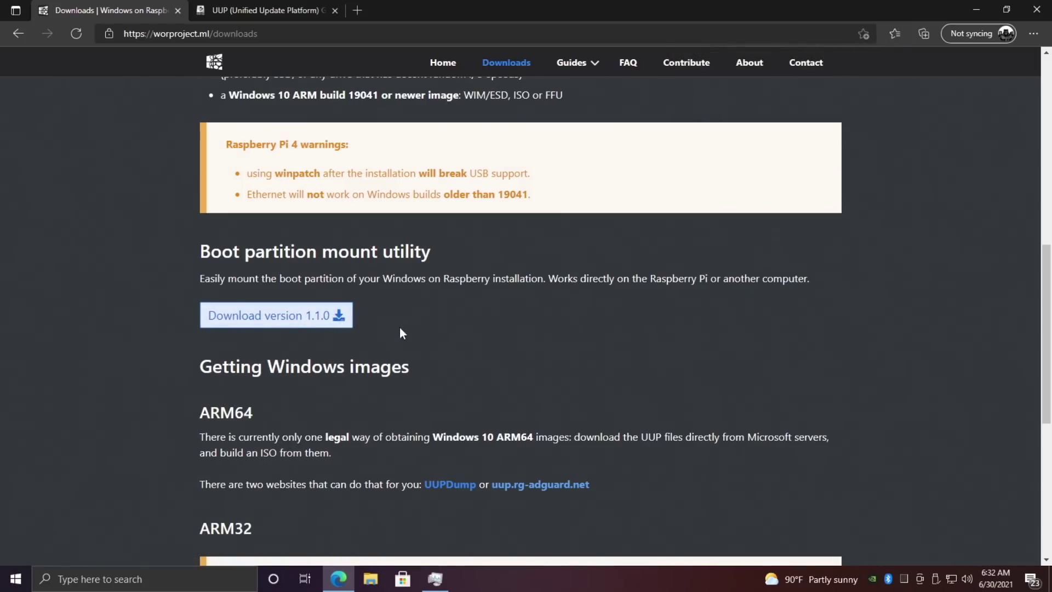
{"action": "scroll", "coordinate": [401, 333], "scroll_direction": "down", "scroll_amount": 3}
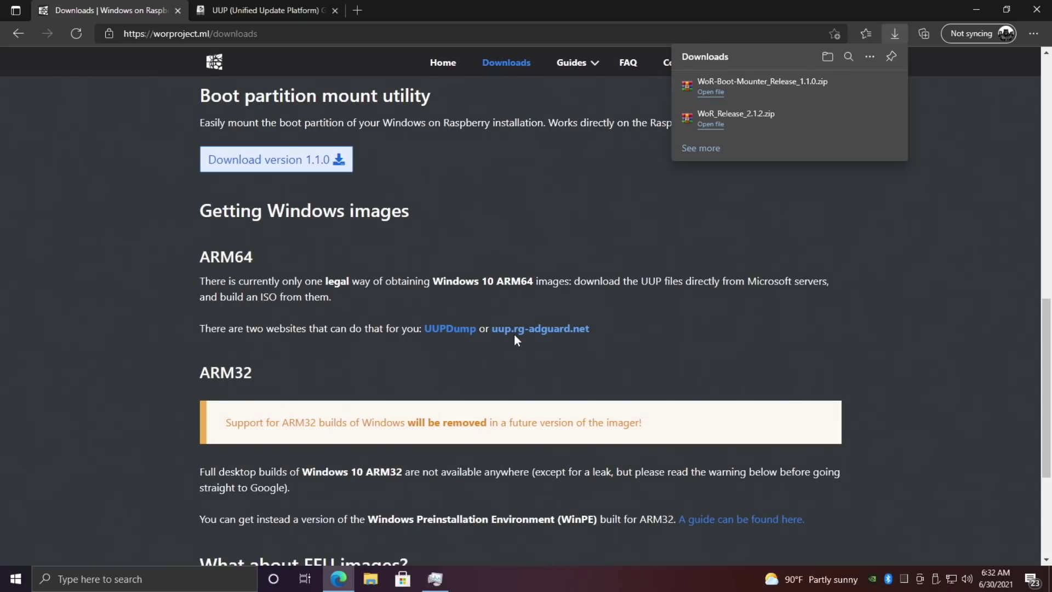
{"action": "left_click", "coordinate": [541, 330]}
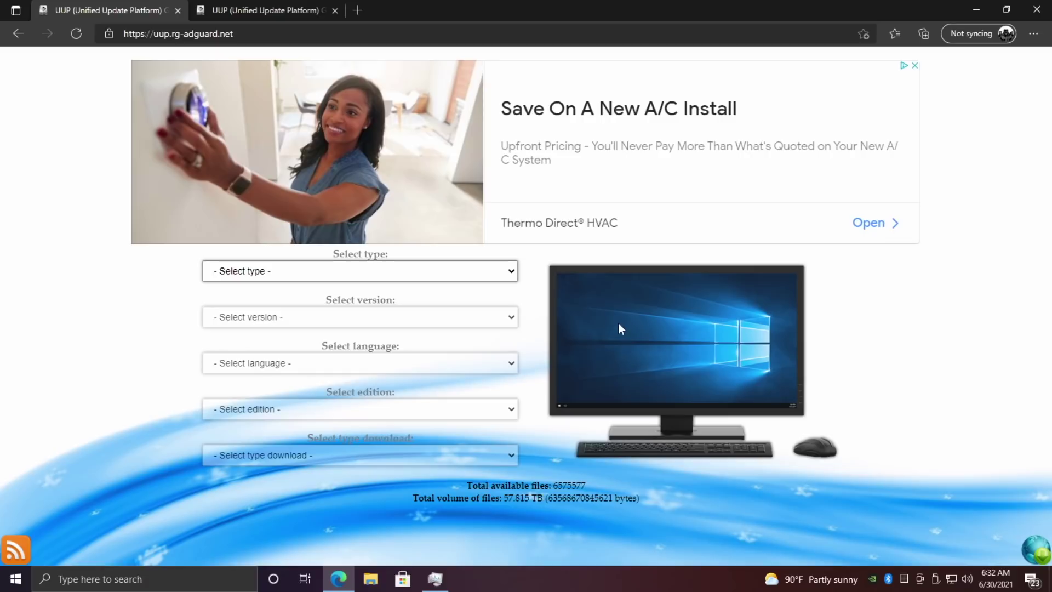
Choose Windows (Insider version), build 22000.51 arm64, and English (United States) as language.
{"action": "left_click", "coordinate": [510, 271]}
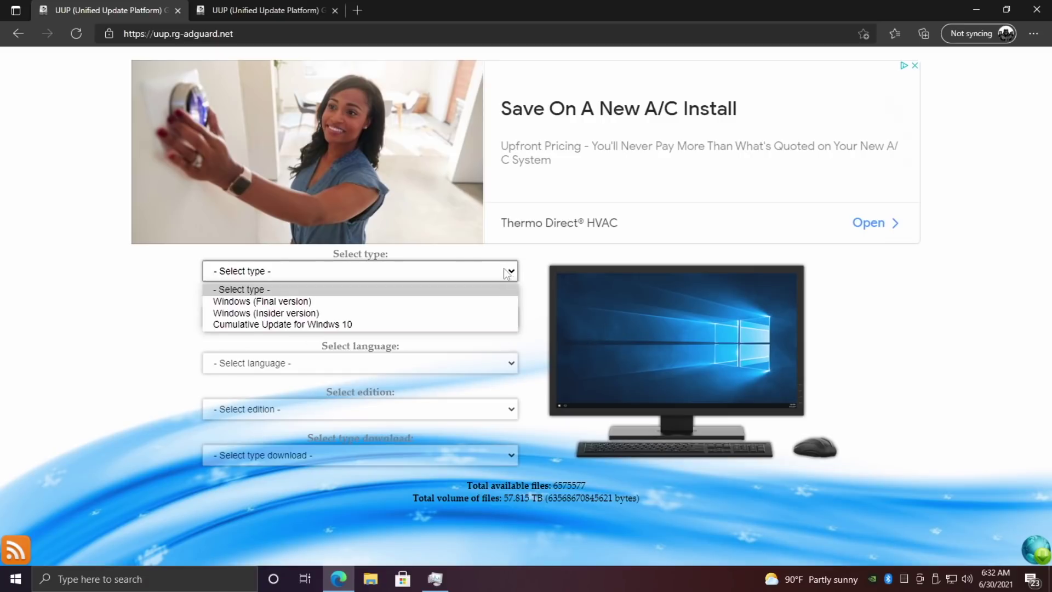
{"action": "left_click", "coordinate": [315, 313]}
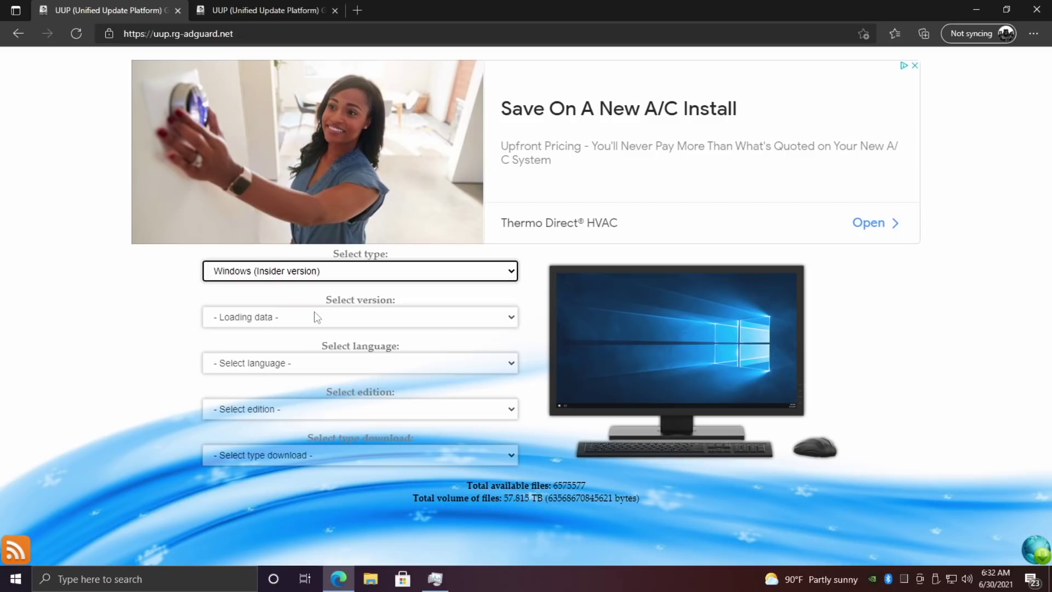
{"action": "left_click", "coordinate": [510, 319]}
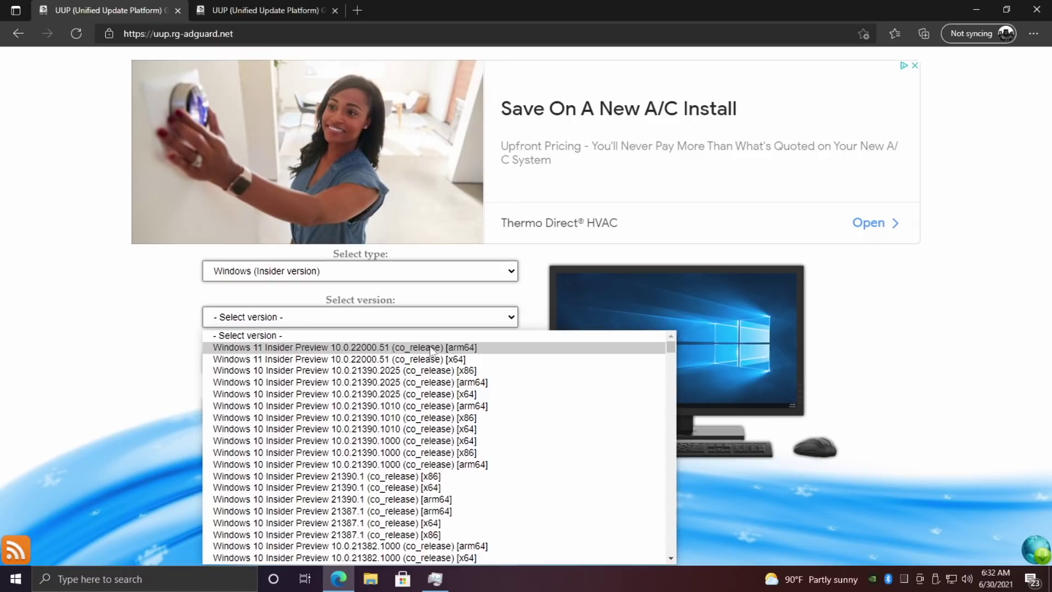
{"action": "left_click", "coordinate": [478, 347]}
{"action": "left_click", "coordinate": [448, 359]}
{"action": "scroll", "coordinate": [297, 304], "scroll_direction": "down", "scroll_amount": 1}
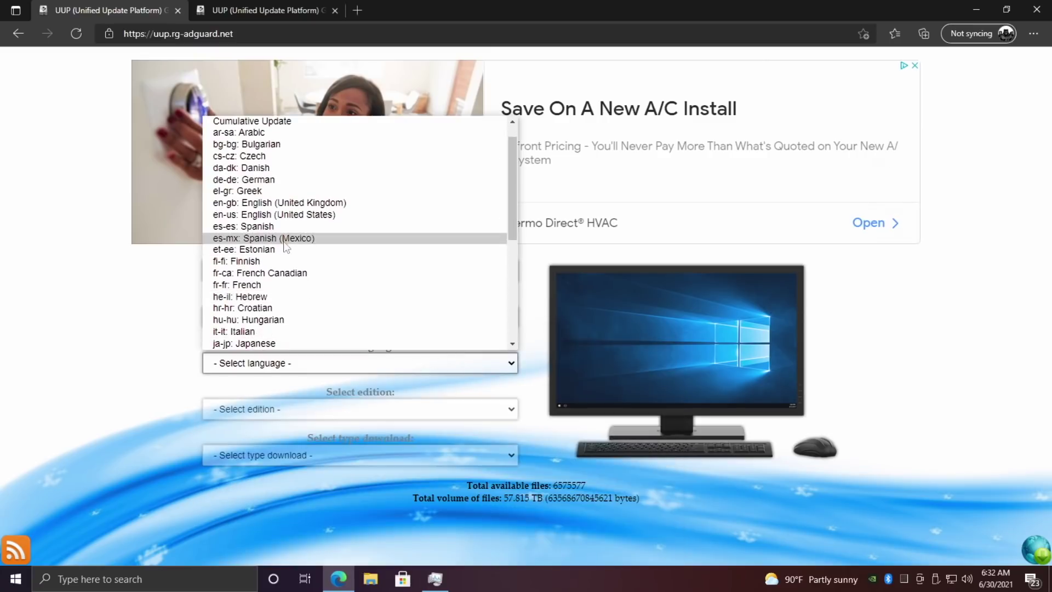
{"action": "left_click", "coordinate": [281, 215]}
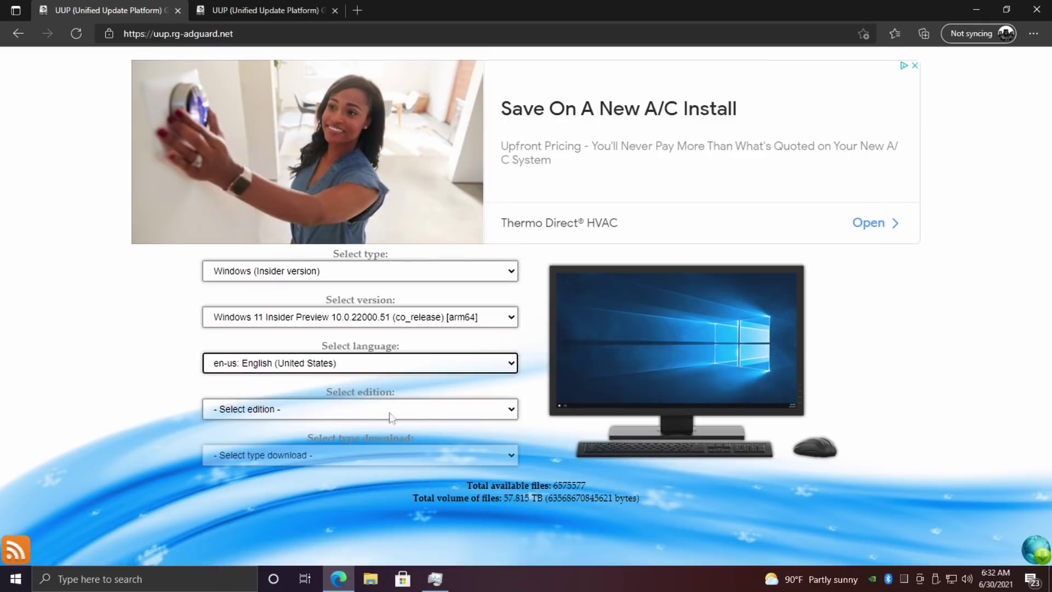
Select Windows 11 Professional with the OneClick ISO compiler and download the creatingISO script.
{"action": "left_click", "coordinate": [514, 410]}
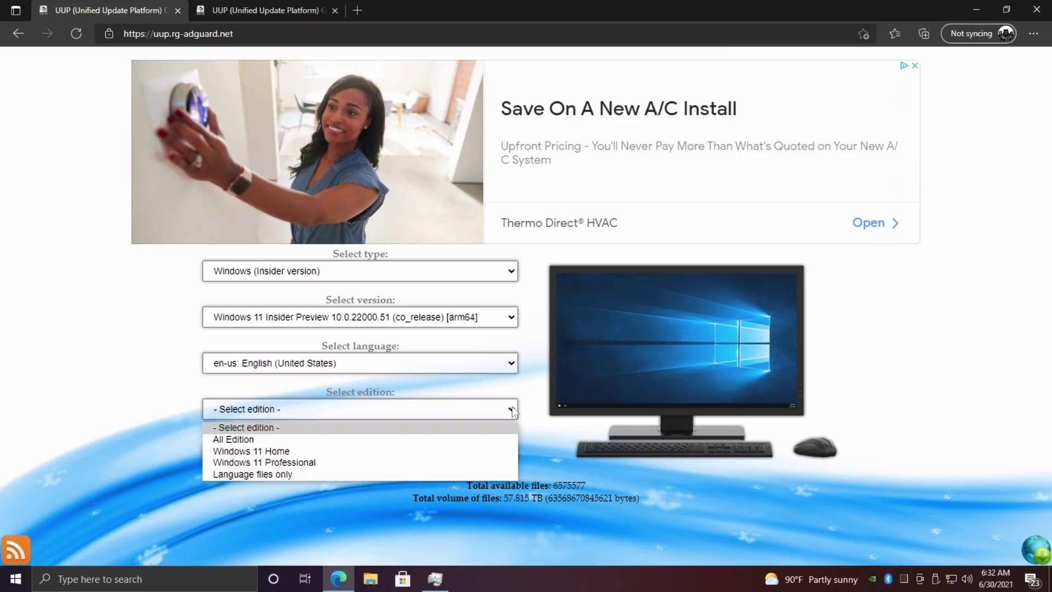
{"action": "left_click", "coordinate": [289, 463]}
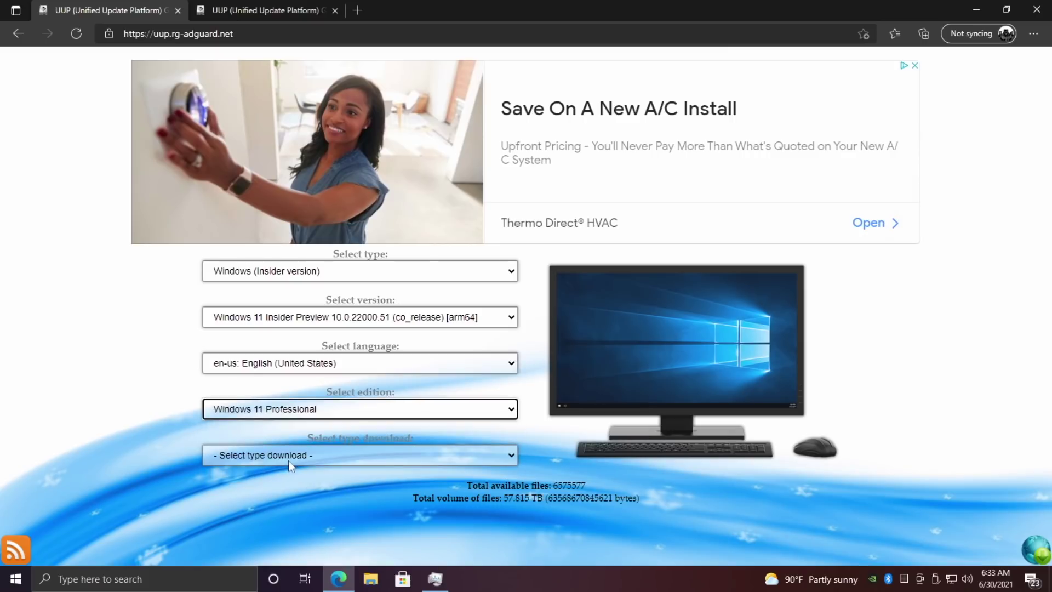
{"action": "left_click", "coordinate": [510, 458]}
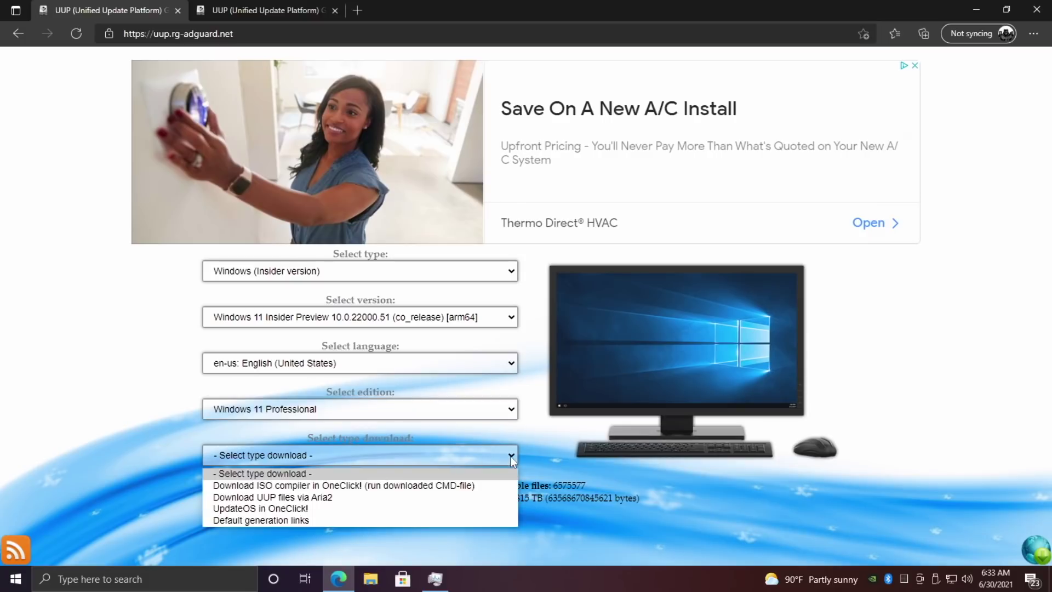
{"action": "left_click", "coordinate": [472, 486]}
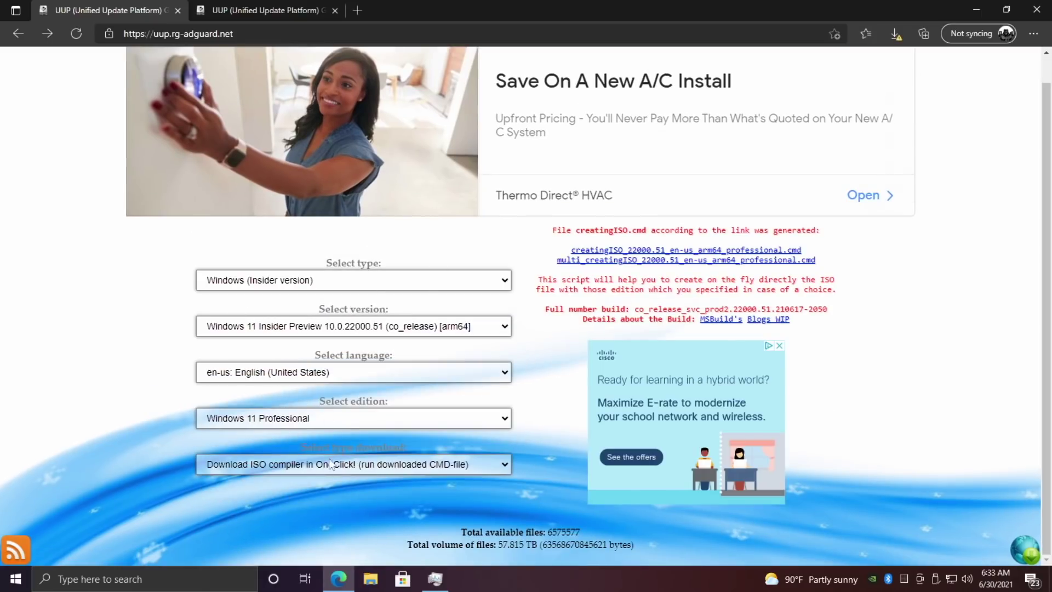
{"action": "left_click", "coordinate": [601, 253]}
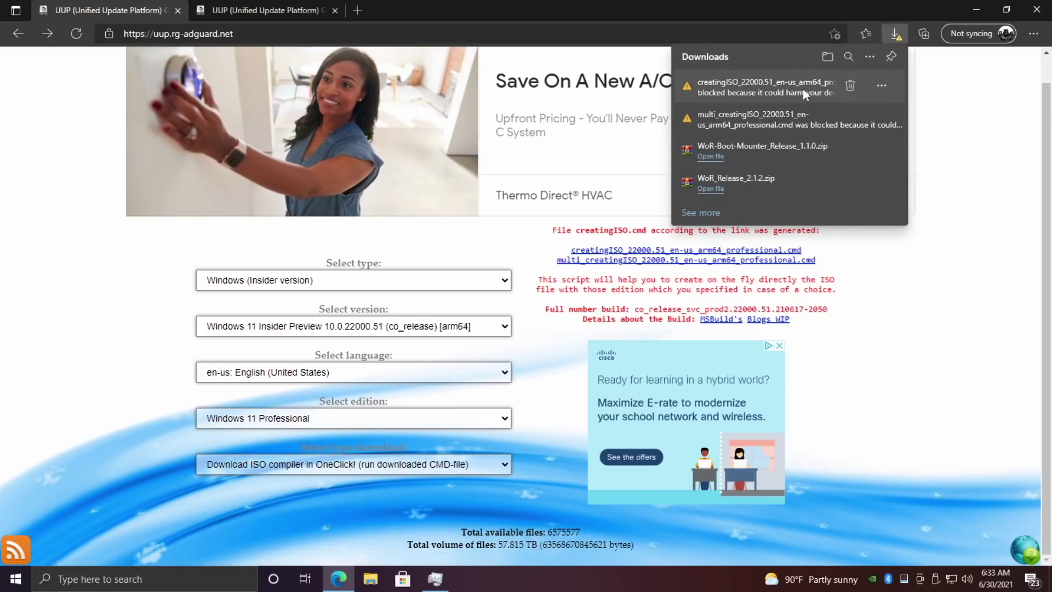
Keep the blocked creatingISO script download despite the SmartScreen warning.
{"action": "left_click", "coordinate": [881, 86]}
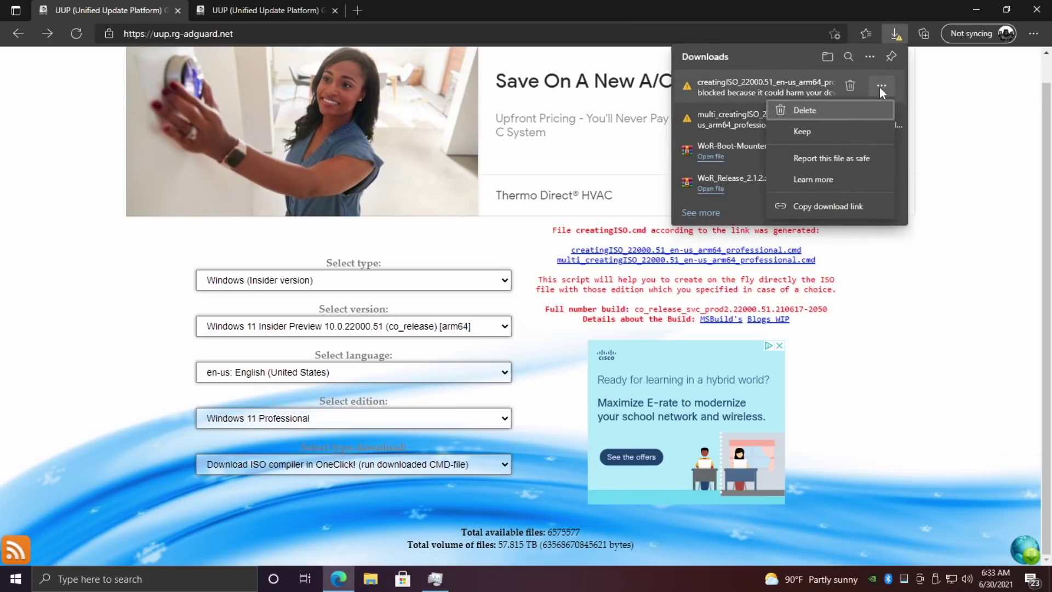
{"action": "left_click", "coordinate": [821, 134]}
{"action": "left_click", "coordinate": [746, 234]}
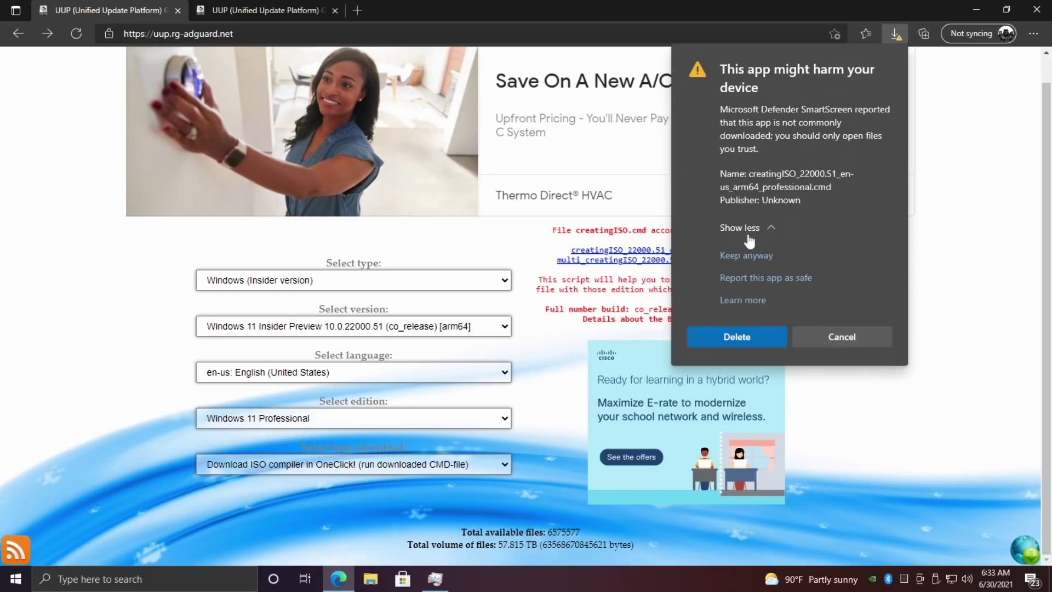
{"action": "left_click", "coordinate": [744, 256]}
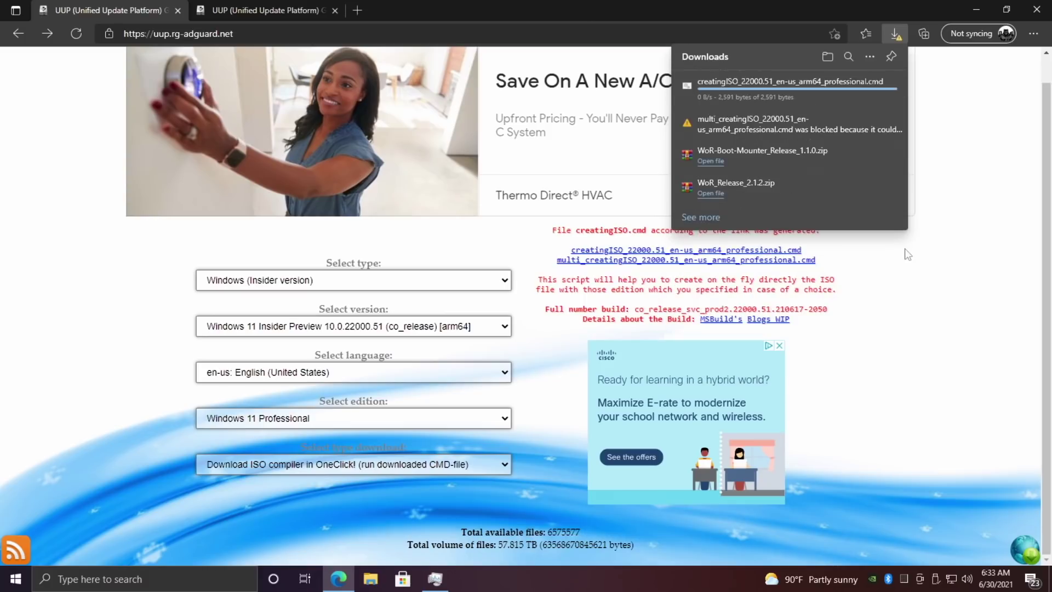
{"action": "left_click", "coordinate": [977, 10]}
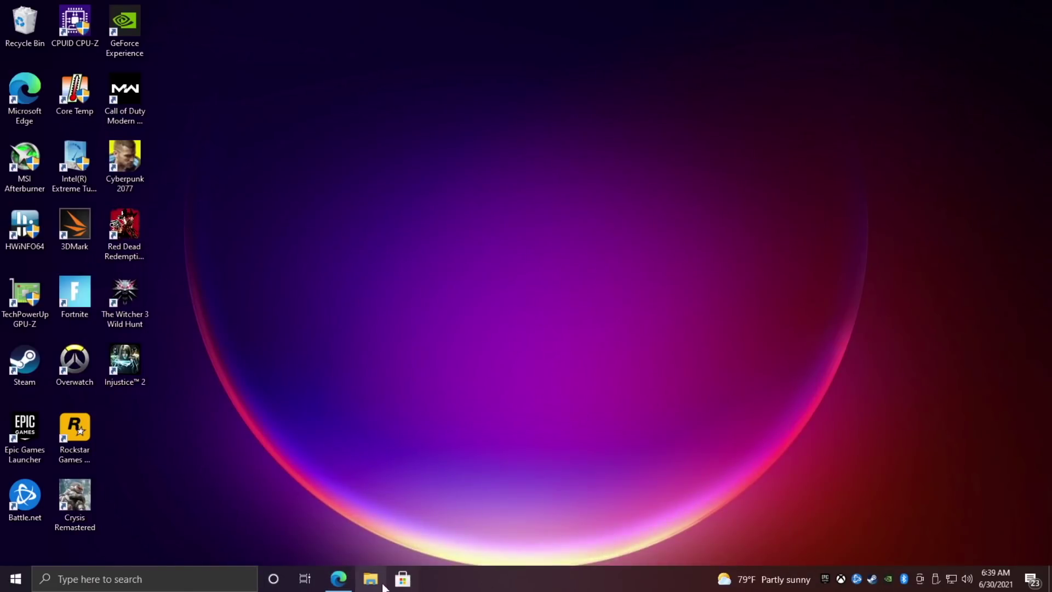
Create a new folder named windows11pi in Downloads.
{"action": "left_click", "coordinate": [370, 579]}
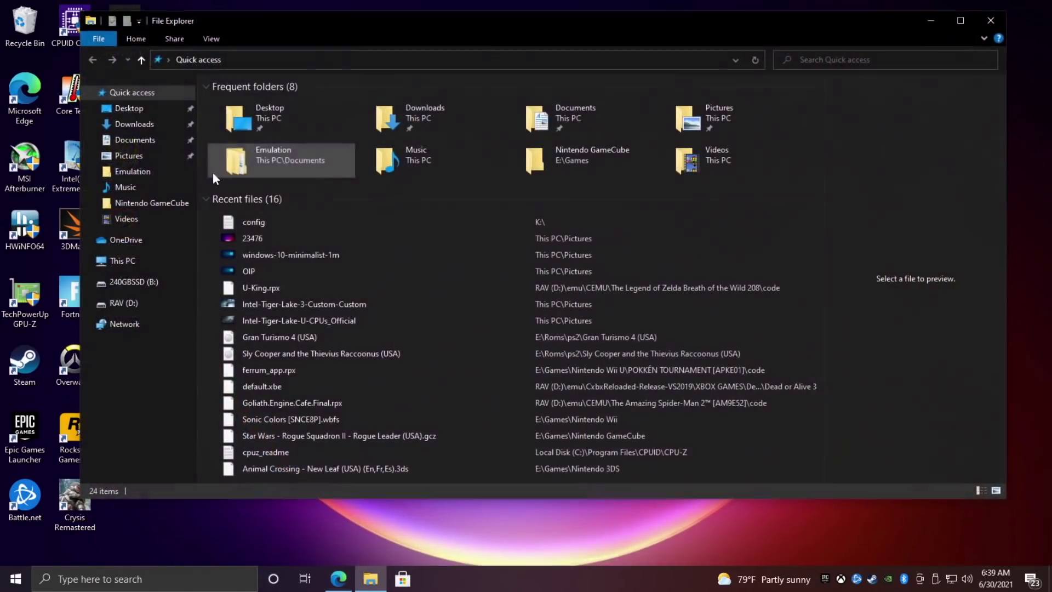
{"action": "left_click", "coordinate": [133, 125]}
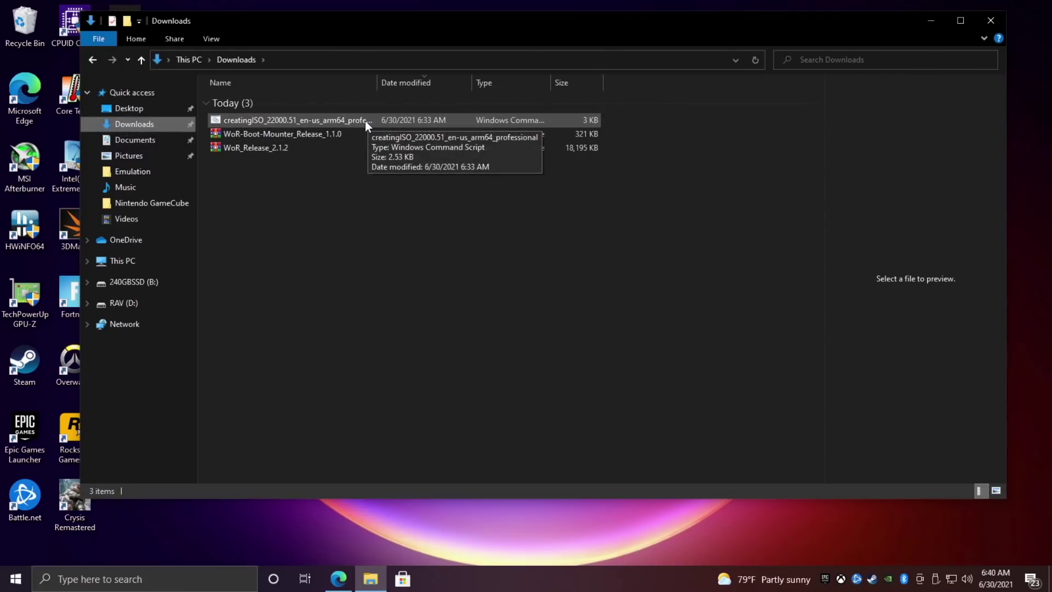
{"action": "right_click", "coordinate": [291, 249]}
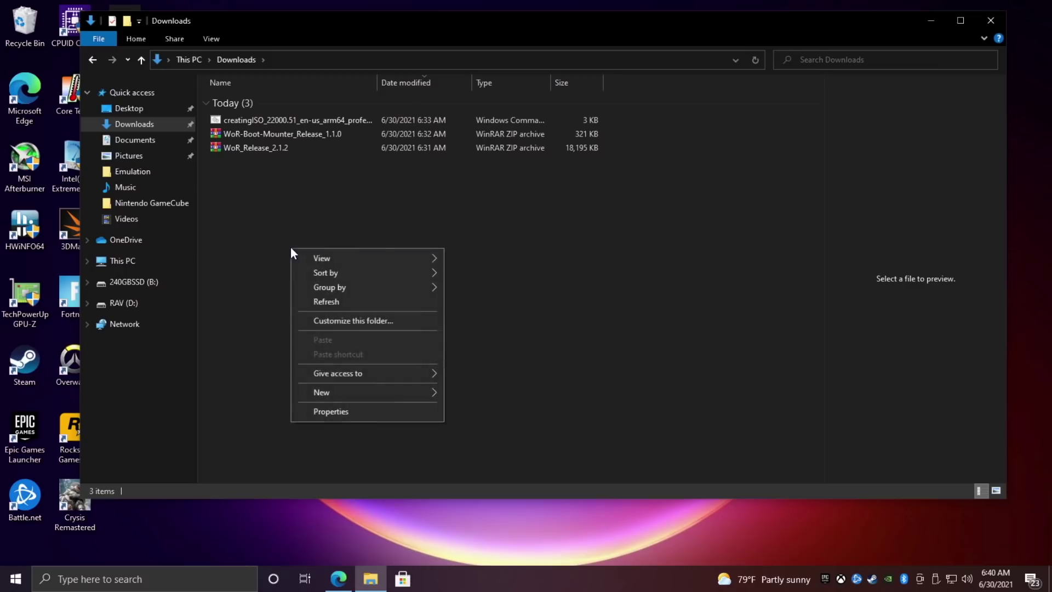
{"action": "mouse_move", "coordinate": [342, 387]}
{"action": "left_click", "coordinate": [484, 392]}
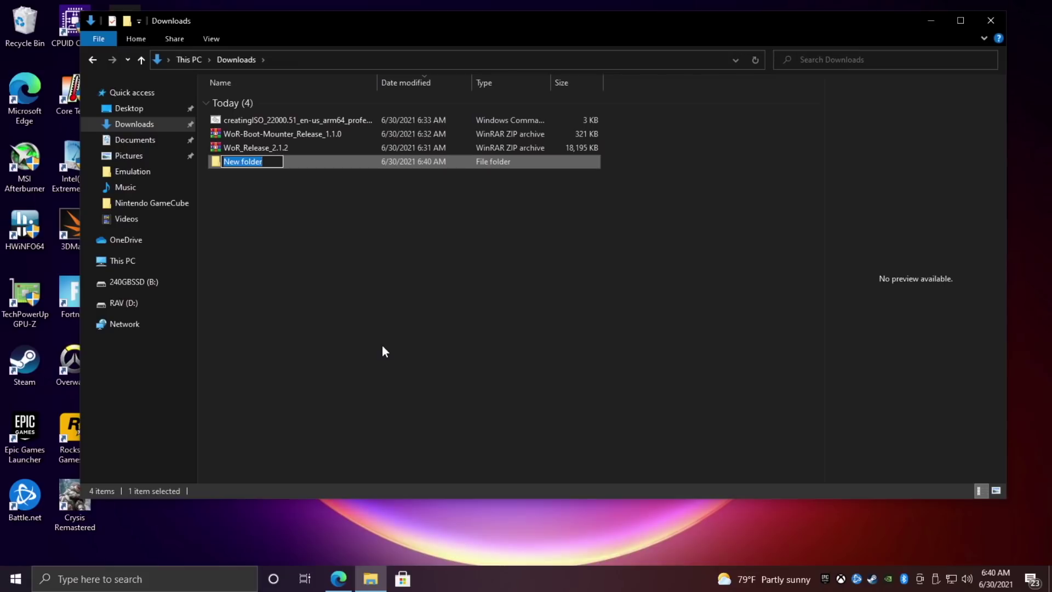
{"action": "type", "text": "windows11pi"}
{"action": "left_click", "coordinate": [351, 285]}
Move the creatingISO script into windows11pi and run it as administrator.
{"action": "left_click", "coordinate": [242, 120]}
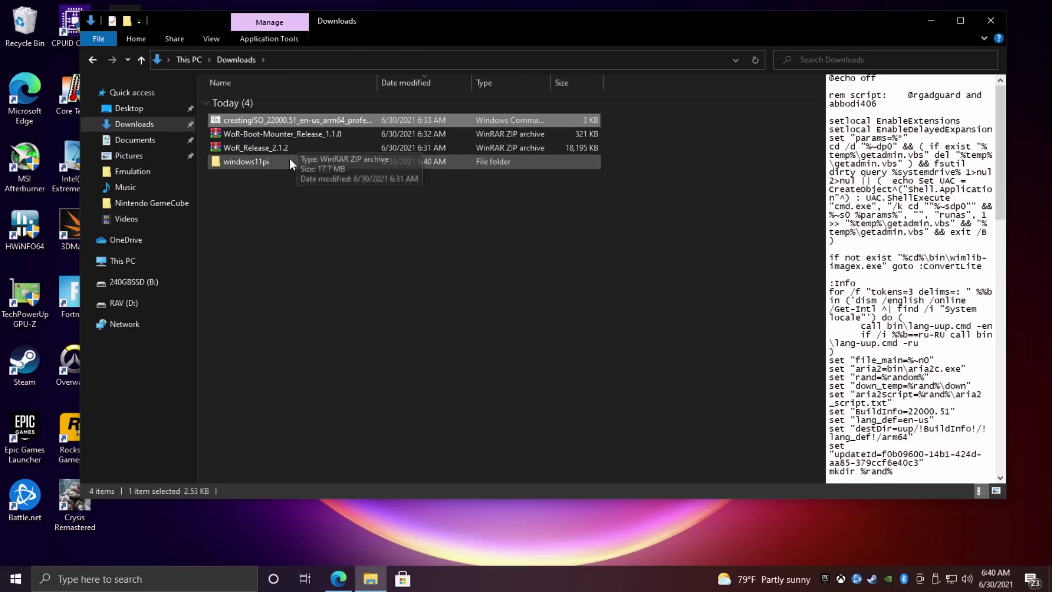
{"action": "left_click_drag", "start_coordinate": [253, 118], "coordinate": [245, 158]}
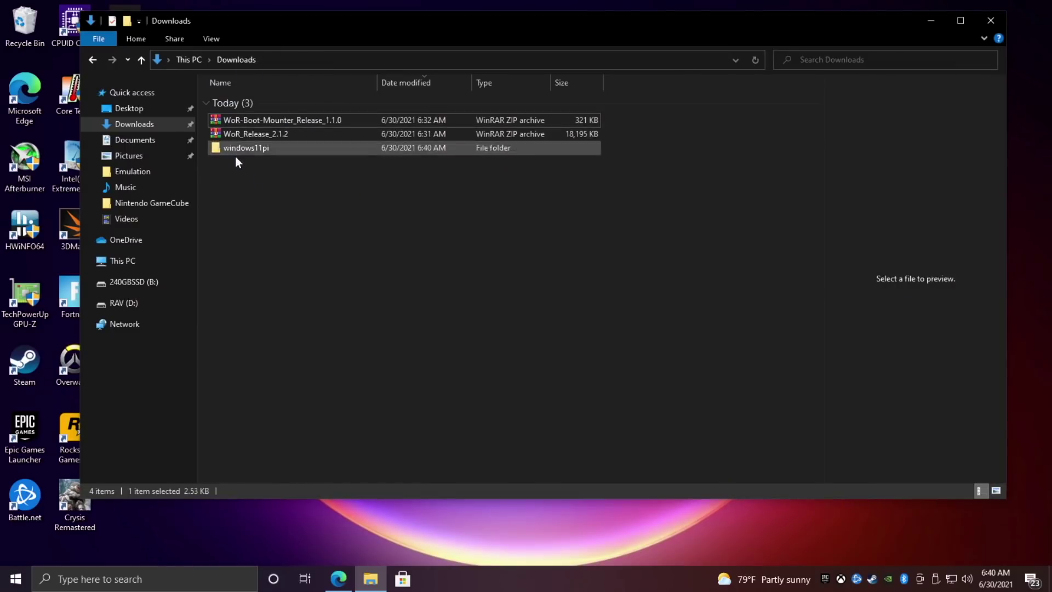
{"action": "double_click", "coordinate": [235, 149]}
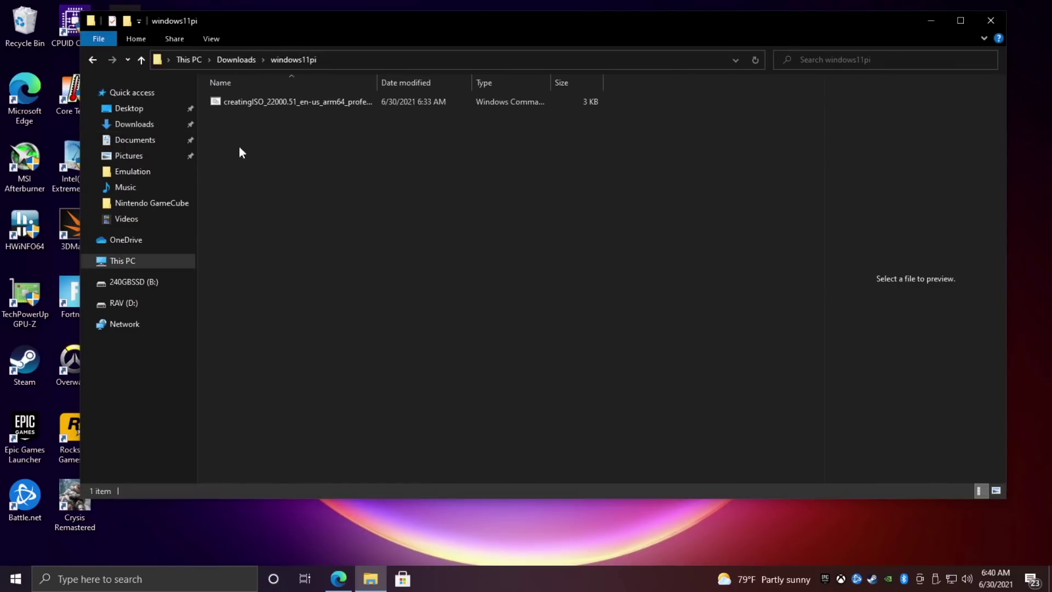
{"action": "right_click", "coordinate": [240, 103]}
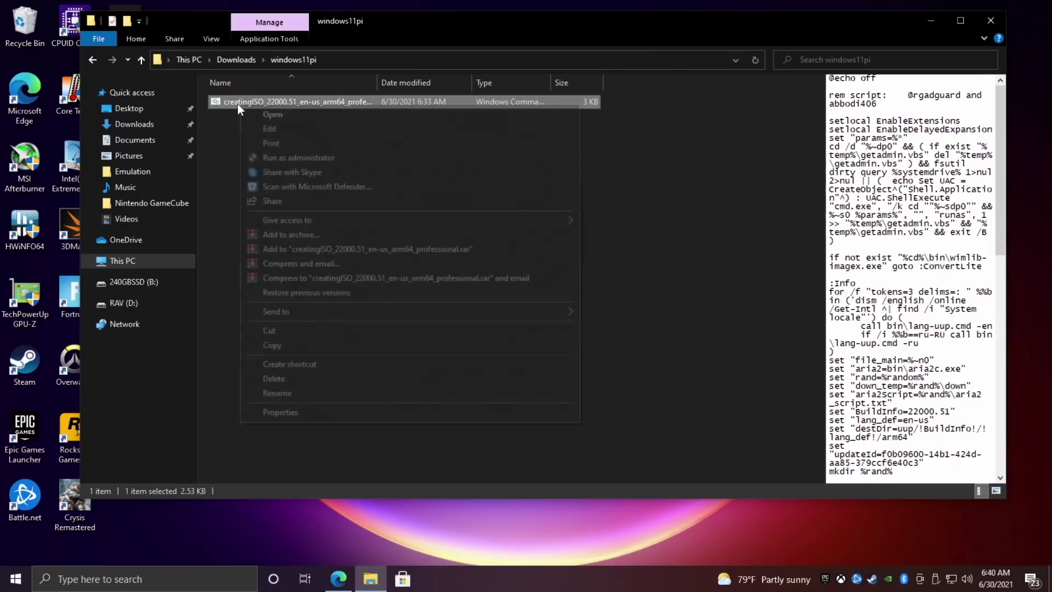
{"action": "left_click", "coordinate": [303, 158]}
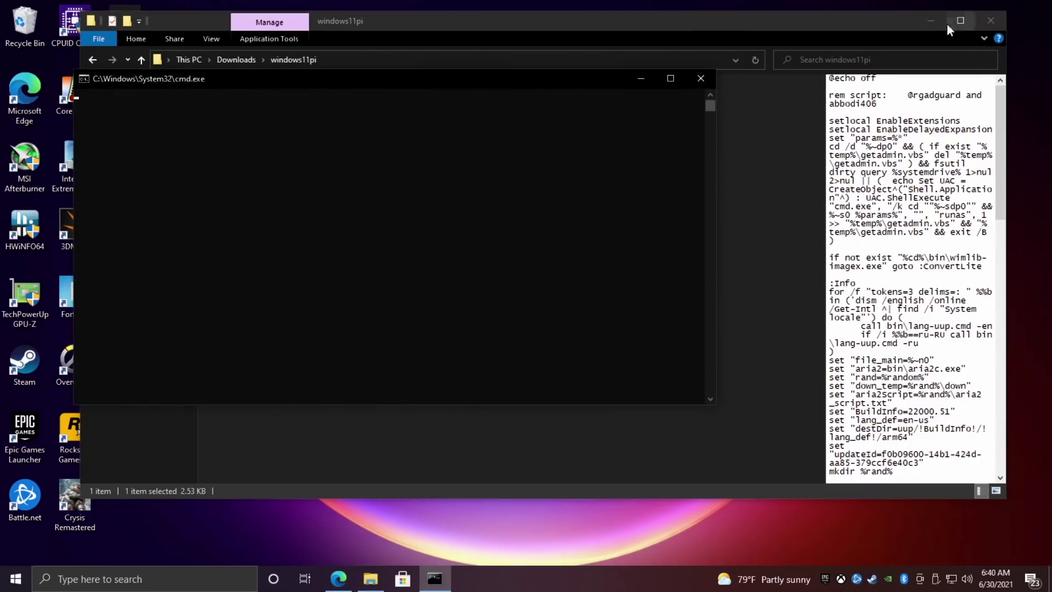
Let the console script download the 22000.51 arm64 files, then return to File Explorer.
{"action": "left_click", "coordinate": [930, 20]}
{"action": "left_click_drag", "start_coordinate": [437, 84], "coordinate": [601, 93]}
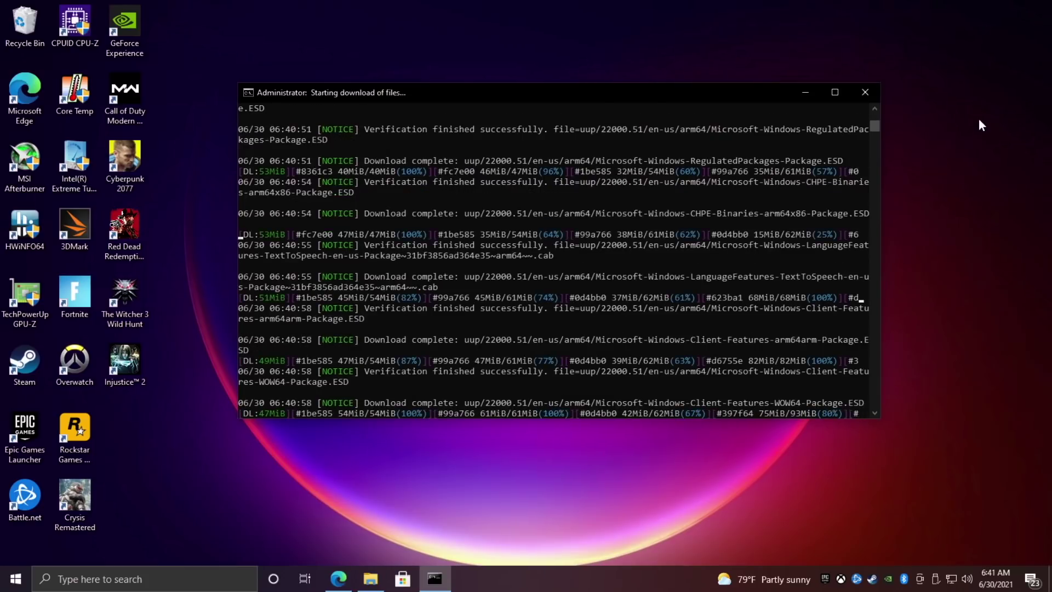
{"action": "left_click", "coordinate": [371, 579]}
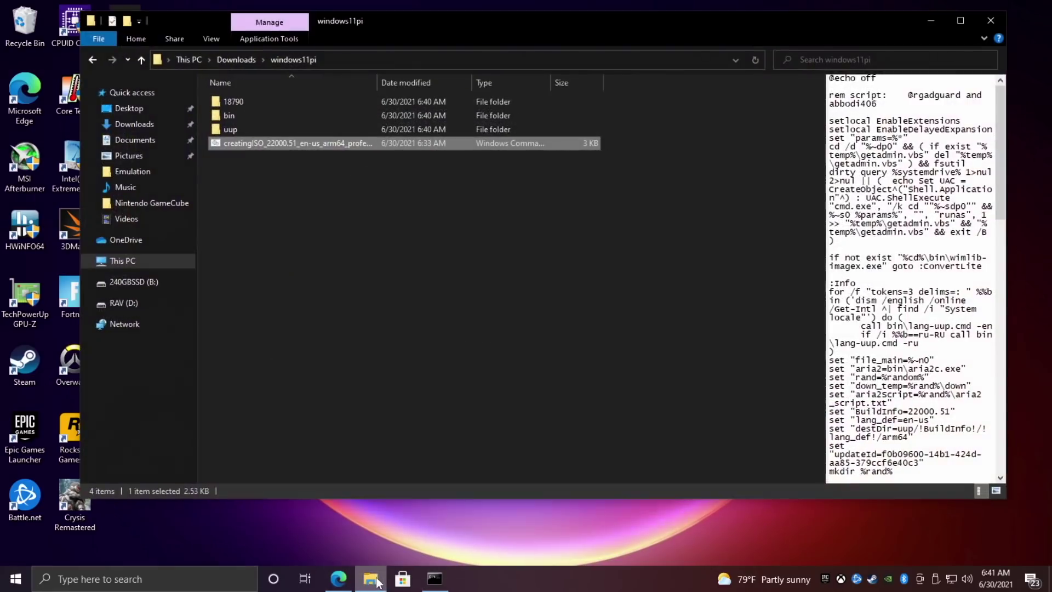
{"action": "left_click", "coordinate": [320, 336]}
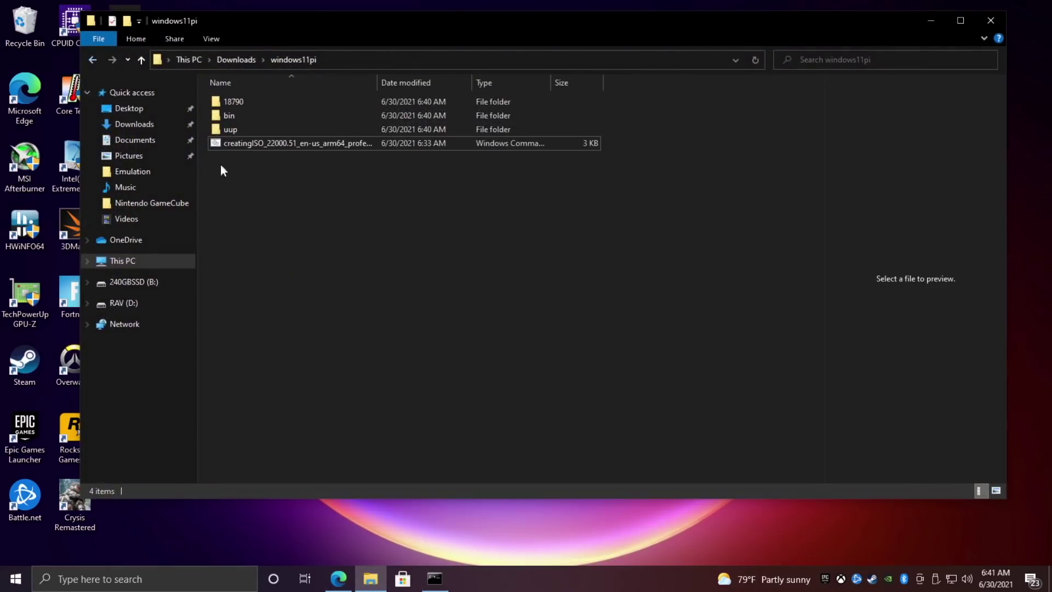
Reopen windows11pi and widen the Name column to show full file names.
{"action": "key", "text": "alt+Up"}
{"action": "double_click", "coordinate": [258, 150]}
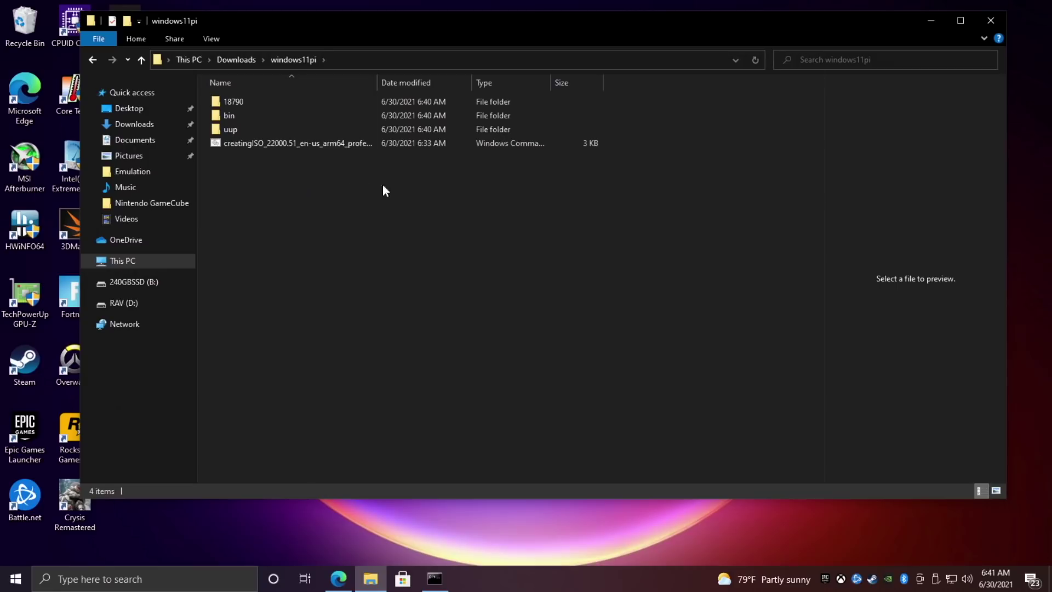
{"action": "left_click_drag", "start_coordinate": [378, 82], "coordinate": [434, 106]}
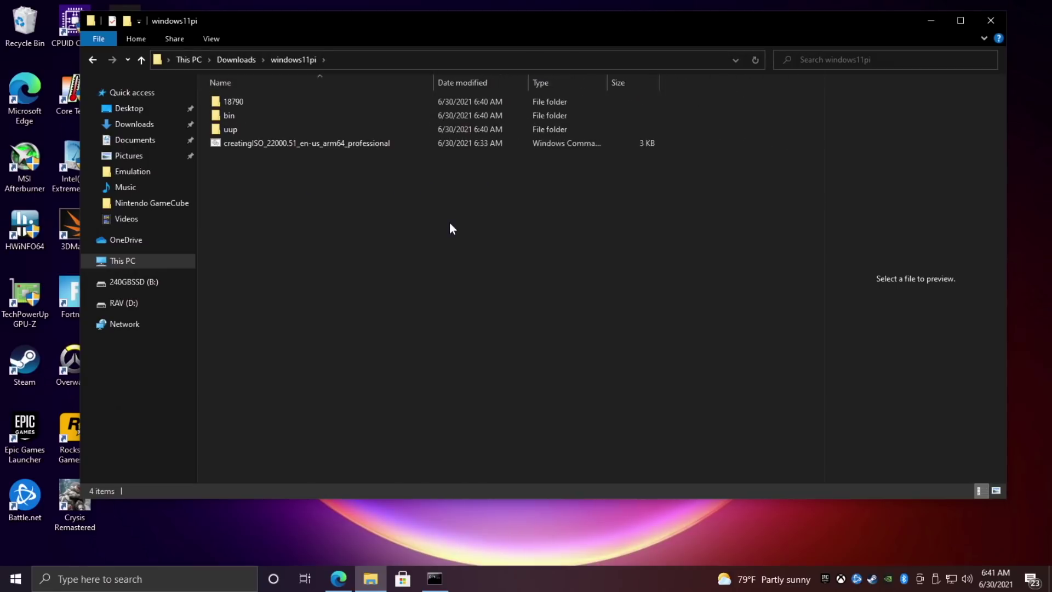
Close the finished ISO build console window.
{"action": "left_click", "coordinate": [930, 22]}
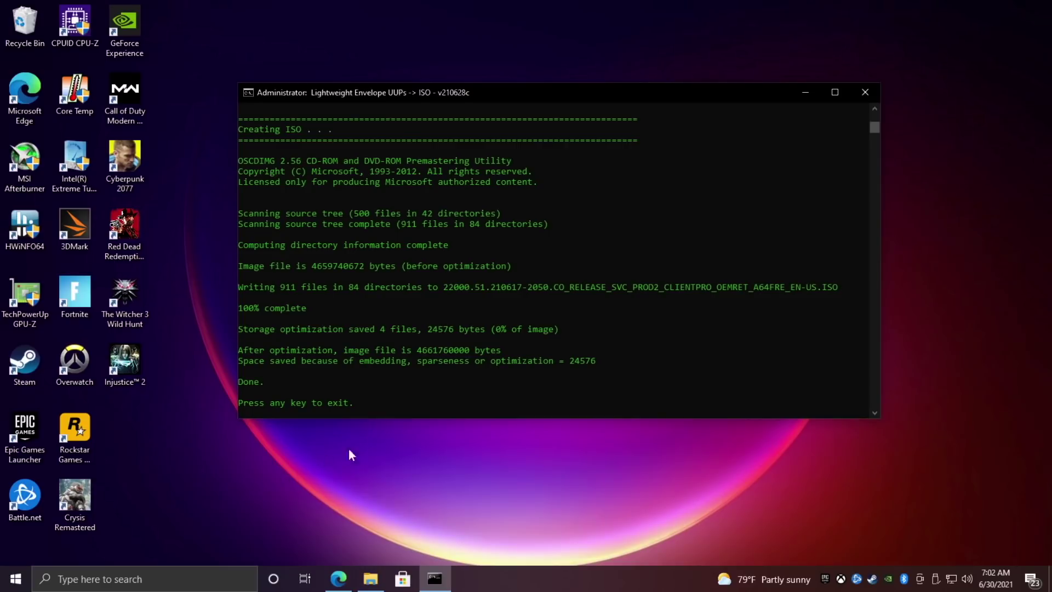
{"action": "left_click", "coordinate": [405, 390]}
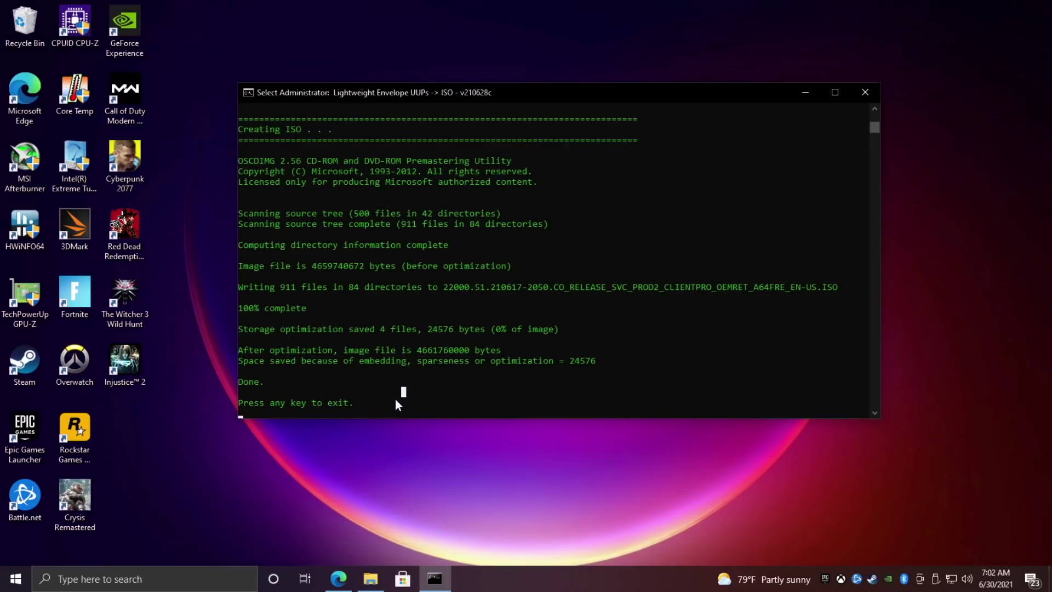
{"action": "key", "text": "Escape"}
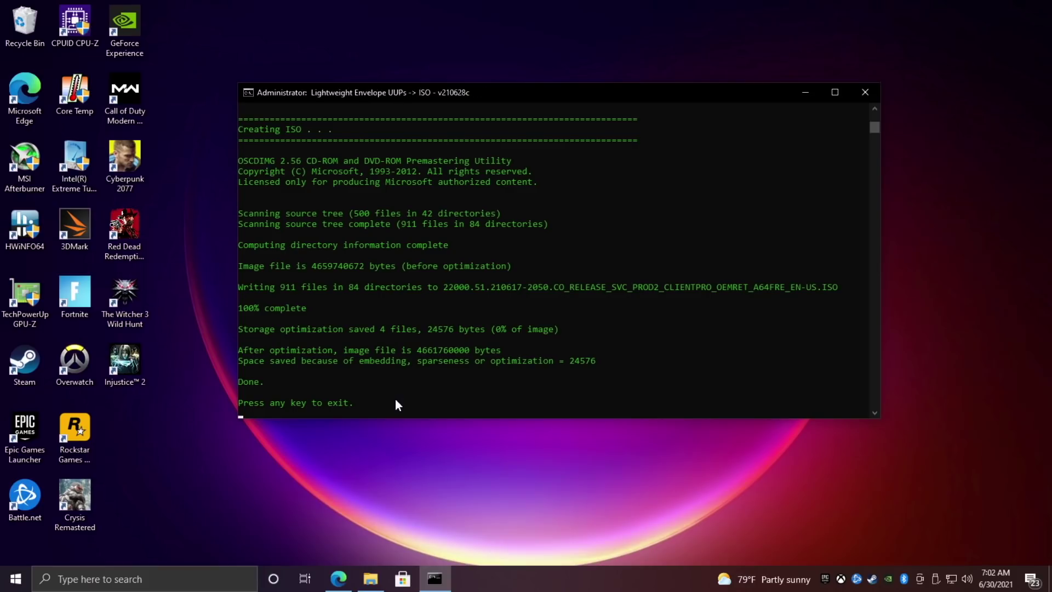
{"action": "key", "text": "Return"}
{"action": "key", "text": "alt+Tab"}
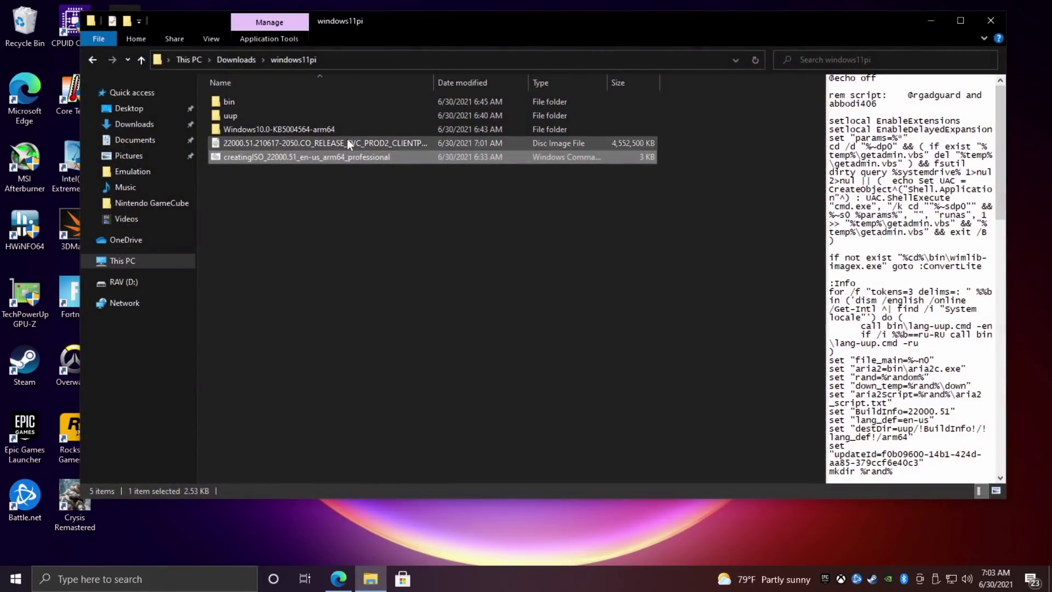
Extract WoR_Release_2.1.2 from Downloads into its own folder and open it.
{"action": "left_click", "coordinate": [347, 143]}
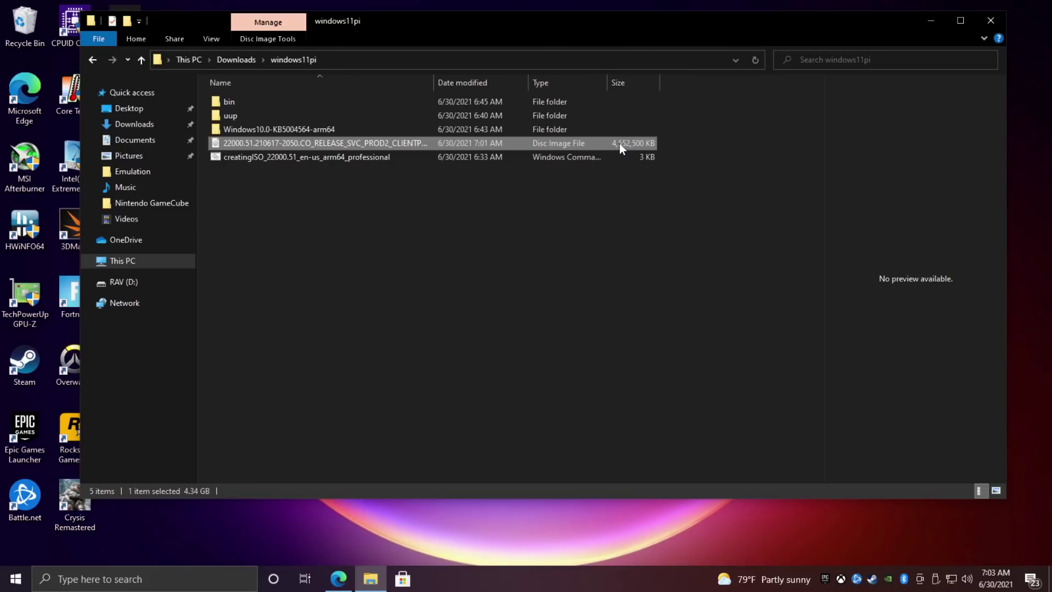
{"action": "left_click", "coordinate": [91, 59]}
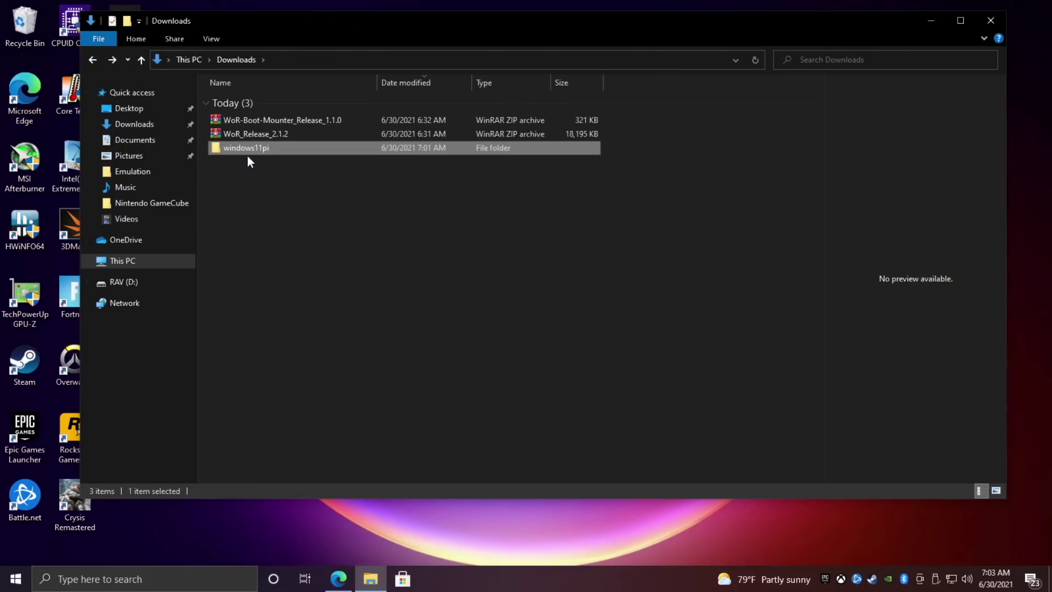
{"action": "left_click", "coordinate": [283, 133]}
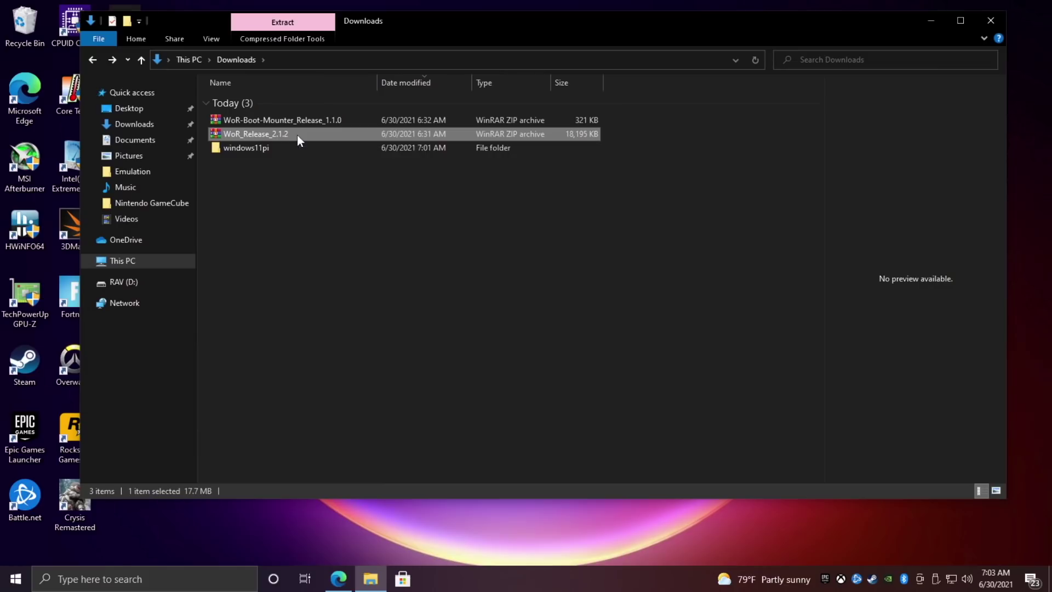
{"action": "right_click", "coordinate": [297, 135]}
{"action": "left_click", "coordinate": [371, 217]}
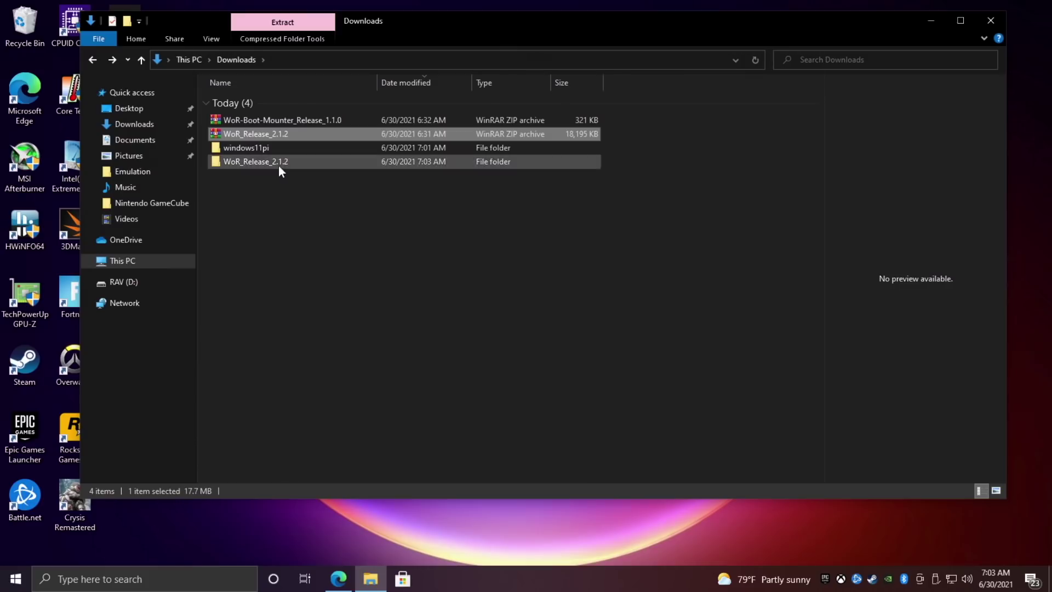
{"action": "double_click", "coordinate": [275, 157]}
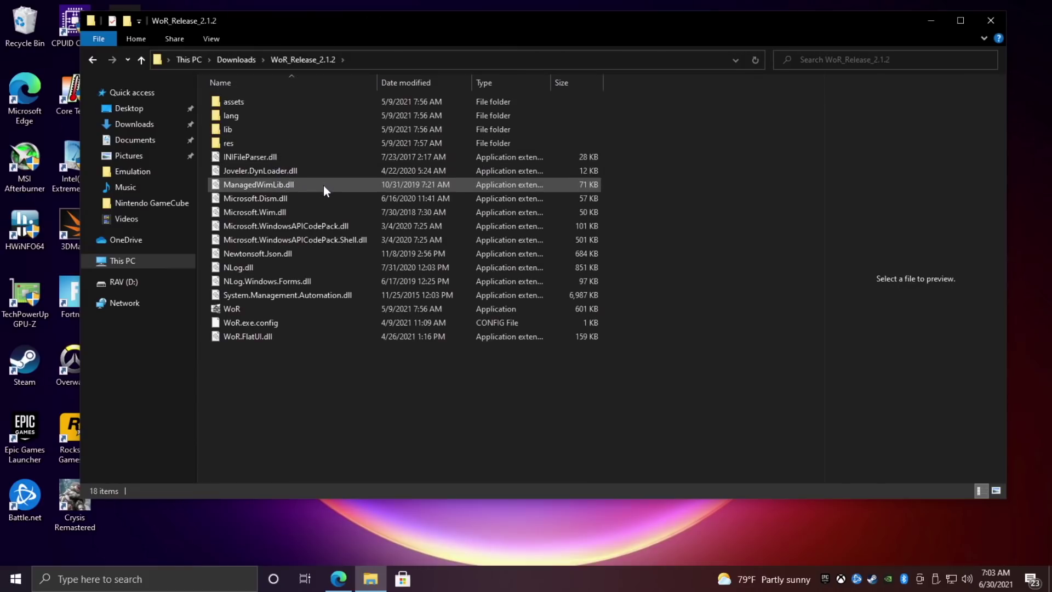
Launch the WoR application from that folder as administrator.
{"action": "right_click", "coordinate": [504, 309]}
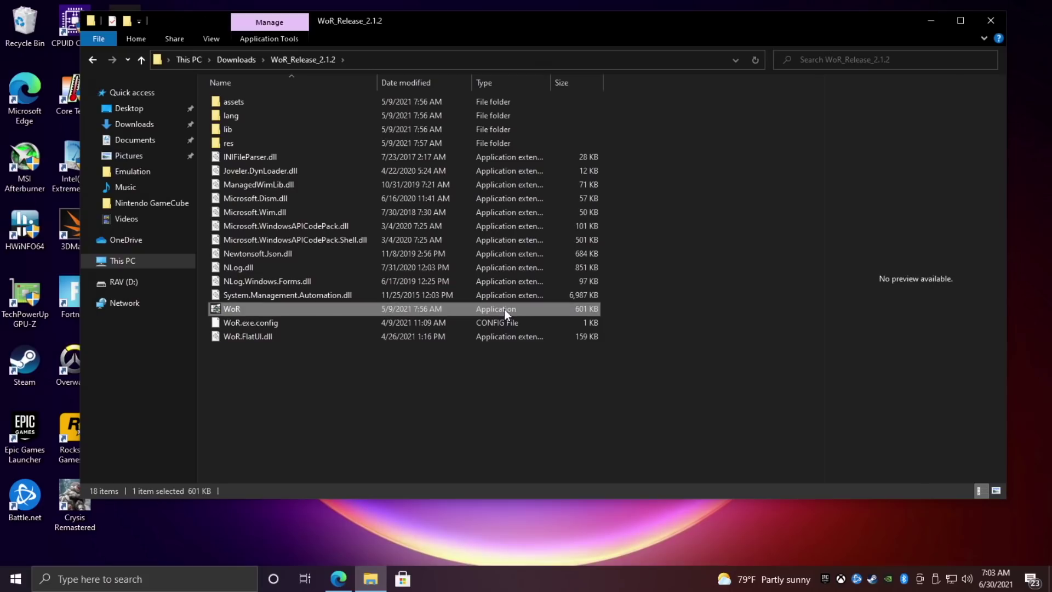
{"action": "left_click", "coordinate": [567, 261]}
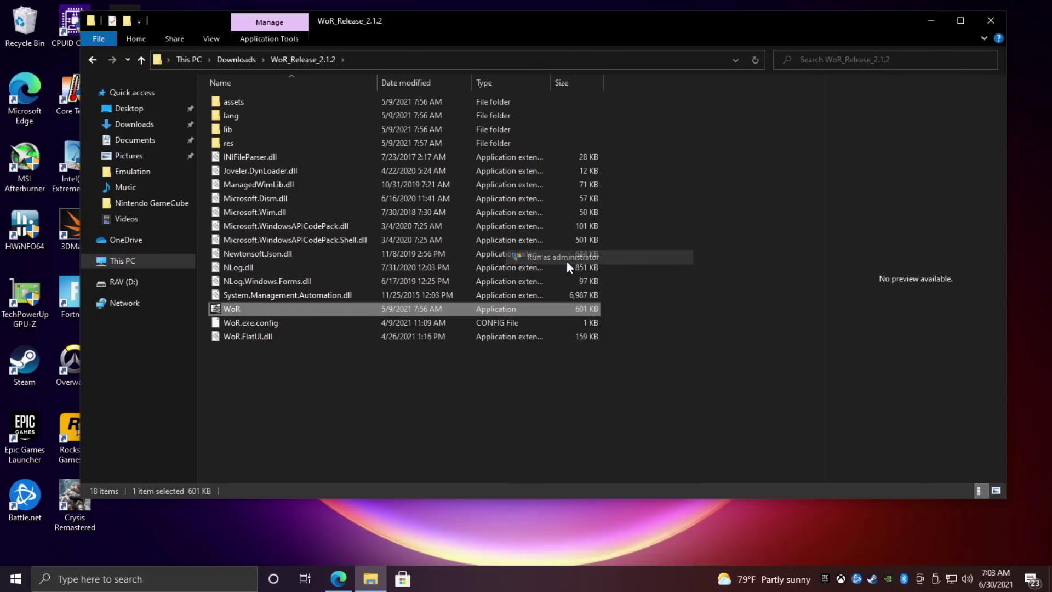
{"action": "left_click", "coordinate": [931, 21]}
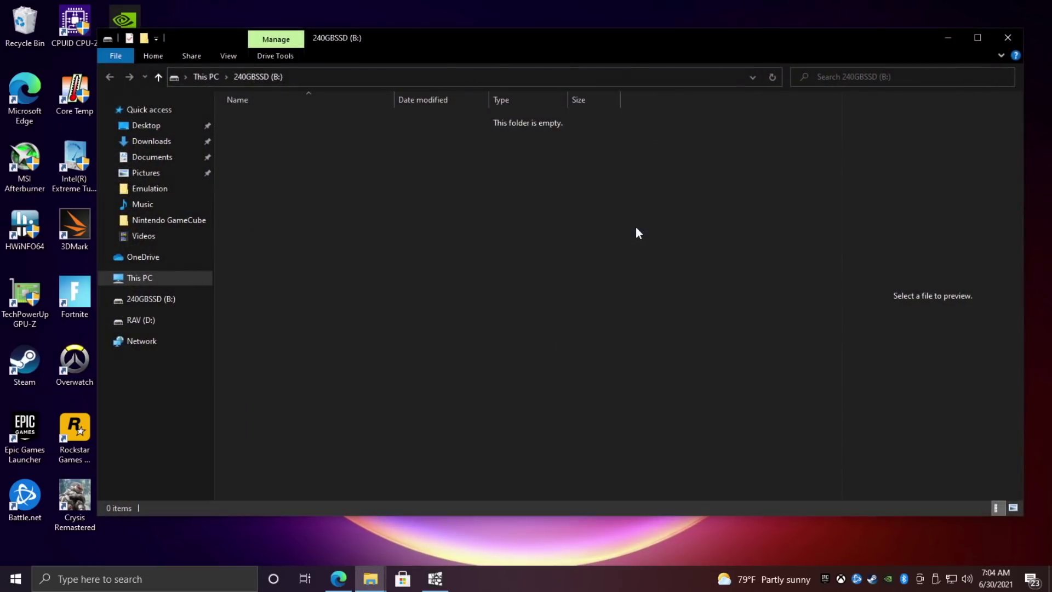
Check that the 240GBSSD (B:) drive is empty, then minimize File Explorer.
{"action": "left_click", "coordinate": [133, 304]}
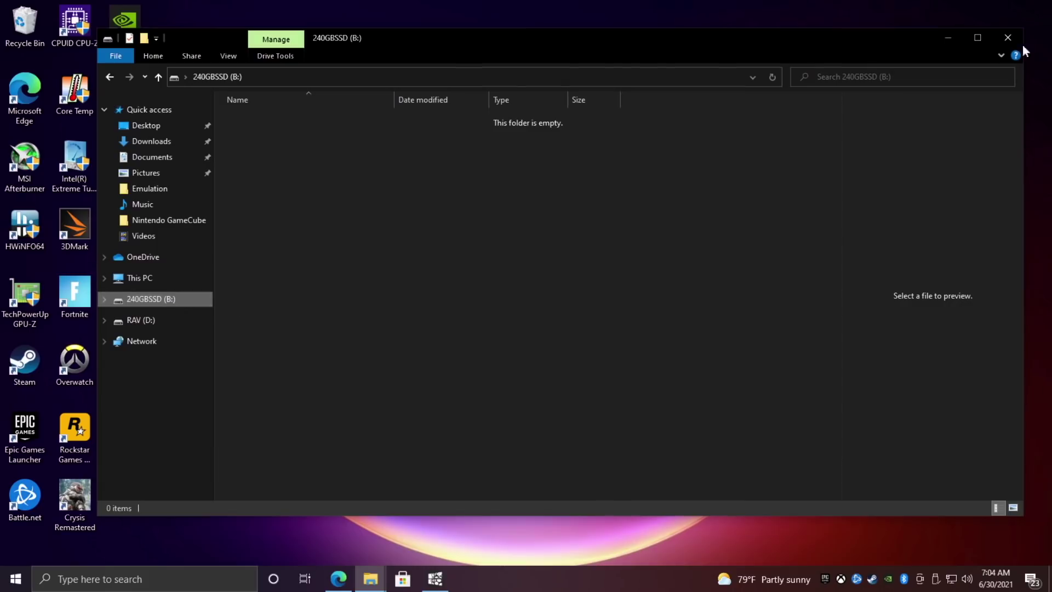
{"action": "left_click", "coordinate": [947, 38]}
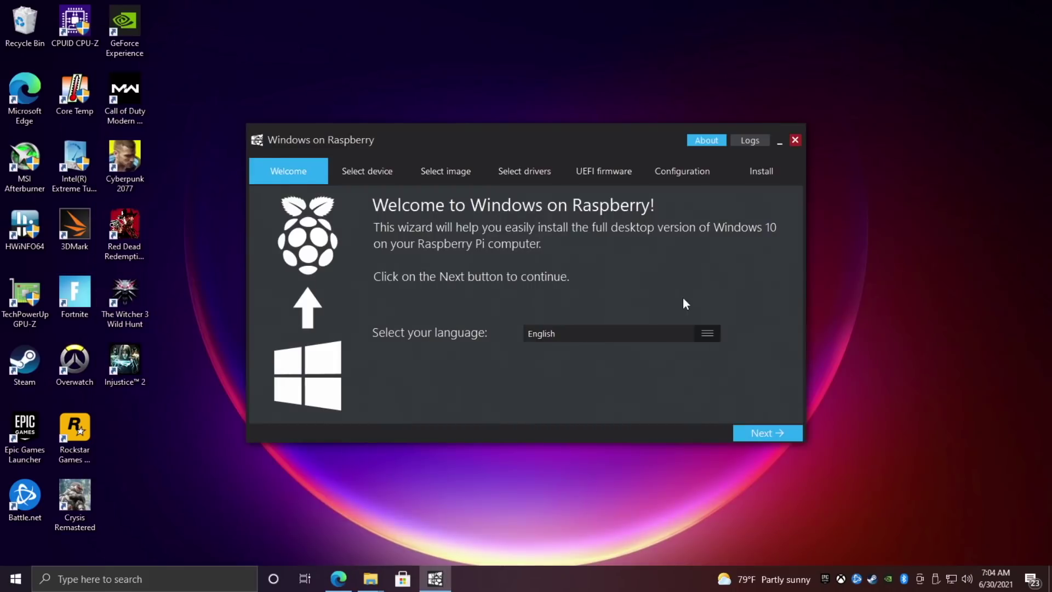
Choose Disk 2 (223 GB) and Raspberry Pi 4 / 400, accept the bootloader warning, and continue.
{"action": "left_click", "coordinate": [762, 432]}
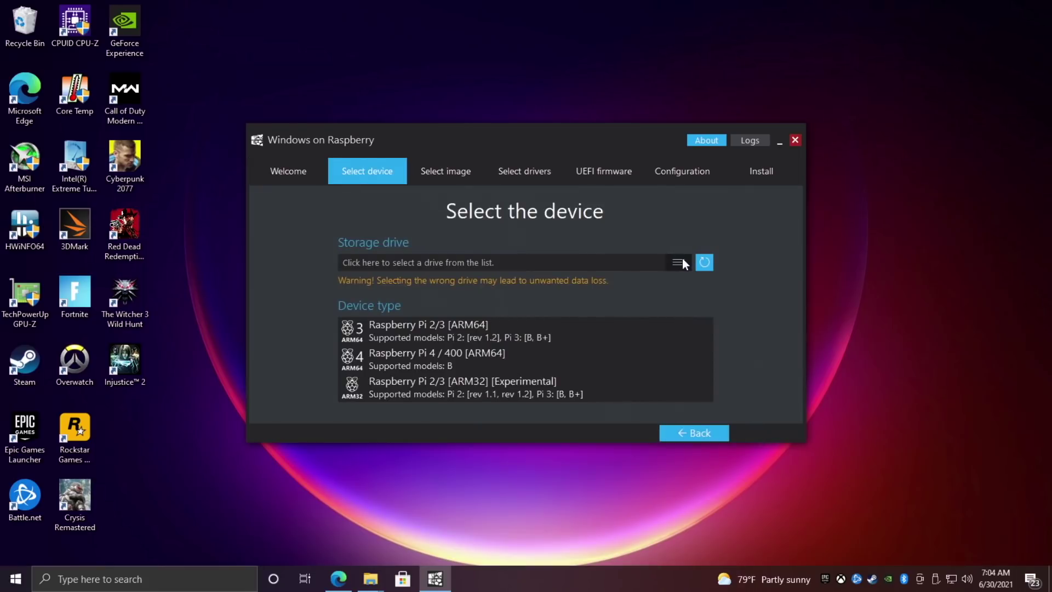
{"action": "left_click", "coordinate": [684, 263]}
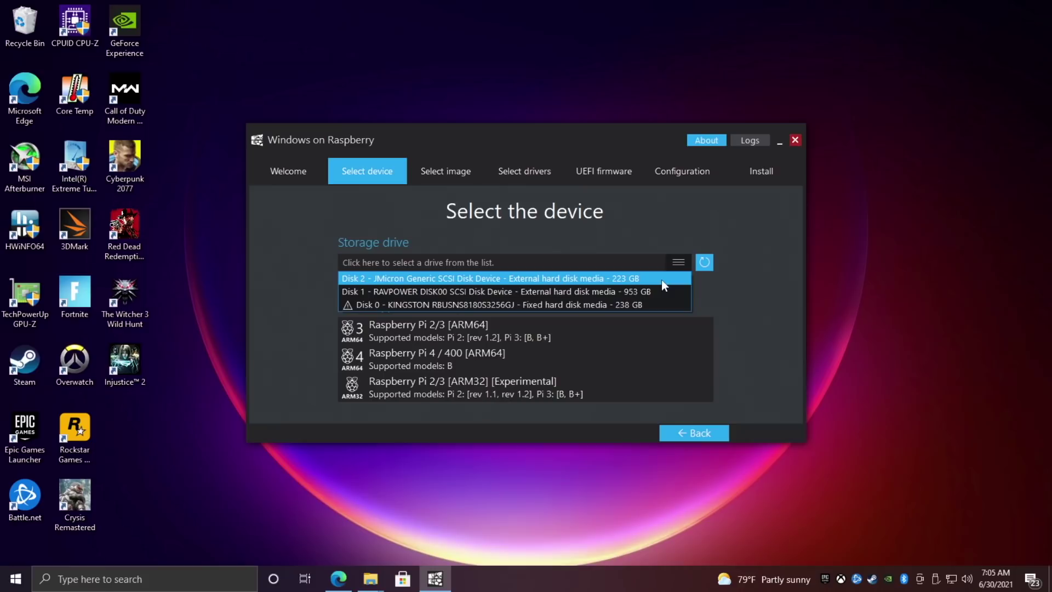
{"action": "left_click", "coordinate": [661, 280]}
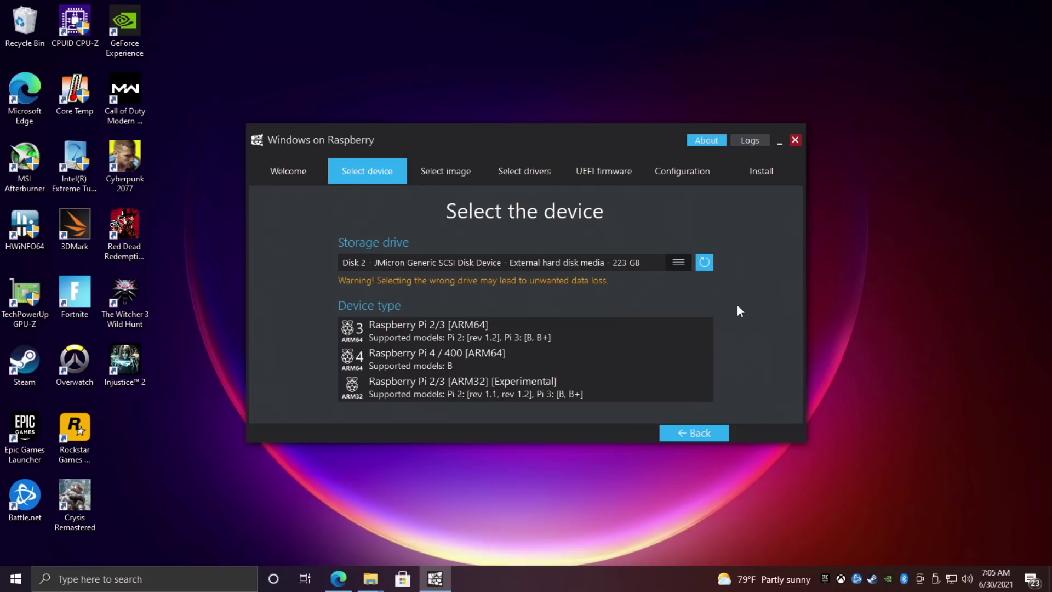
{"action": "left_click", "coordinate": [376, 357]}
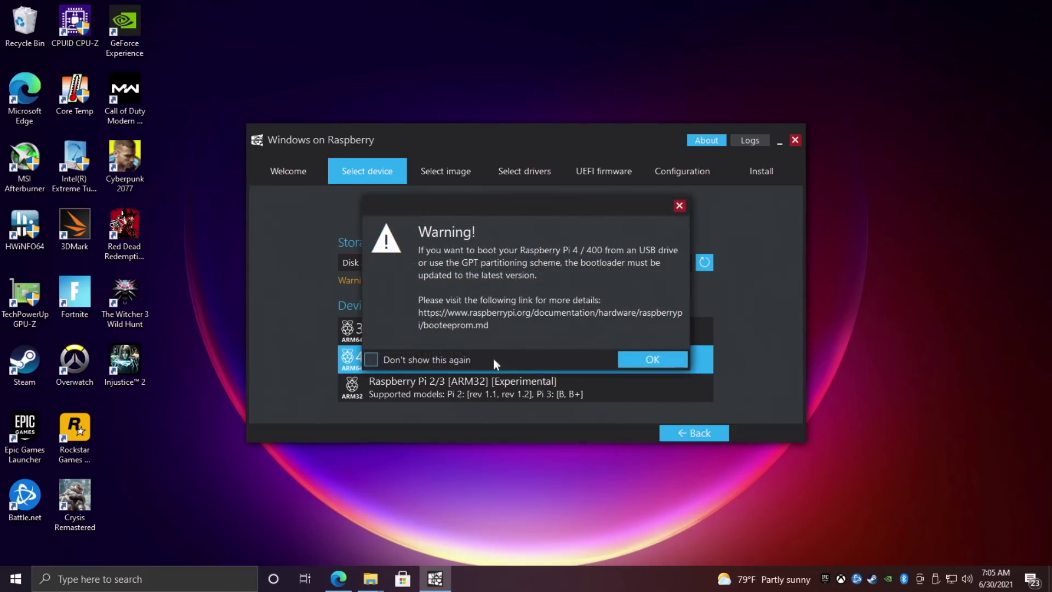
{"action": "left_click", "coordinate": [649, 361]}
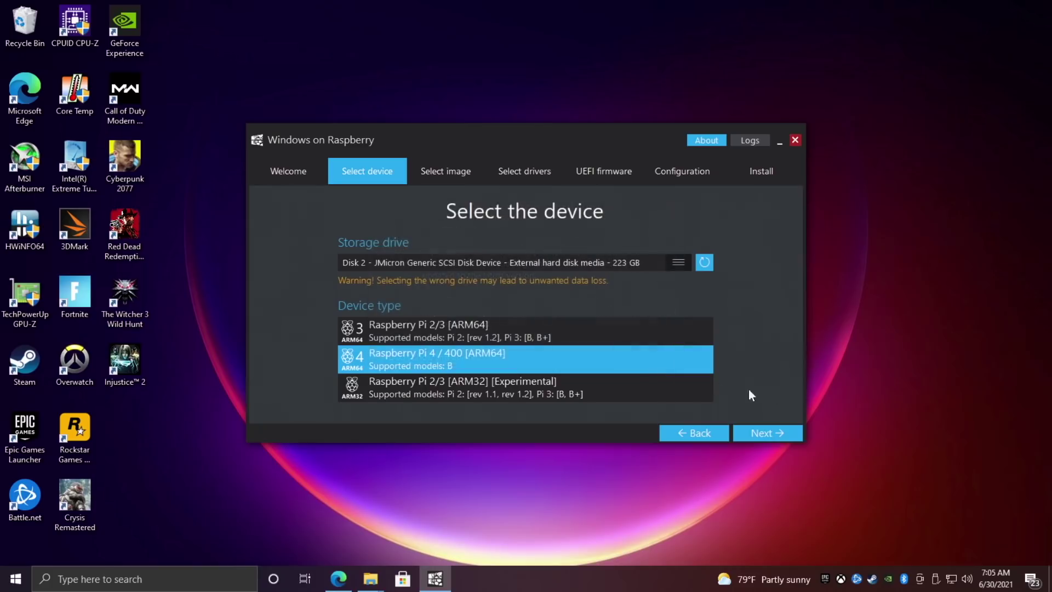
{"action": "left_click", "coordinate": [773, 431]}
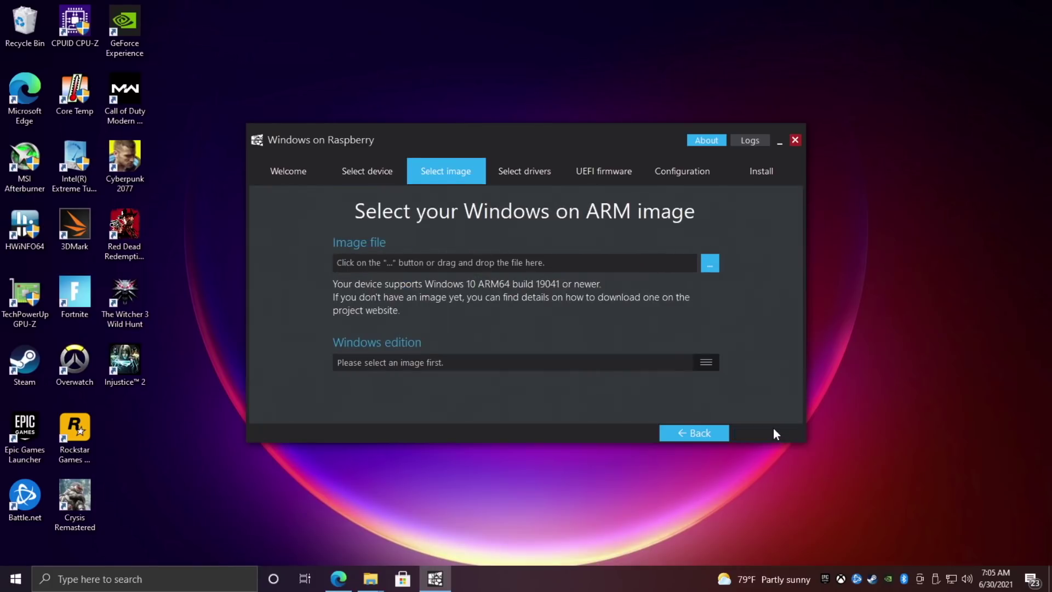
Load the 22000.51 arm64 ISO from the windows11pi folder as Windows 11 Pro build 22000.1.
{"action": "left_click", "coordinate": [711, 264]}
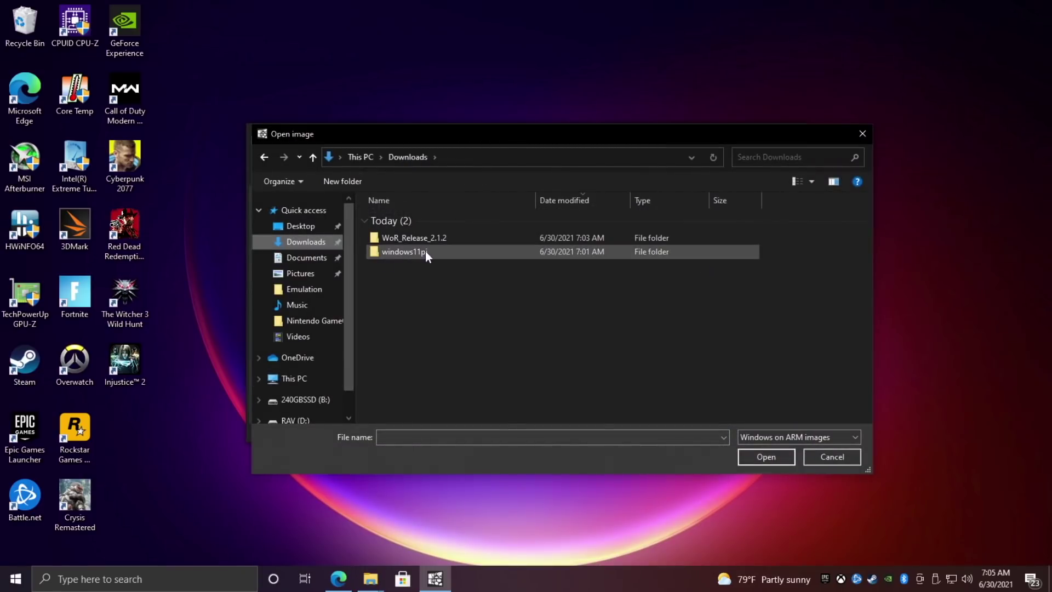
{"action": "double_click", "coordinate": [442, 252]}
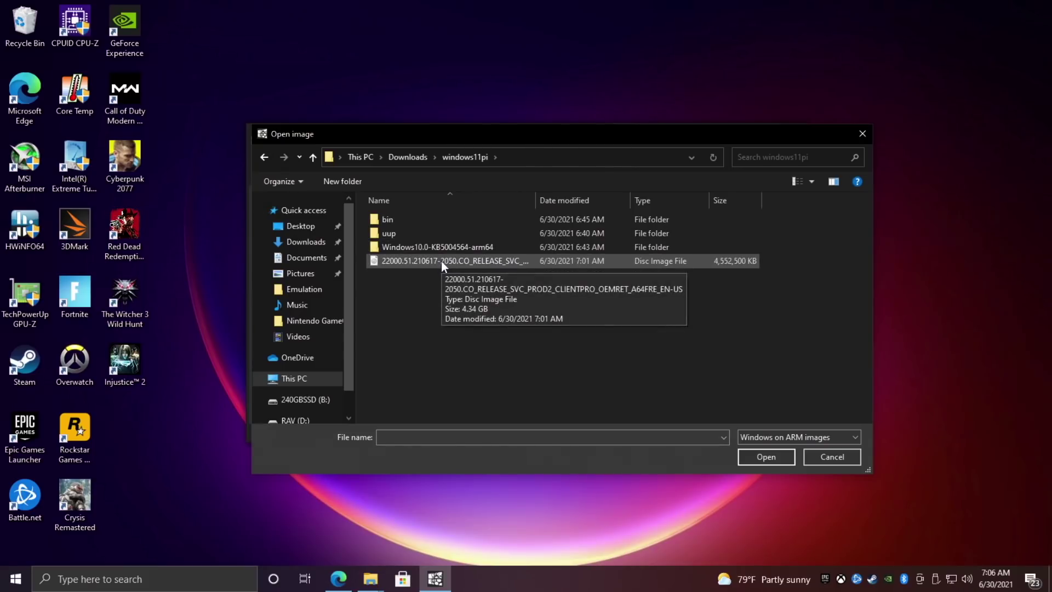
{"action": "double_click", "coordinate": [441, 261]}
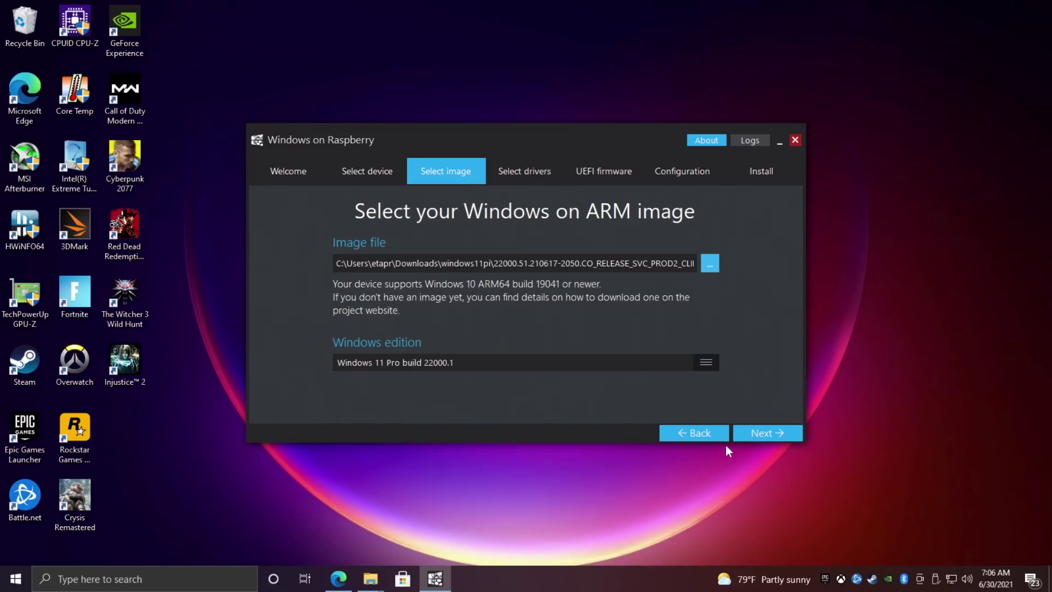
{"action": "left_click", "coordinate": [751, 434]}
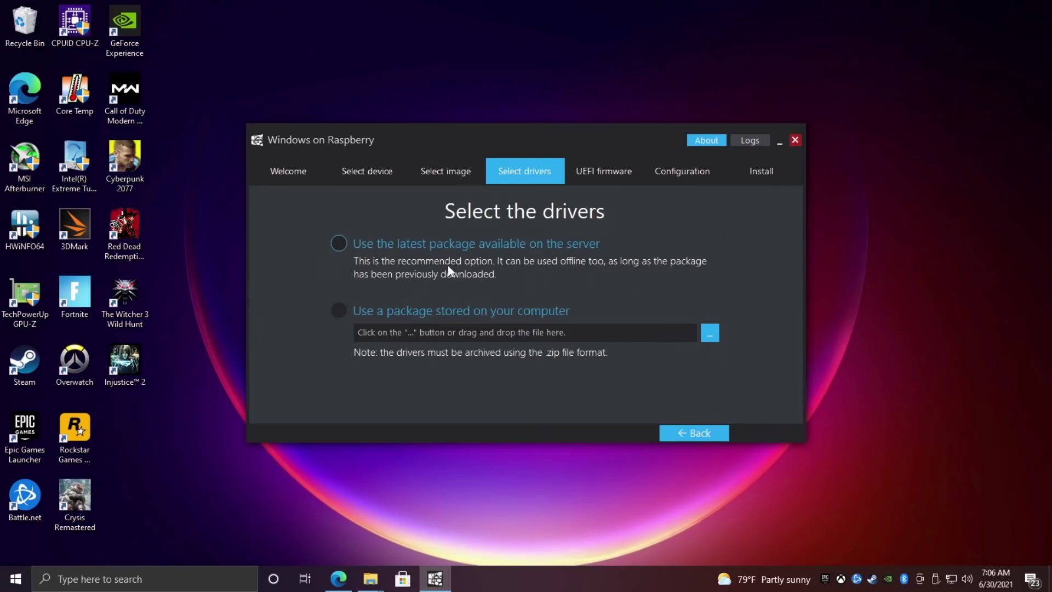
Choose the latest server driver package, accepting its licence, and the latest server UEFI firmware.
{"action": "left_click", "coordinate": [339, 243]}
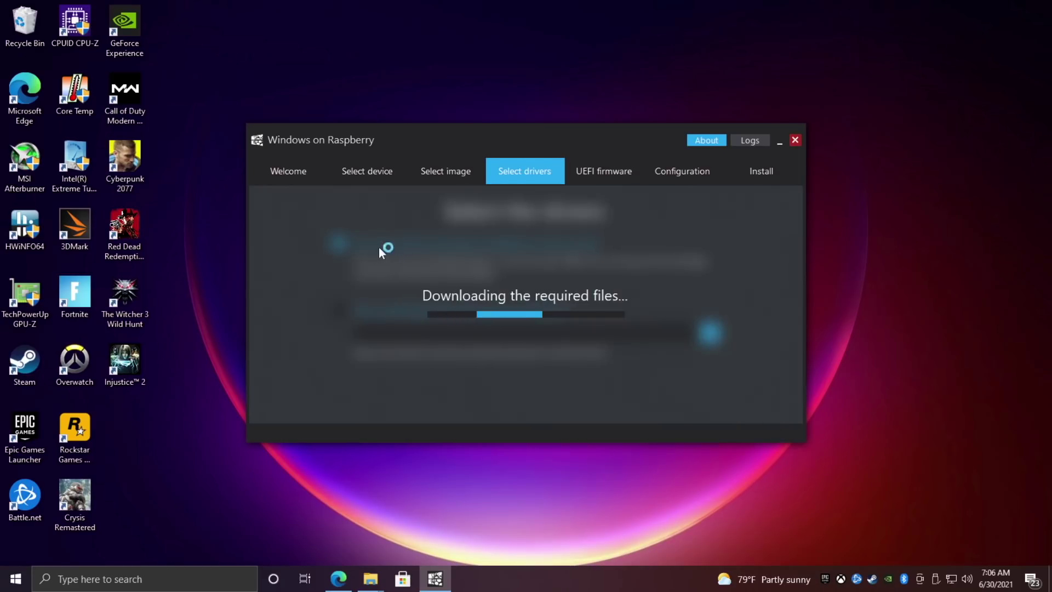
{"action": "left_click", "coordinate": [707, 408]}
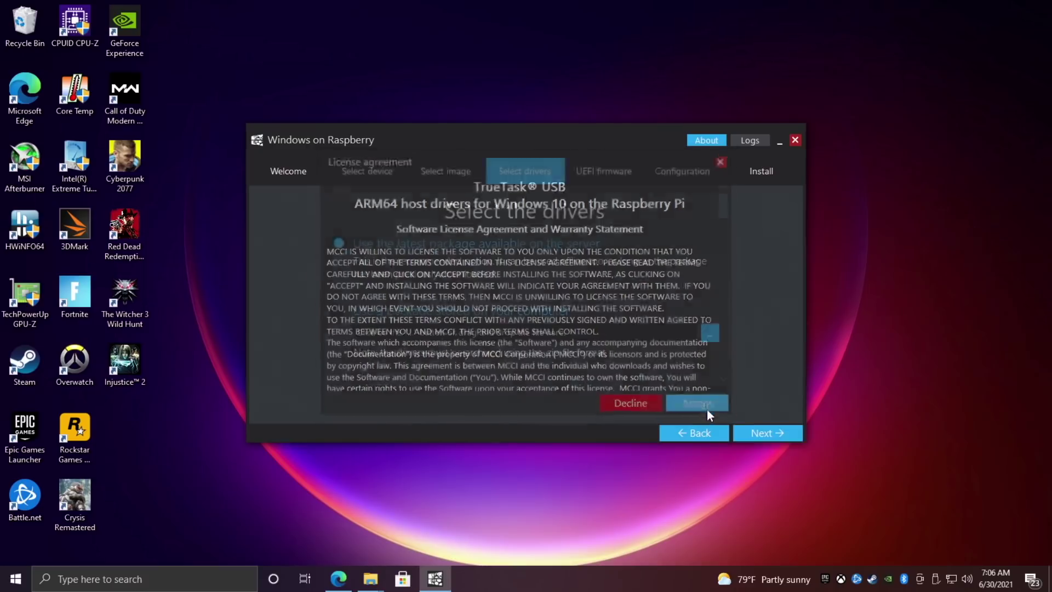
{"action": "left_click", "coordinate": [781, 434]}
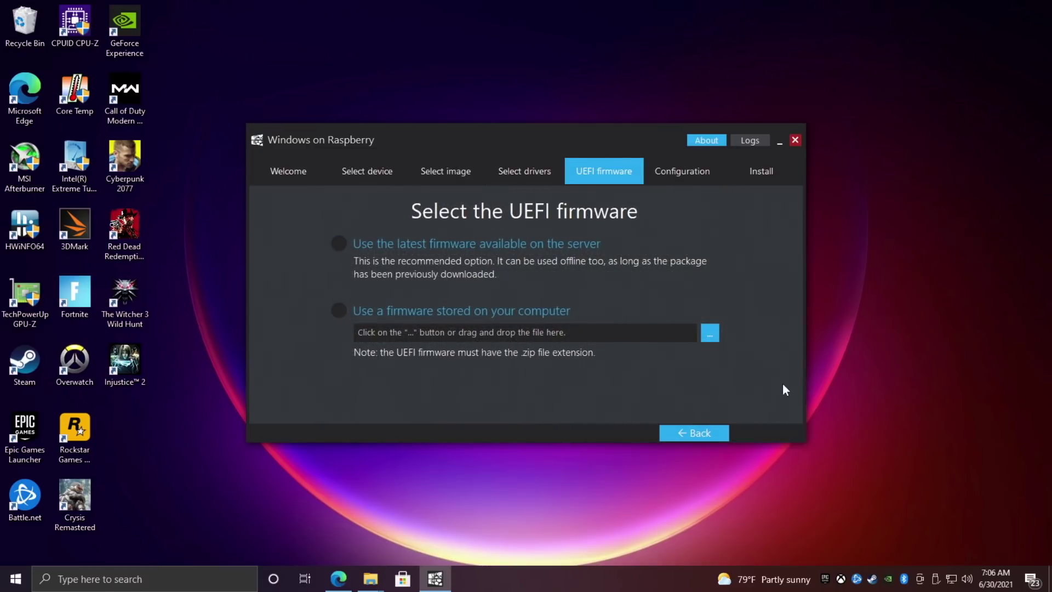
{"action": "left_click", "coordinate": [416, 247]}
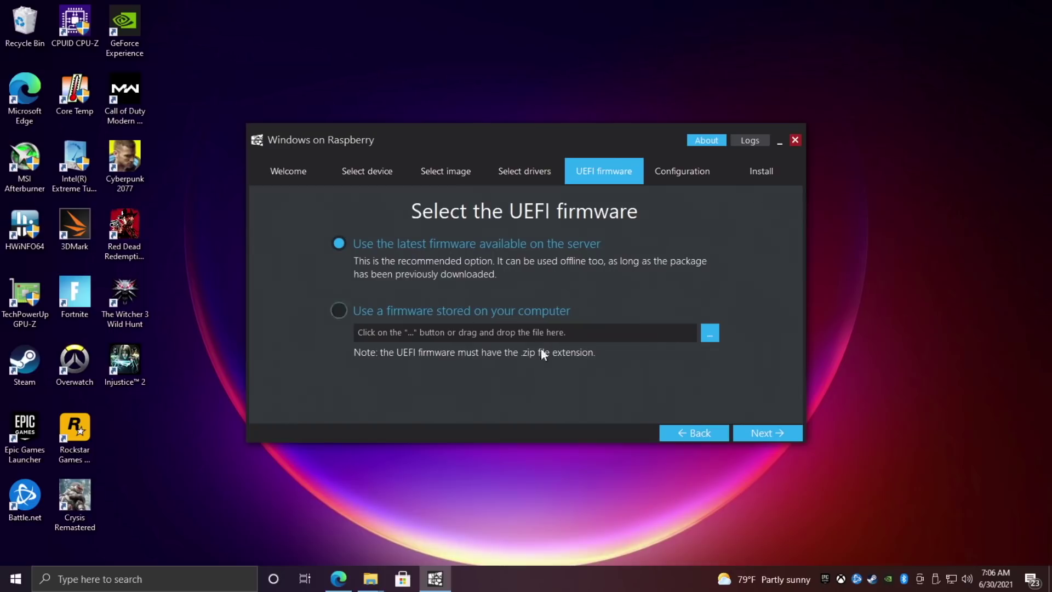
{"action": "left_click", "coordinate": [767, 429]}
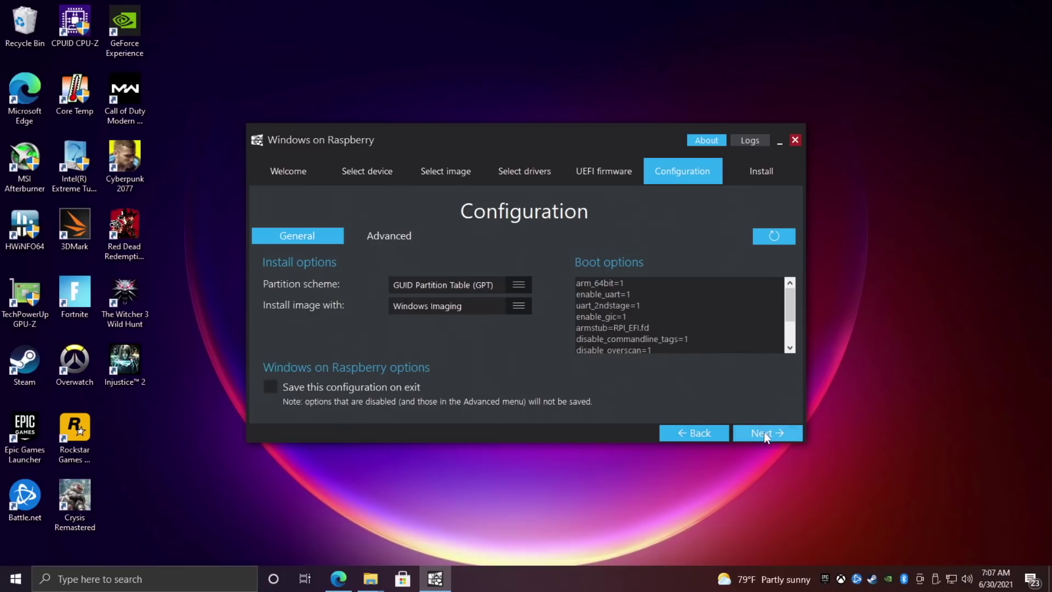
Pass Configuration and the installation overview, then start installing onto the 223 GB JMicron disk.
{"action": "left_click", "coordinate": [773, 433]}
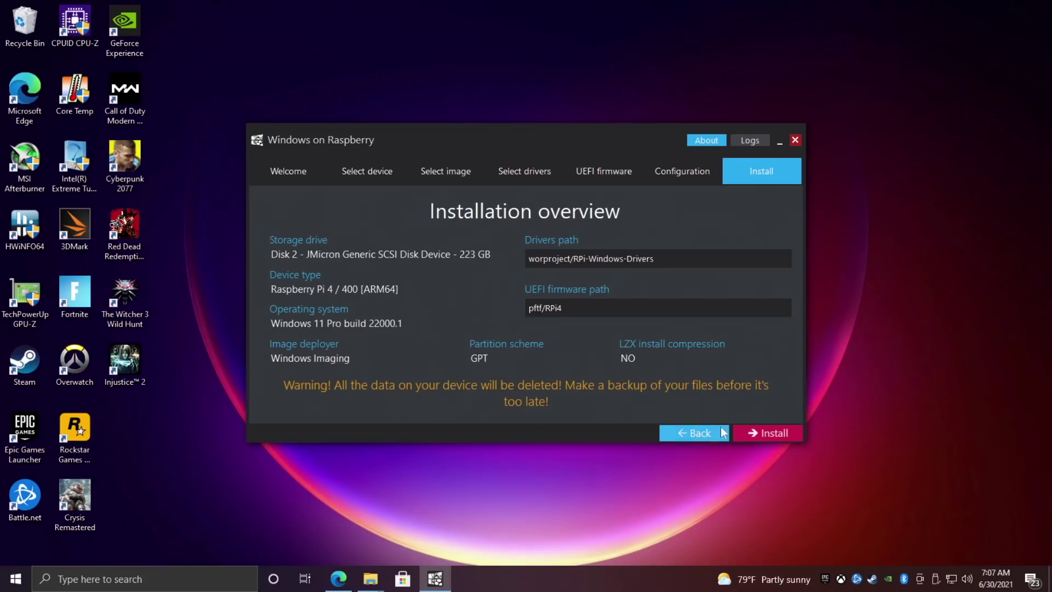
{"action": "left_click", "coordinate": [772, 435]}
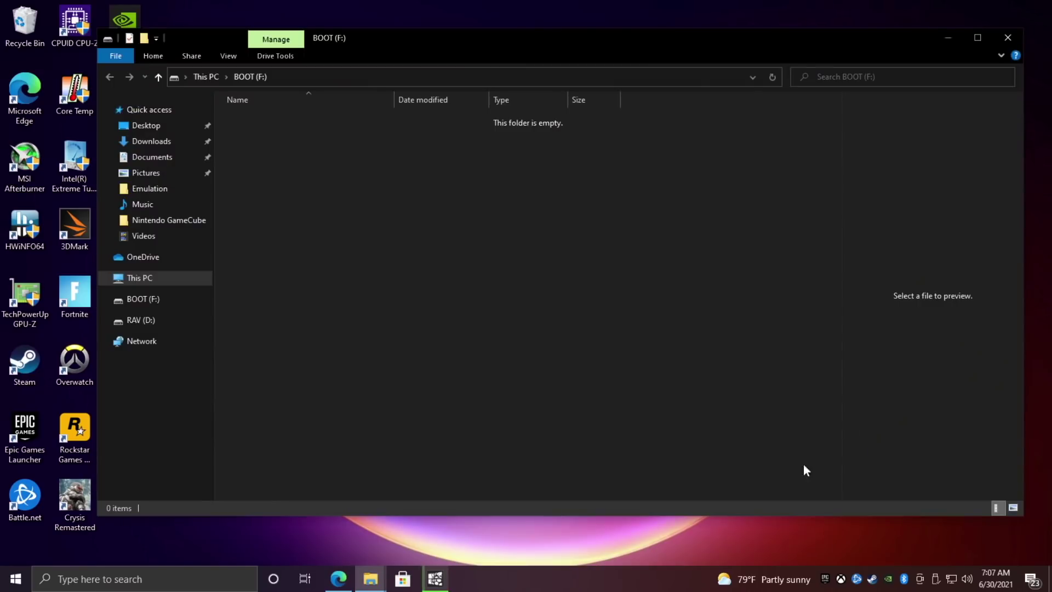
Close the BOOT and Windows (A:) drive windows that popped up during installation.
{"action": "left_click", "coordinate": [948, 38]}
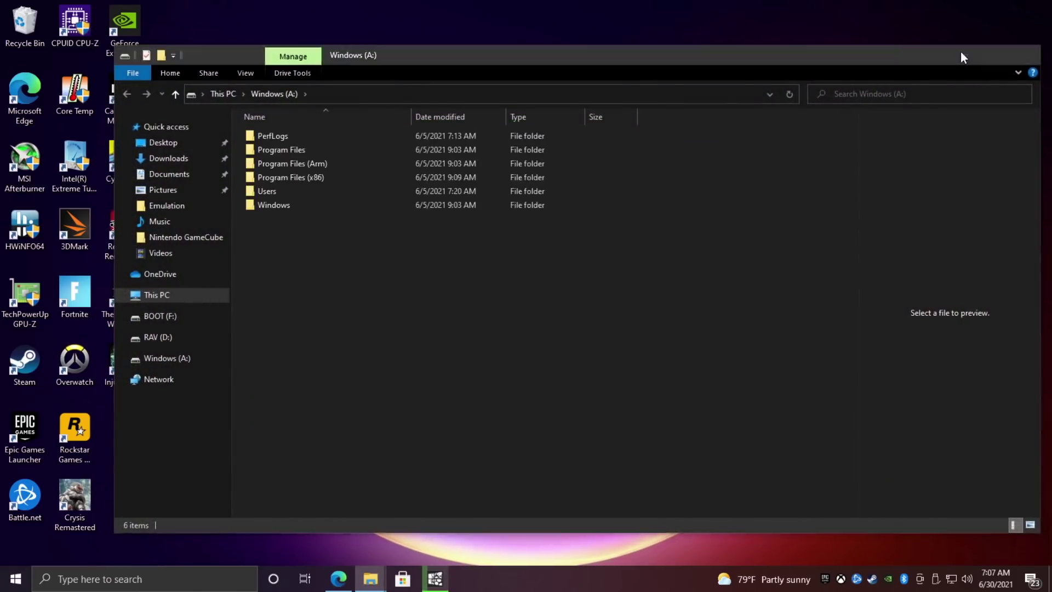
{"action": "left_click", "coordinate": [962, 53]}
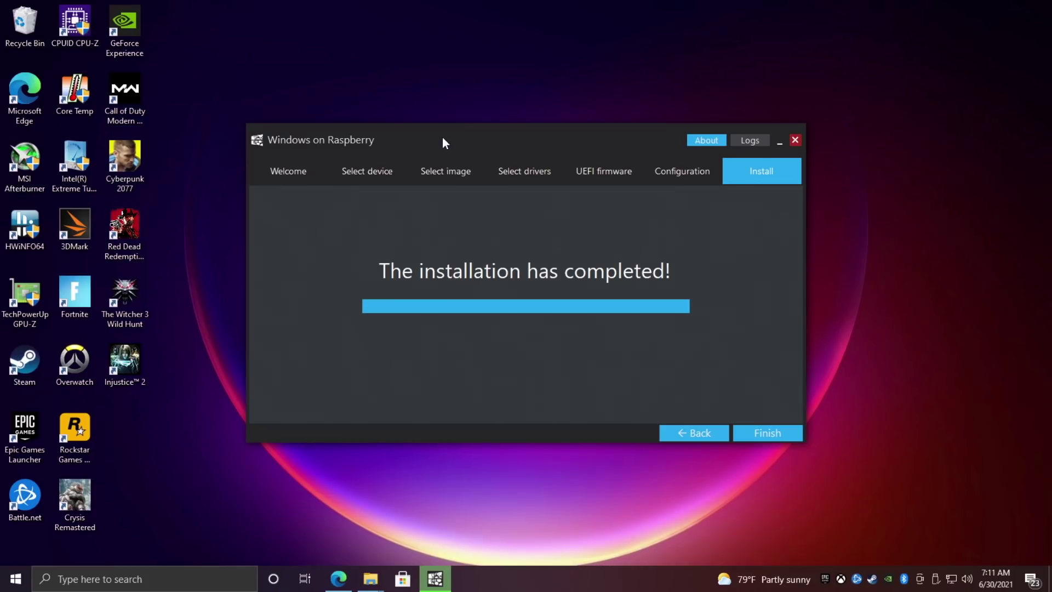
Close the finished installer, inspect the Windows (A:) drive in File Explorer, then show Downloads.
{"action": "left_click", "coordinate": [765, 438]}
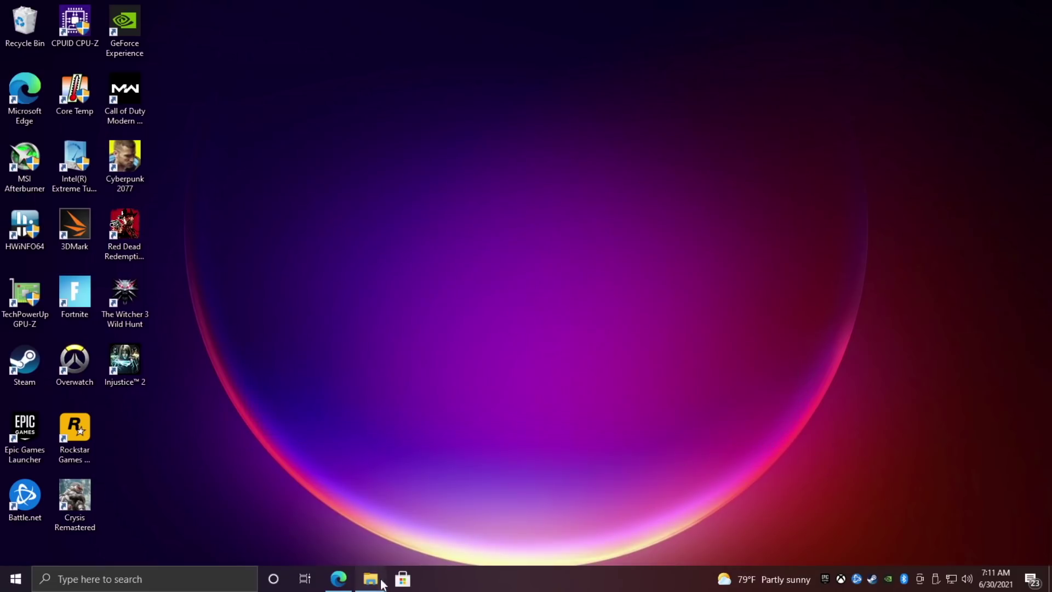
{"action": "mouse_move", "coordinate": [373, 572]}
{"action": "left_click", "coordinate": [337, 512]}
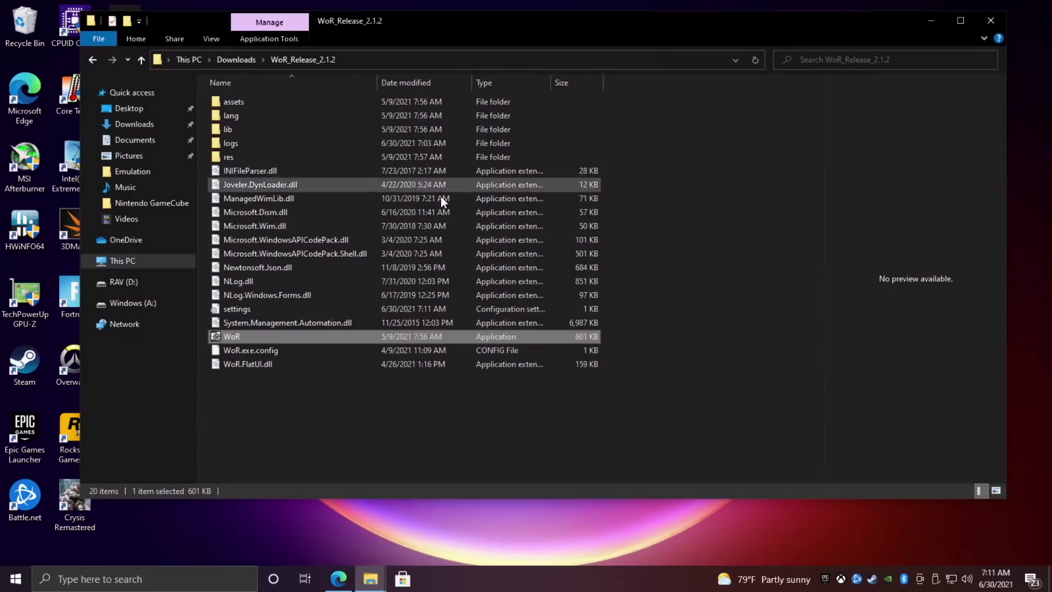
{"action": "left_click", "coordinate": [132, 304]}
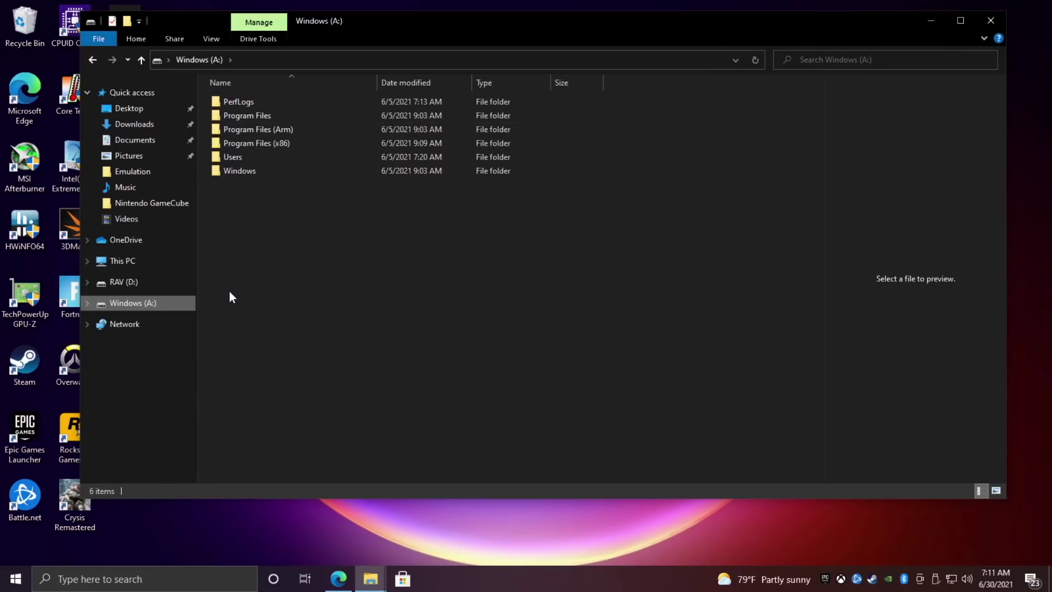
{"action": "left_click", "coordinate": [134, 124]}
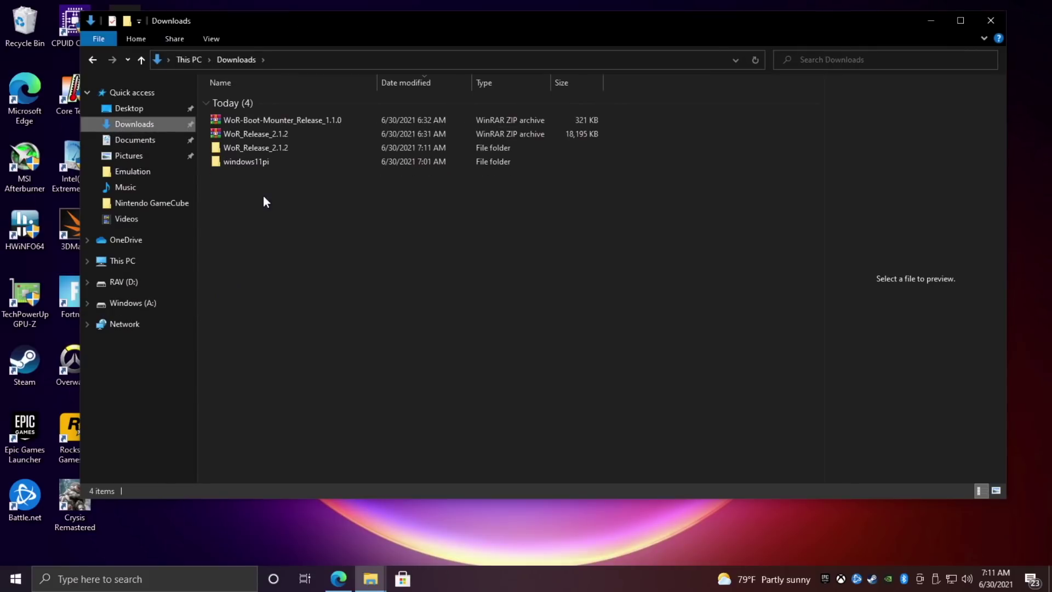
Extract the WoR-Boot-Mounter_Release_1.1.0 archive into its own folder and launch the mounter.
{"action": "left_click", "coordinate": [306, 119]}
{"action": "right_click", "coordinate": [305, 120]}
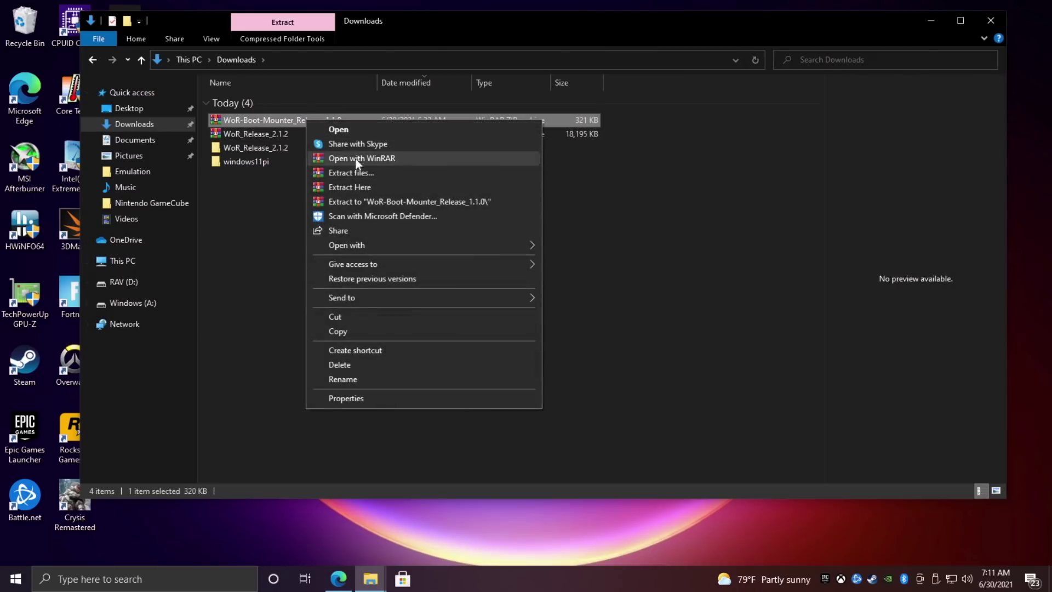
{"action": "left_click", "coordinate": [364, 201]}
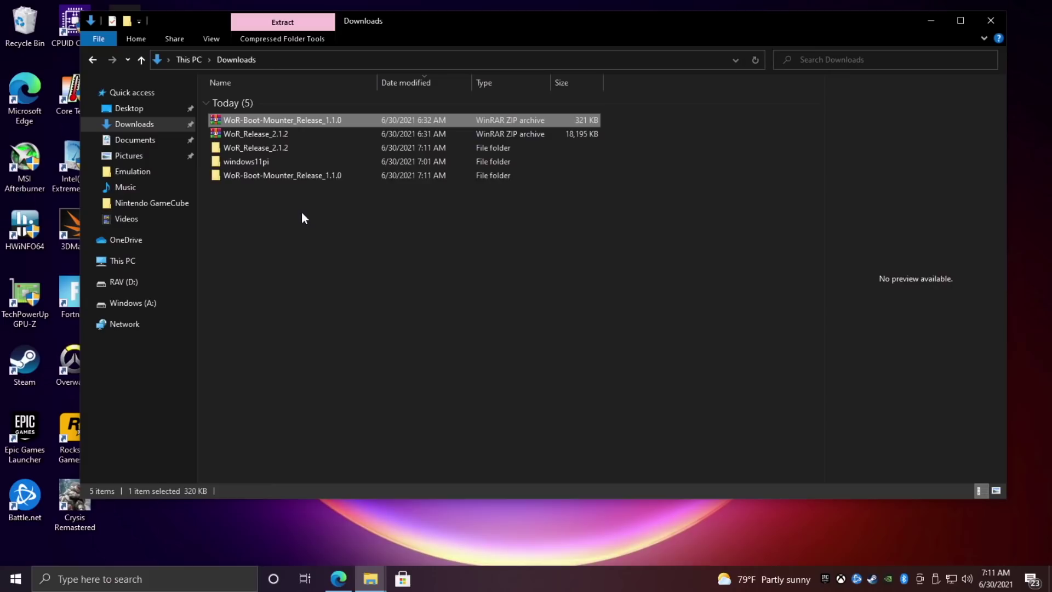
{"action": "double_click", "coordinate": [303, 175]}
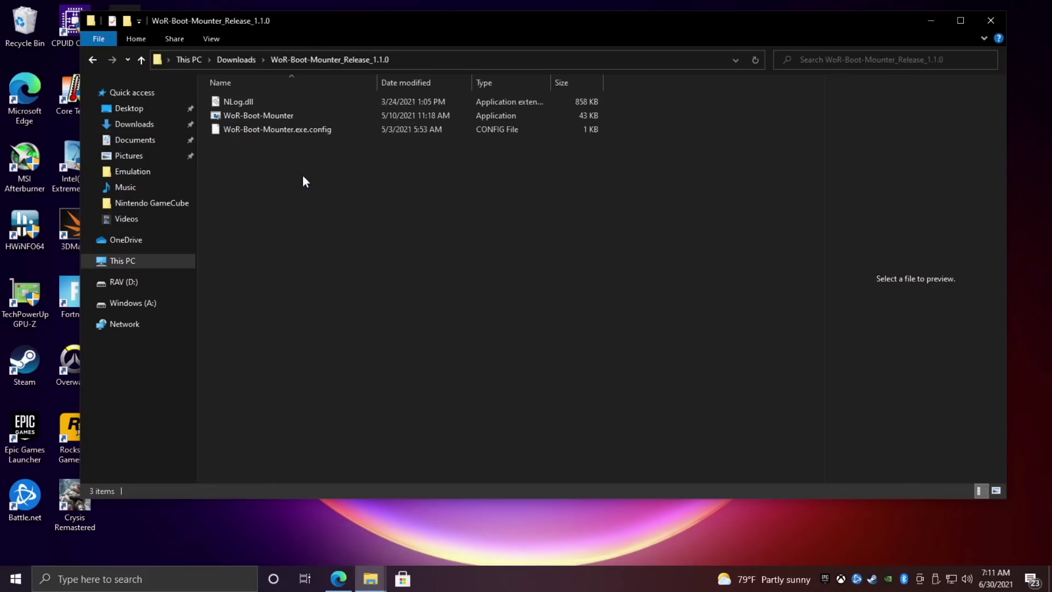
{"action": "left_click", "coordinate": [281, 117]}
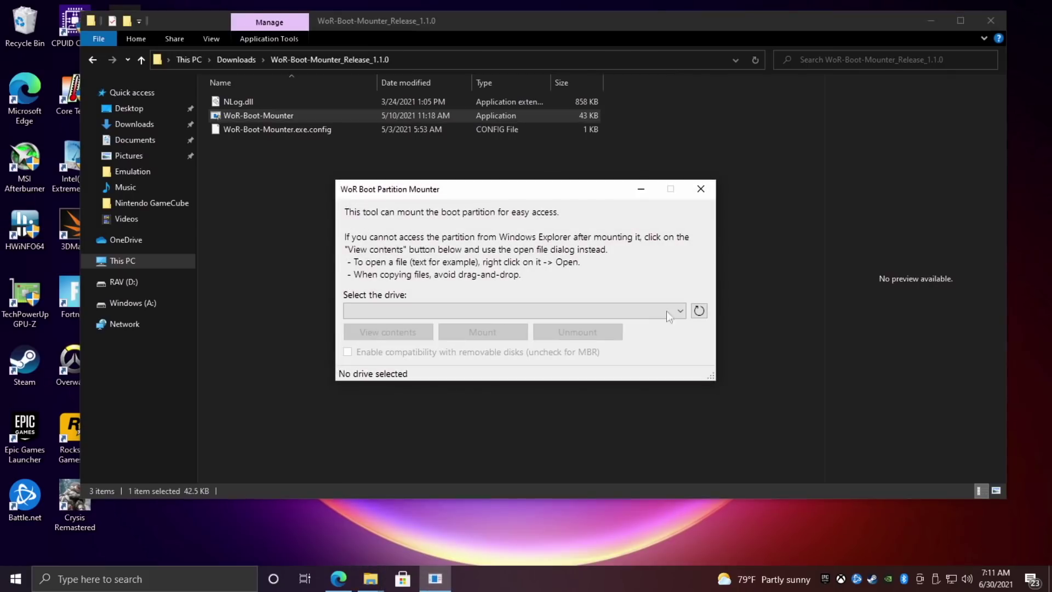
Mount the boot partition of Disk 2, the 223 GB JMicron drive, and view its files.
{"action": "left_click", "coordinate": [681, 311]}
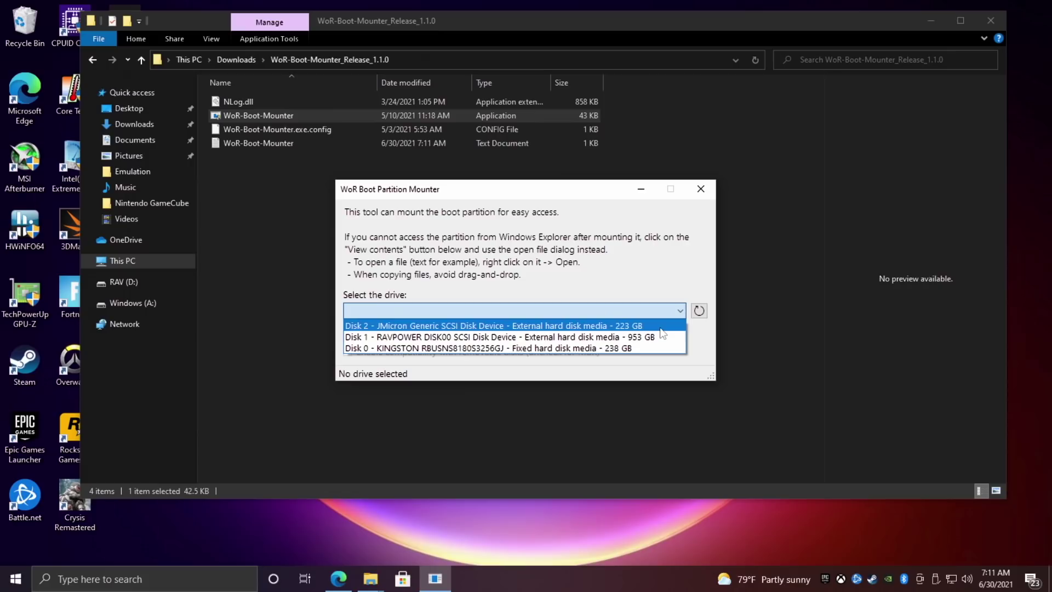
{"action": "left_click", "coordinate": [661, 326]}
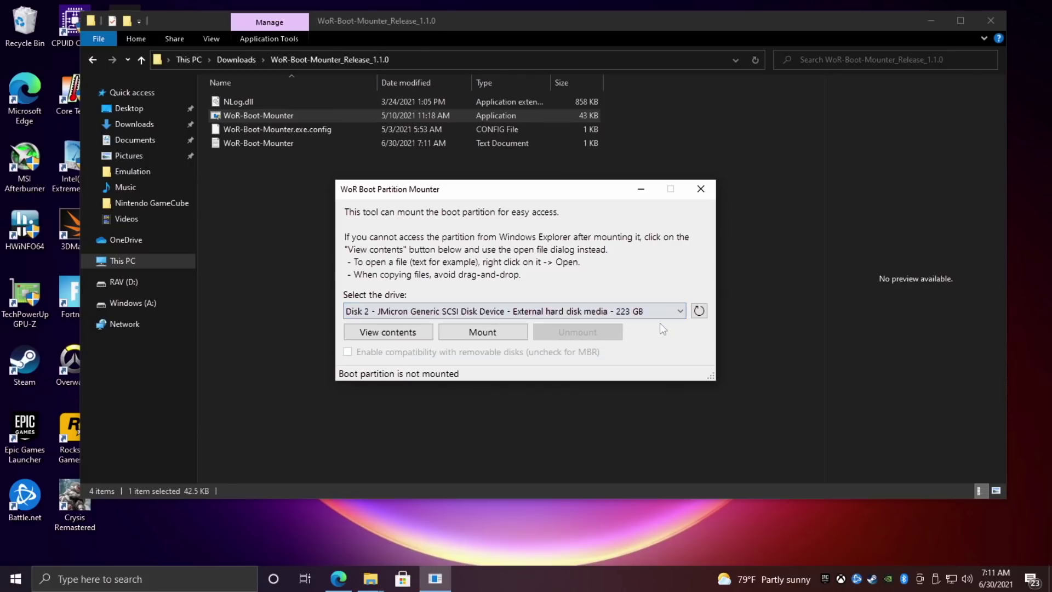
{"action": "left_click", "coordinate": [464, 330]}
{"action": "left_click", "coordinate": [388, 332]}
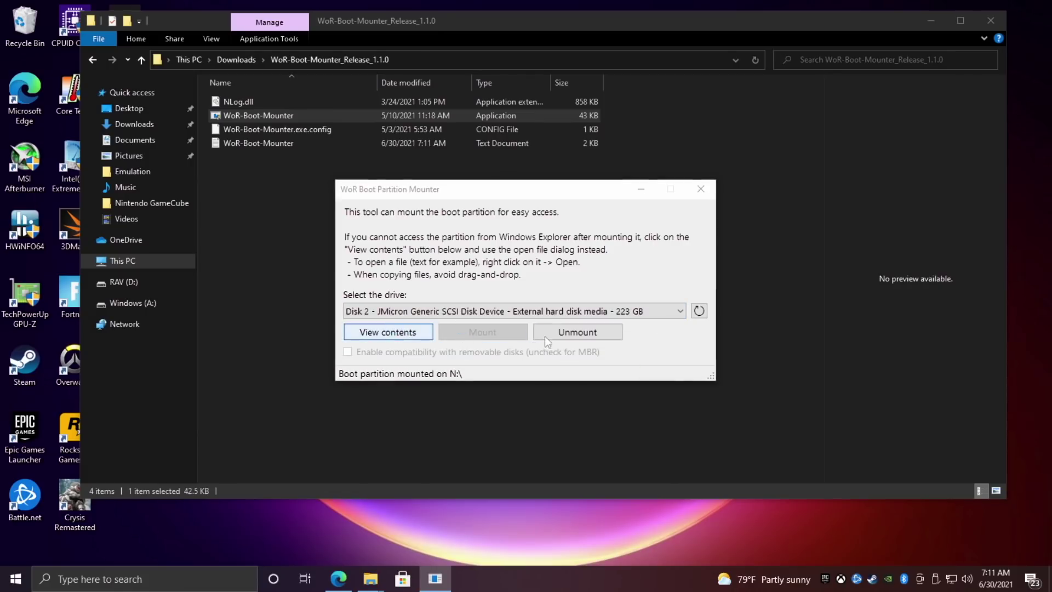
Move the BOOT (N:) browse dialog listing EFI, config and RPI_EFI.fd to the upper left.
{"action": "left_click_drag", "start_coordinate": [546, 208], "coordinate": [391, 62]}
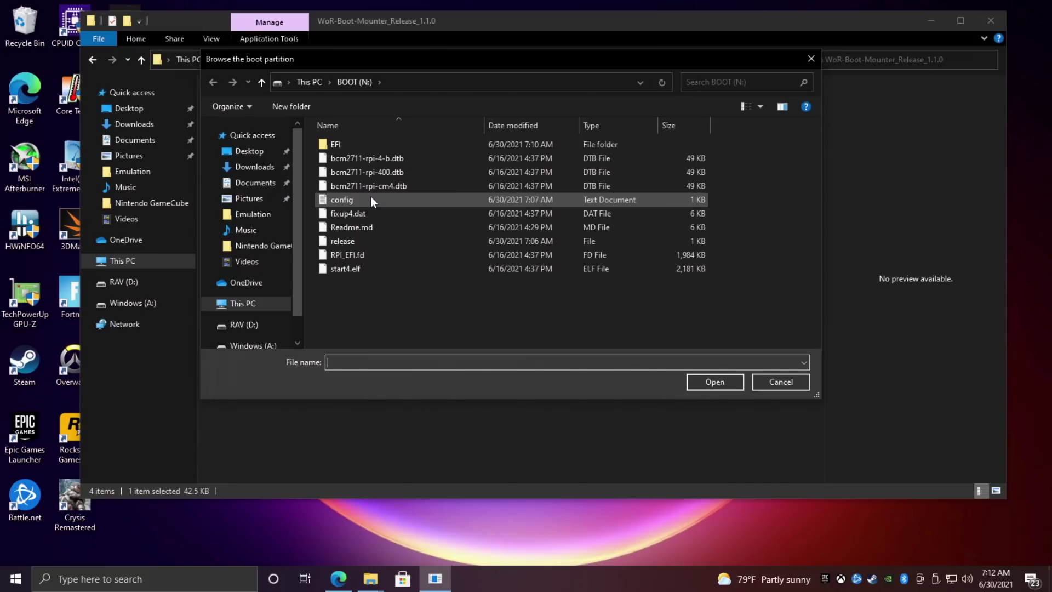
Search for Notepad++ in Edge and download the 8.1 installer from its release page.
{"action": "left_click", "coordinate": [338, 578]}
{"action": "left_click", "coordinate": [775, 16]}
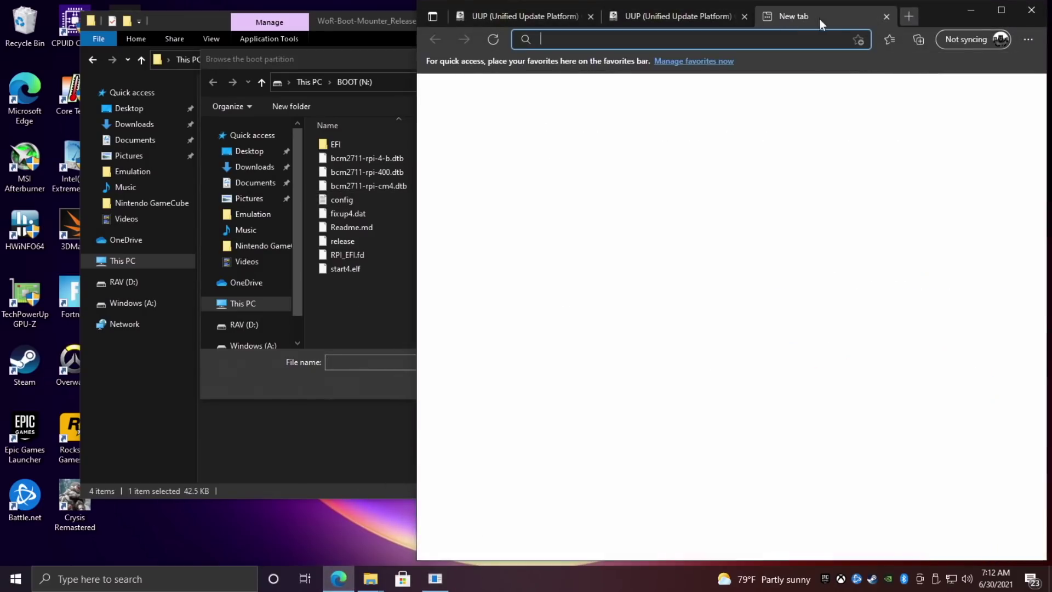
{"action": "left_click_drag", "start_coordinate": [952, 11], "coordinate": [774, 1]}
{"action": "left_click", "coordinate": [648, 34]}
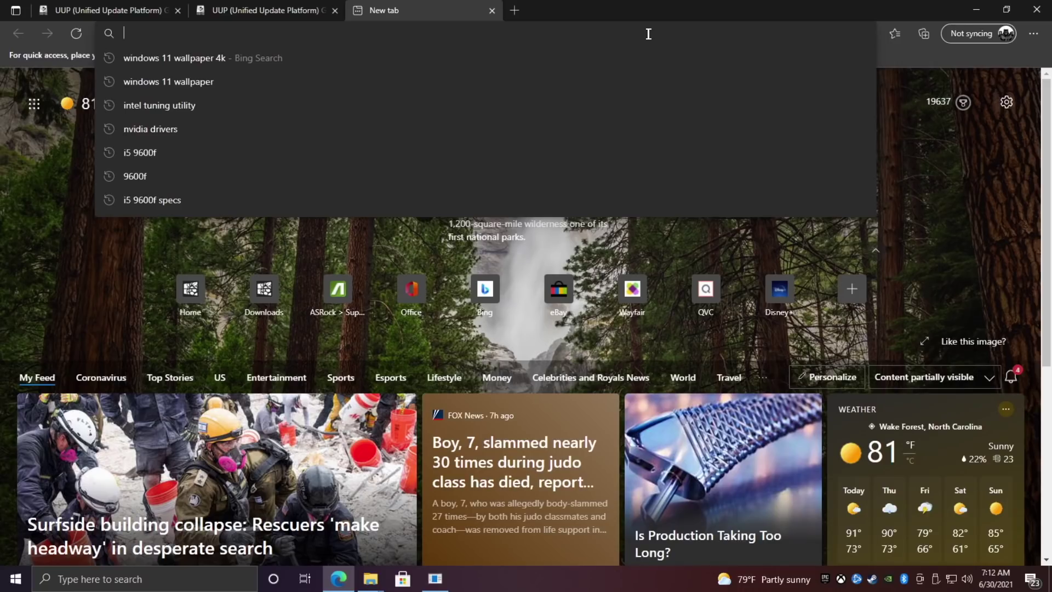
{"action": "type", "text": "not"}
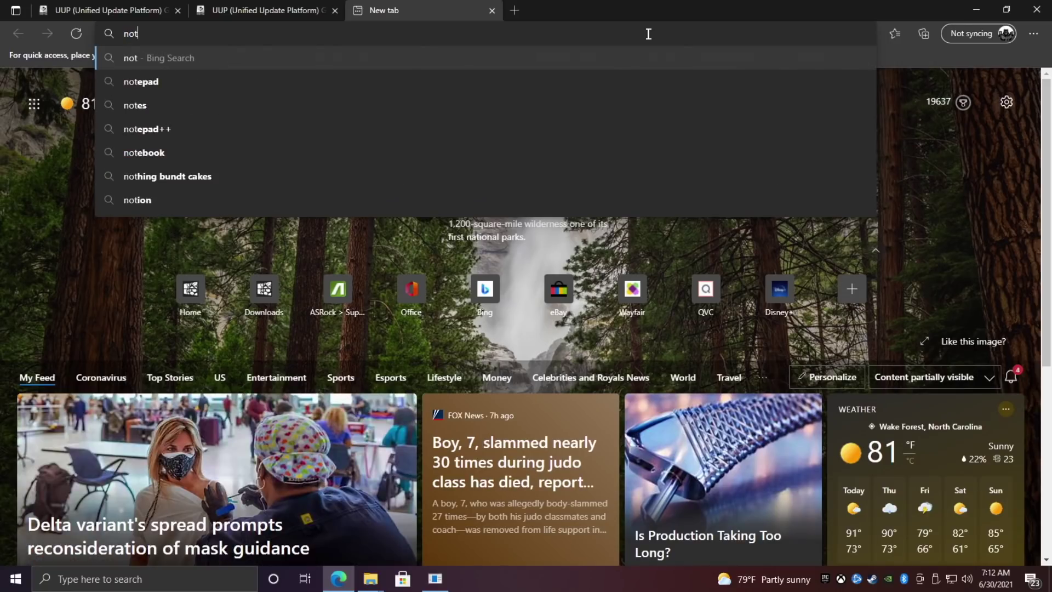
{"action": "type", "text": "epad"}
{"action": "left_click", "coordinate": [493, 106]}
{"action": "left_click", "coordinate": [235, 248]}
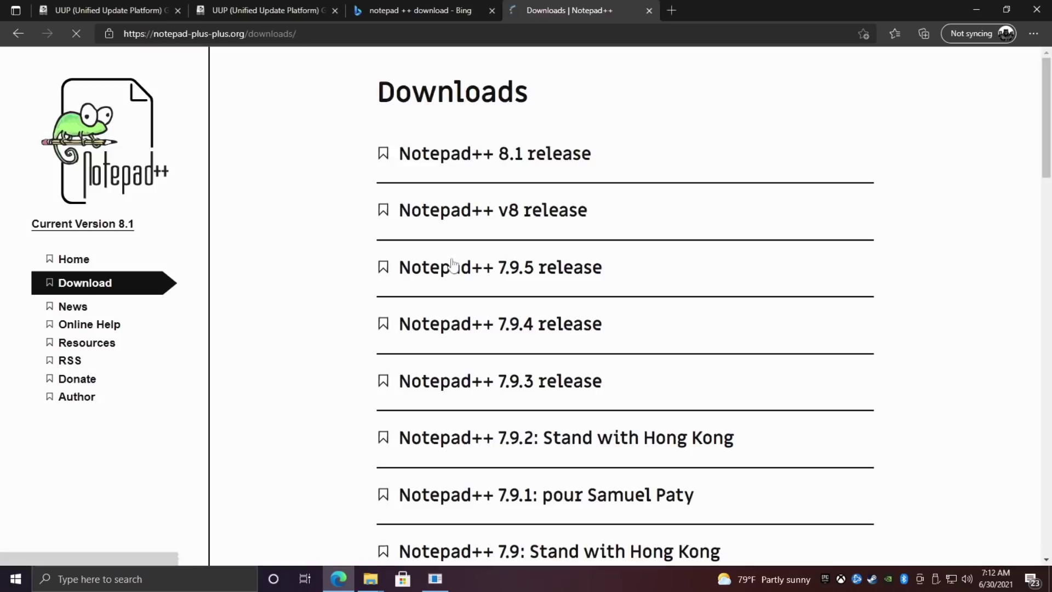
{"action": "left_click", "coordinate": [478, 153]}
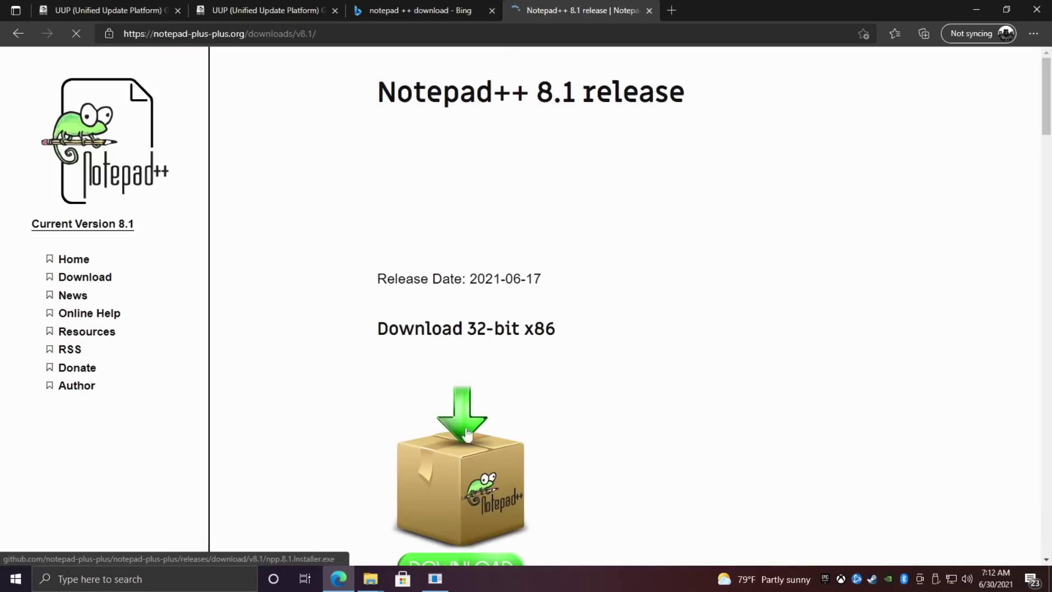
{"action": "scroll", "coordinate": [458, 441], "scroll_direction": "down", "scroll_amount": 3}
{"action": "left_click", "coordinate": [458, 442]}
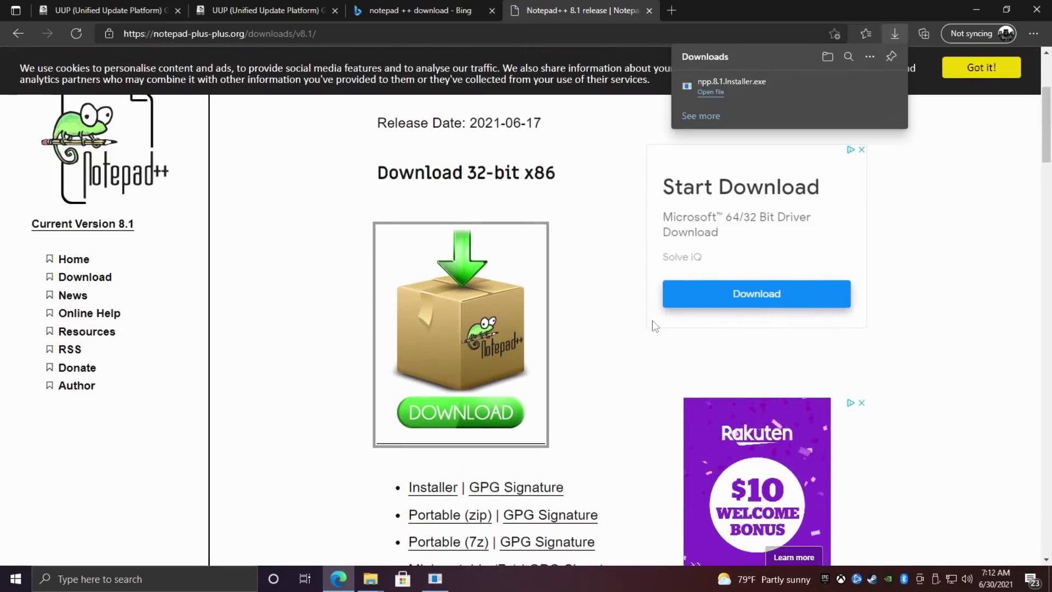
Install Notepad++ v8.1 with default location and components, close Edge, and finish setup.
{"action": "left_click", "coordinate": [755, 93]}
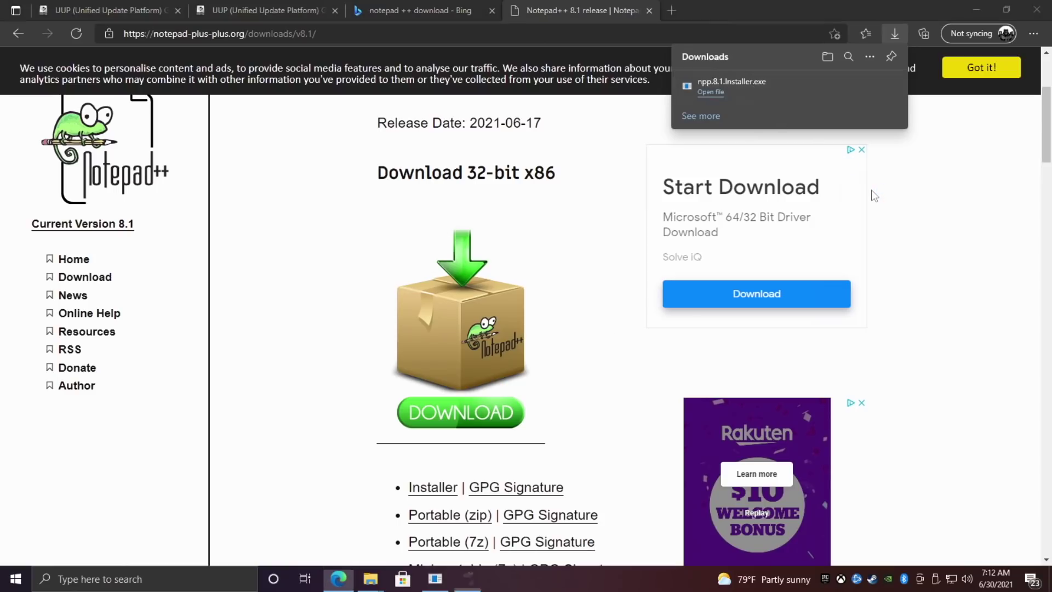
{"action": "left_click", "coordinate": [545, 317]}
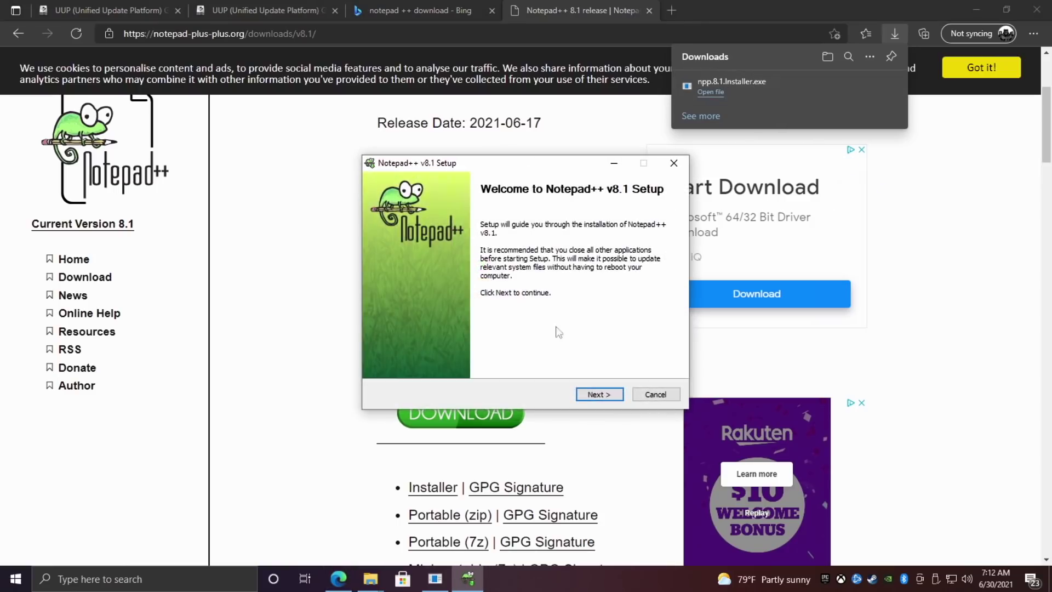
{"action": "left_click", "coordinate": [606, 398]}
{"action": "left_click", "coordinate": [606, 398]}
{"action": "left_click", "coordinate": [606, 398]}
{"action": "left_click", "coordinate": [606, 399]}
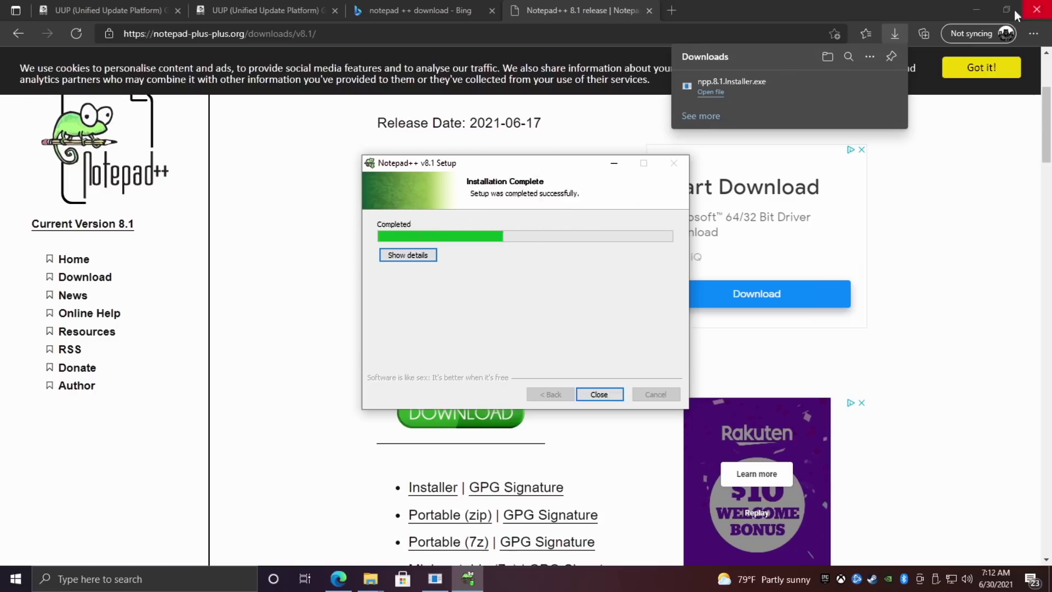
{"action": "left_click", "coordinate": [1017, 12]}
{"action": "left_click", "coordinate": [600, 394]}
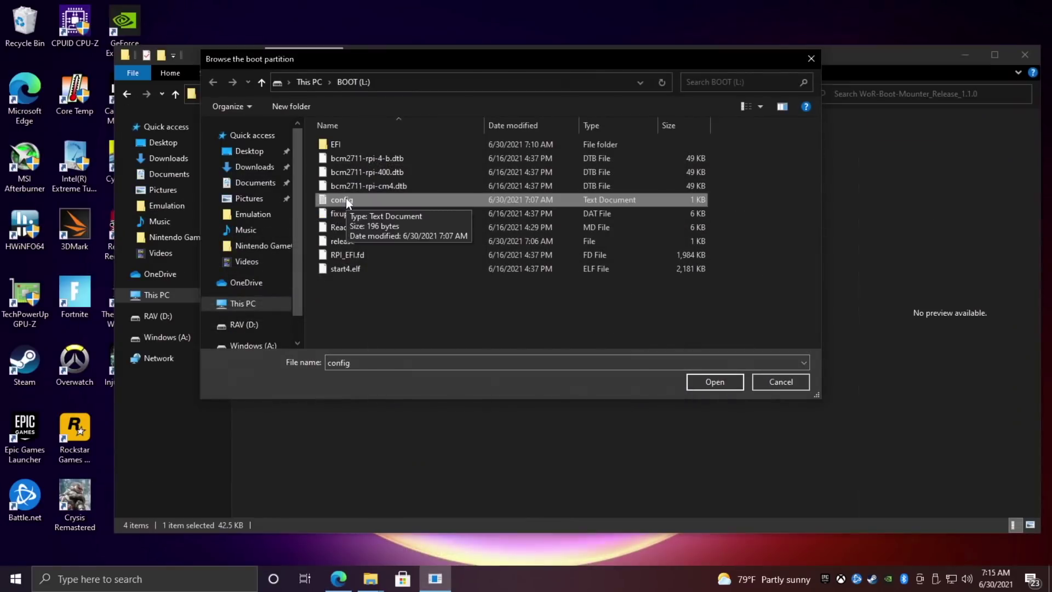
Open config.txt in Notepad++ and paste over_voltage=4 and arm_freq=2000 below the existing settings.
{"action": "right_click", "coordinate": [347, 199]}
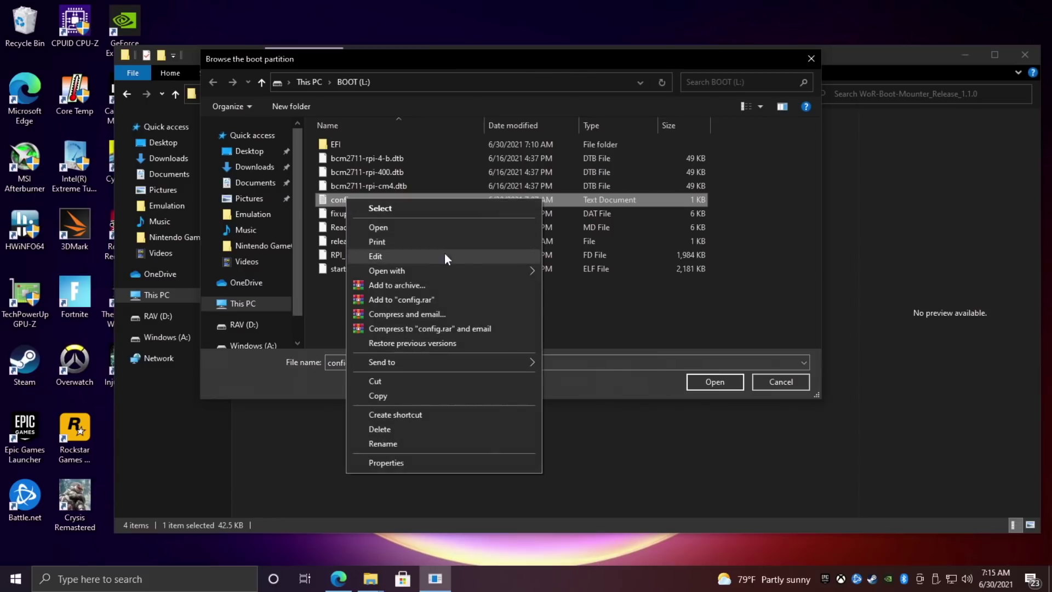
{"action": "mouse_move", "coordinate": [452, 269]}
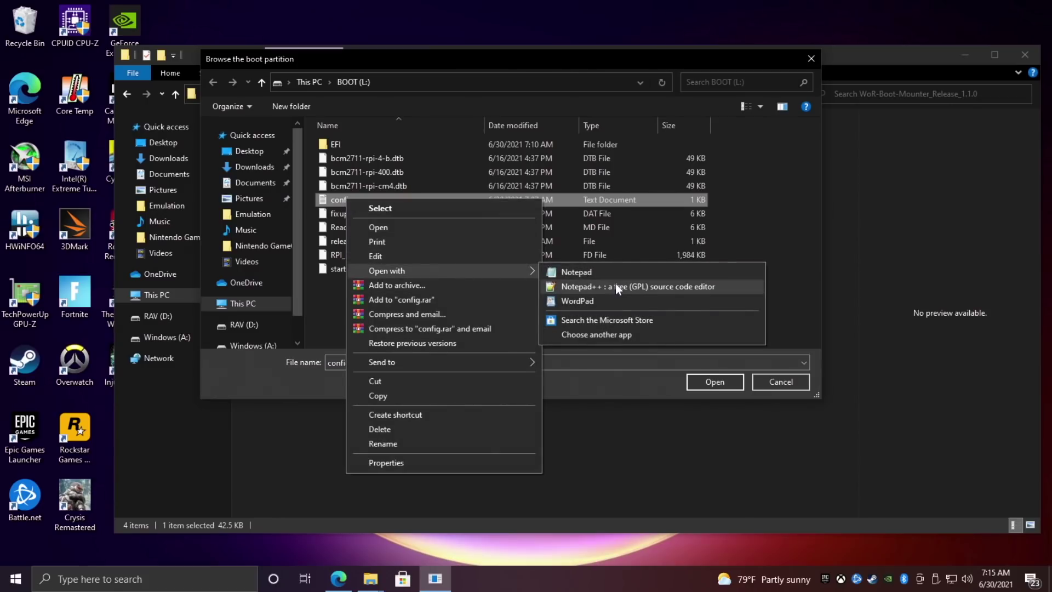
{"action": "left_click", "coordinate": [649, 289]}
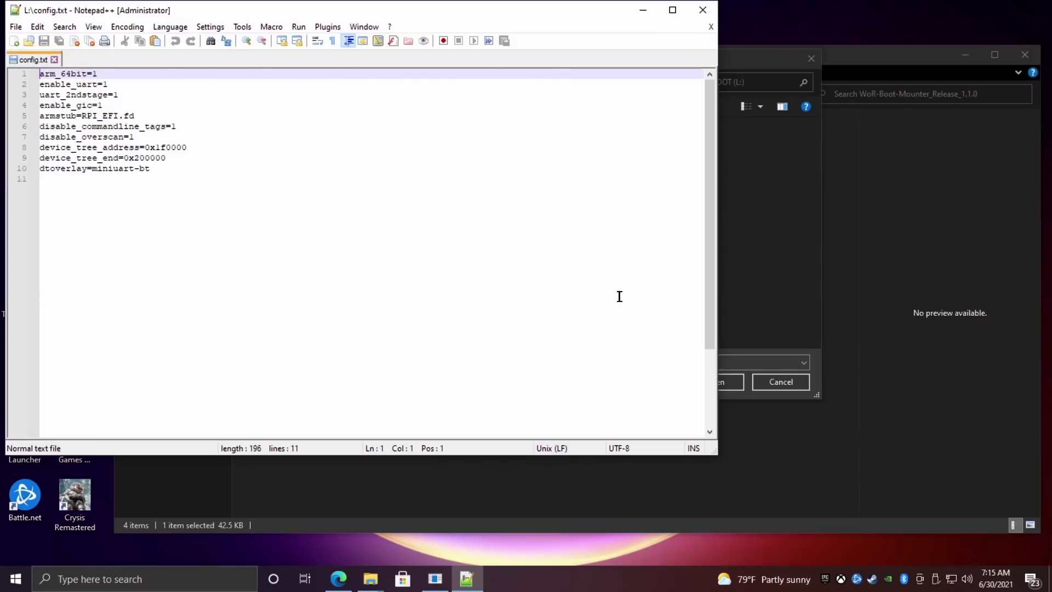
{"action": "left_click_drag", "start_coordinate": [306, 11], "coordinate": [459, 54]}
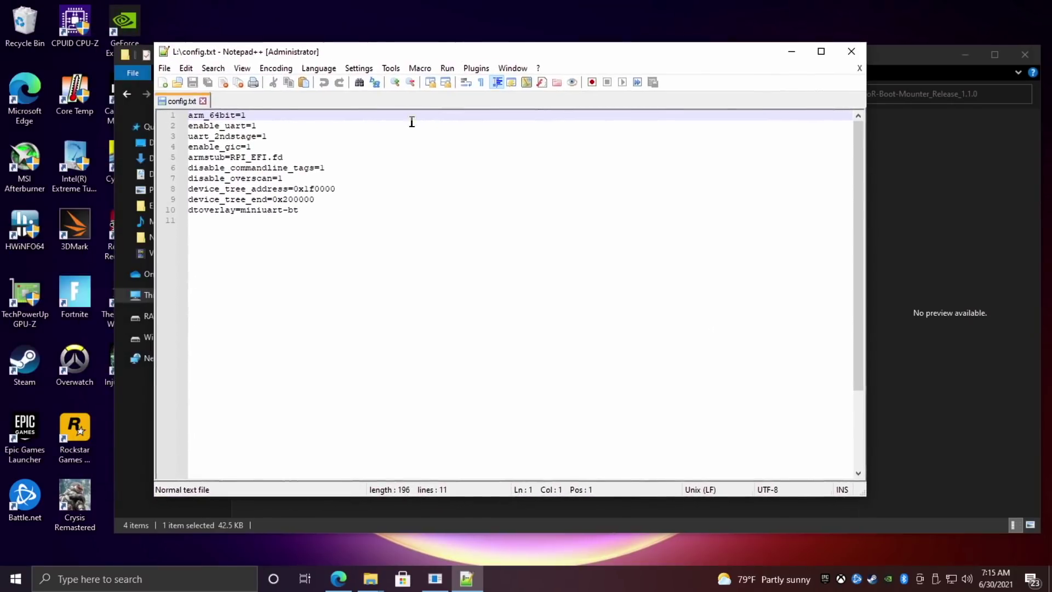
{"action": "left_click", "coordinate": [318, 214]}
{"action": "key", "text": "Return"}
{"action": "key", "text": "Return"}
{"action": "key", "text": "Return"}
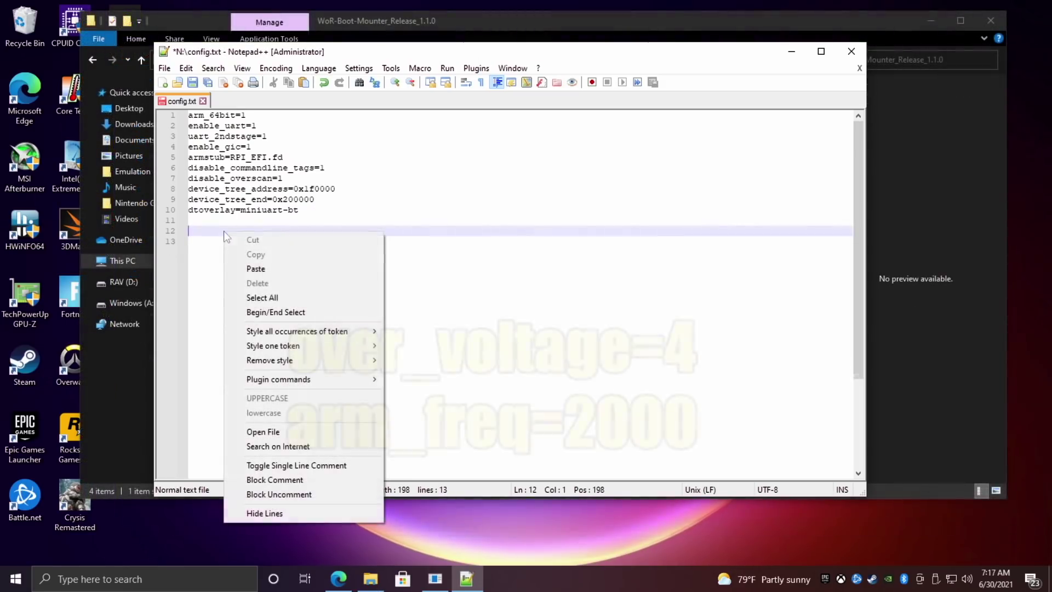
{"action": "right_click", "coordinate": [224, 232]}
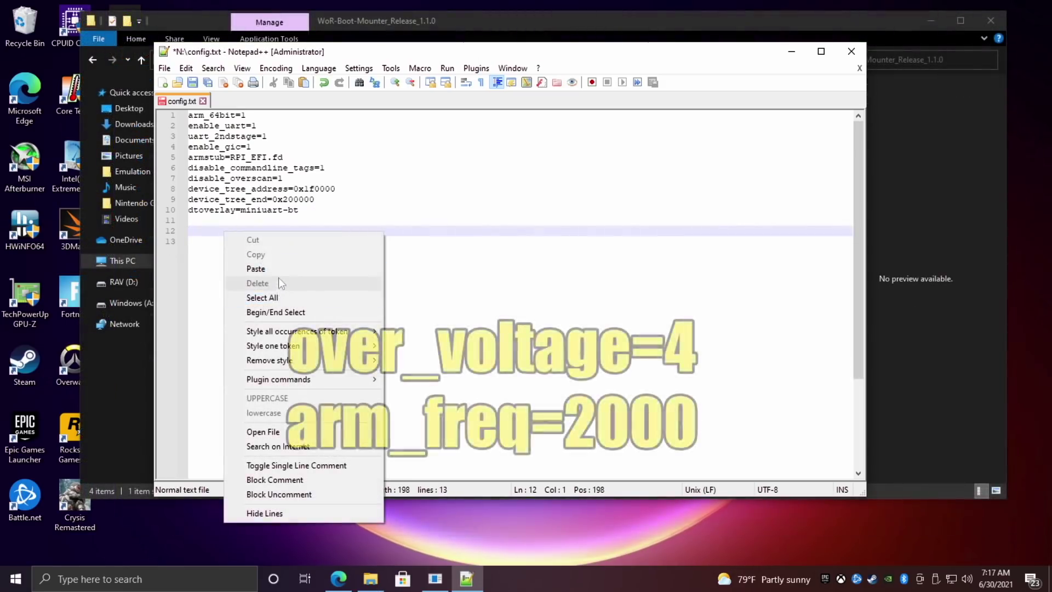
{"action": "left_click", "coordinate": [277, 269]}
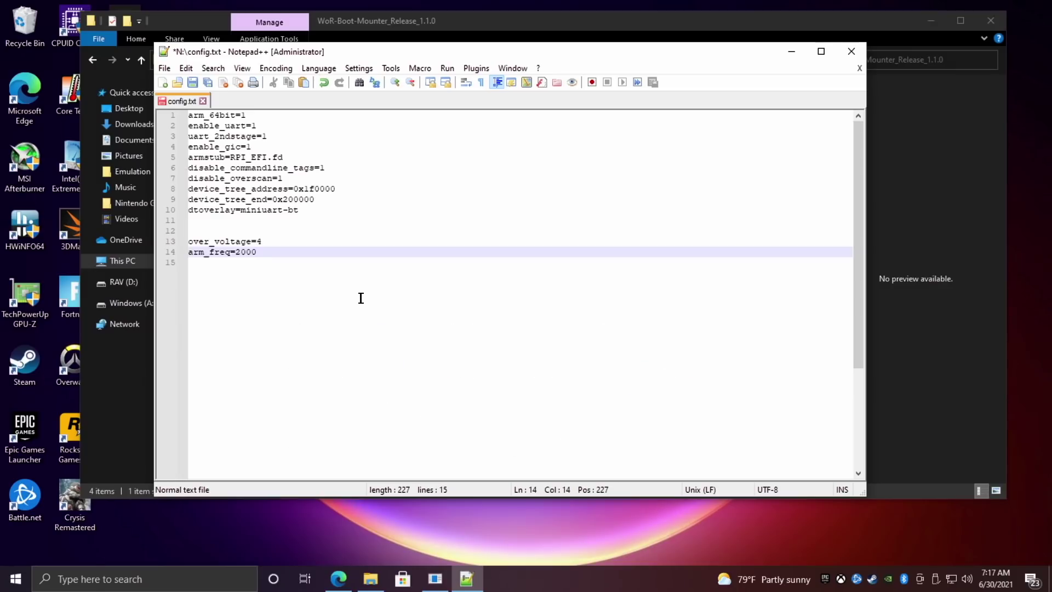
Save config.txt, close Notepad++ and the browser, and unmount the boot partition.
{"action": "left_click", "coordinate": [164, 68]}
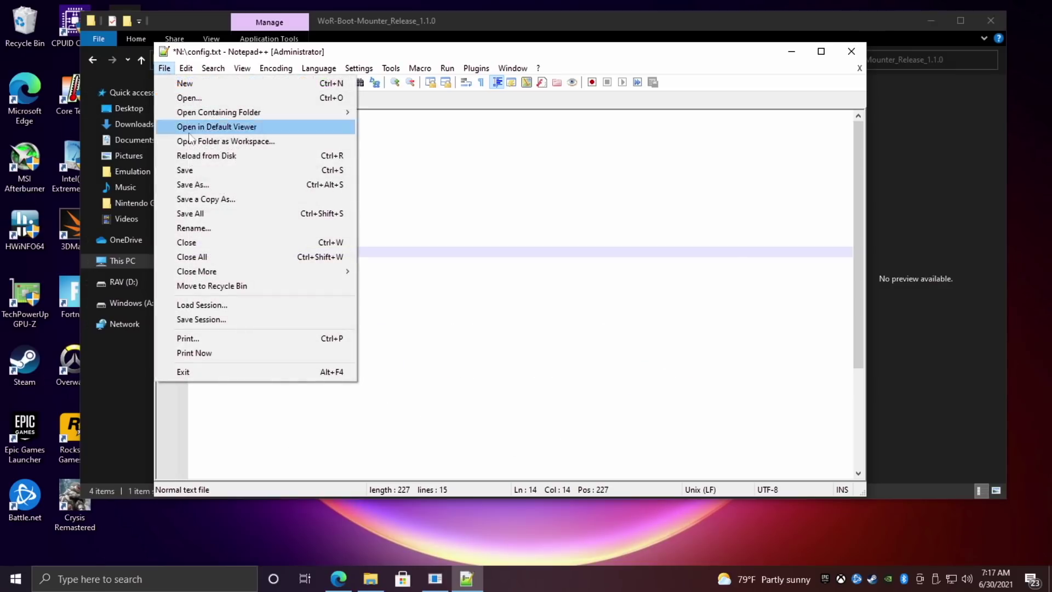
{"action": "left_click", "coordinate": [201, 170]}
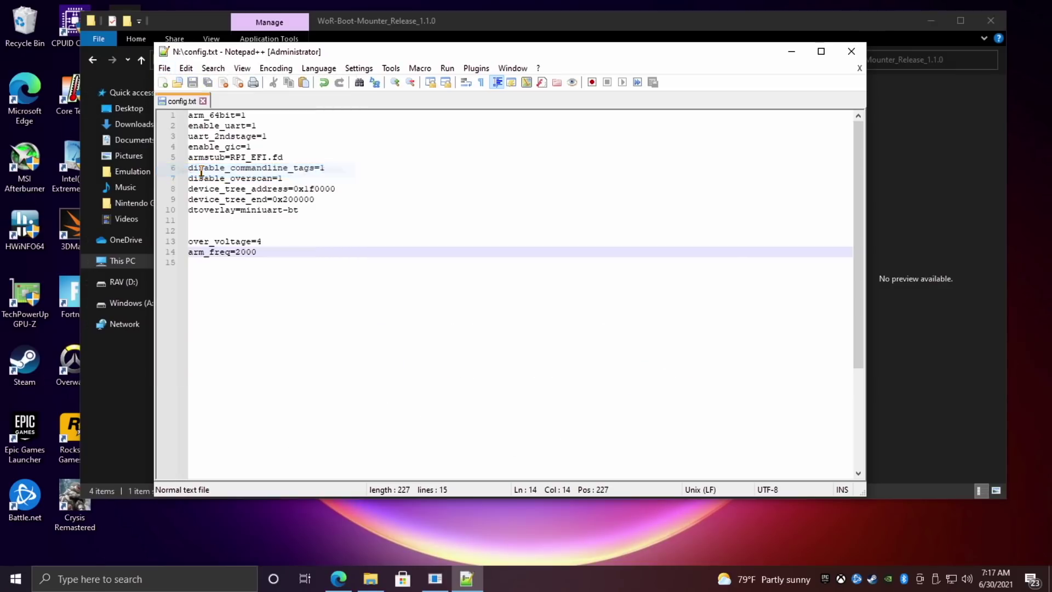
{"action": "left_click", "coordinate": [851, 52]}
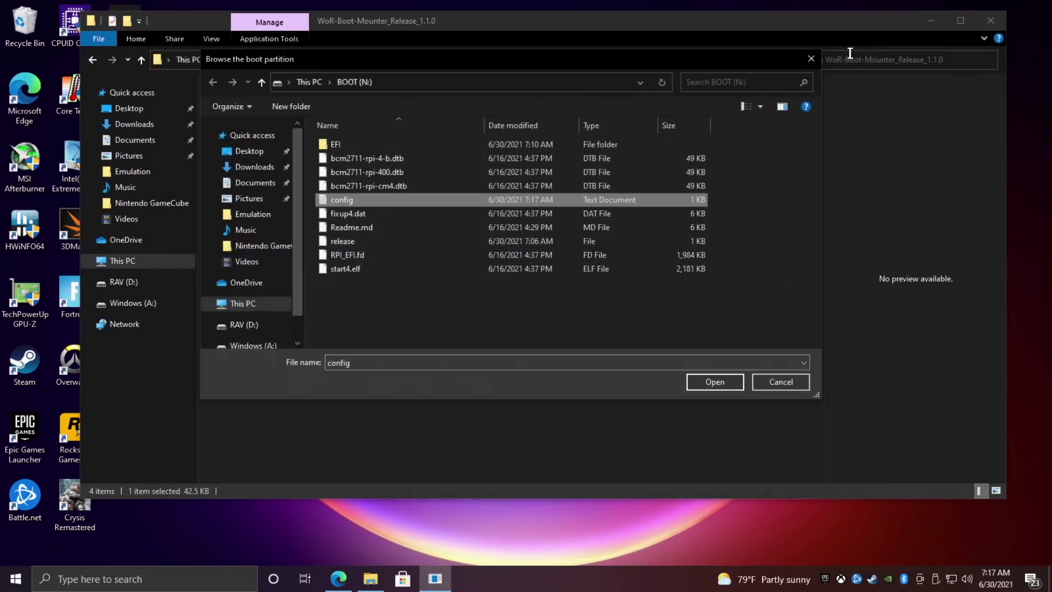
{"action": "left_click", "coordinate": [810, 58]}
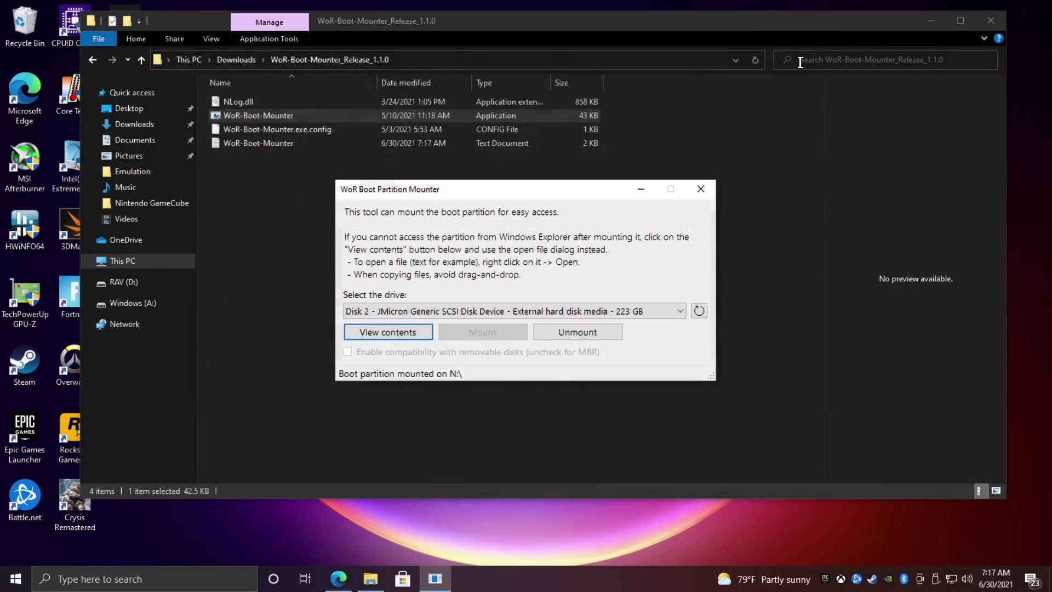
{"action": "left_click", "coordinate": [575, 332]}
{"action": "left_click", "coordinate": [700, 188]}
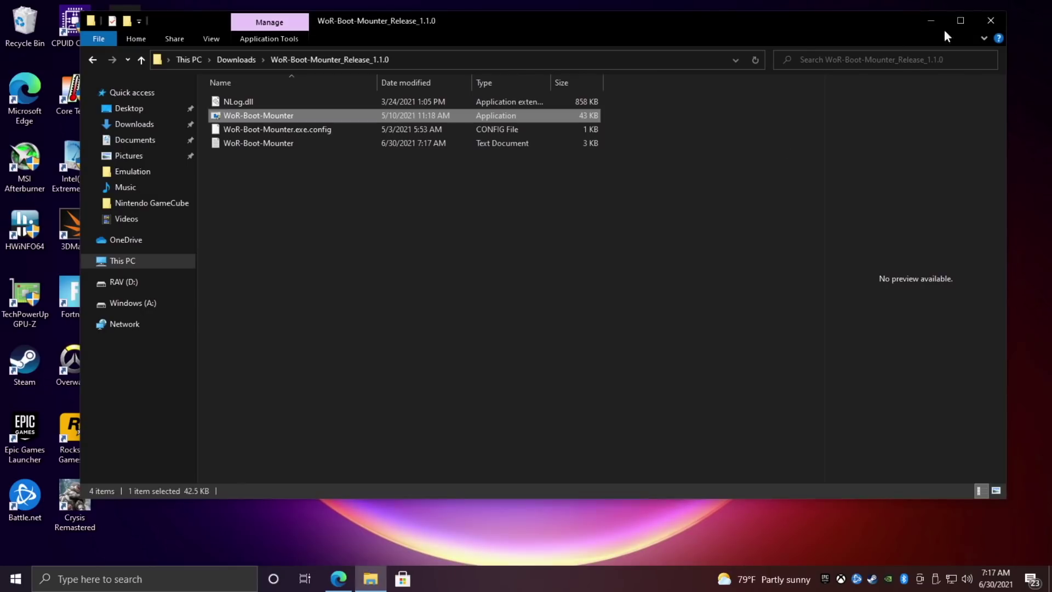
Close the WoR Boot Mounter's folder window in File Explorer.
{"action": "left_click", "coordinate": [987, 24]}
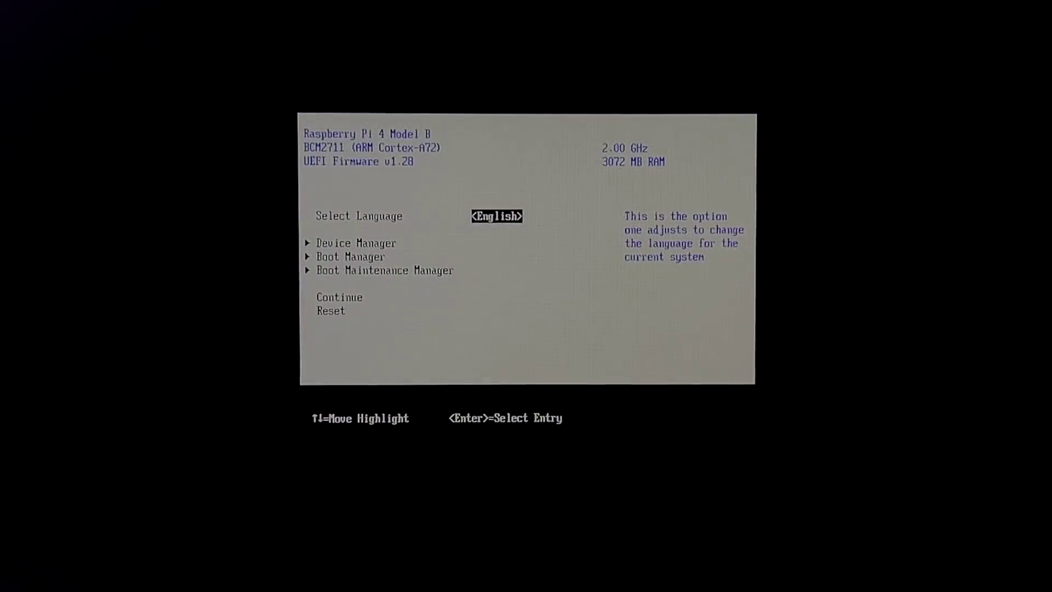
Navigate through Device Manager to the Raspberry Pi Configuration page.
{"action": "key", "text": "Down"}
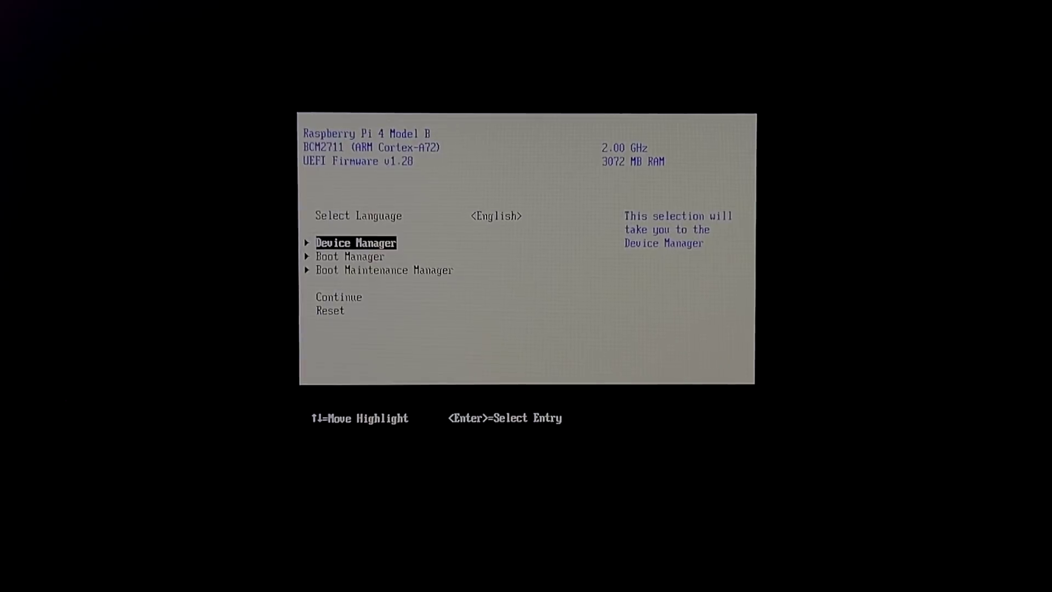
{"action": "key", "text": "Return"}
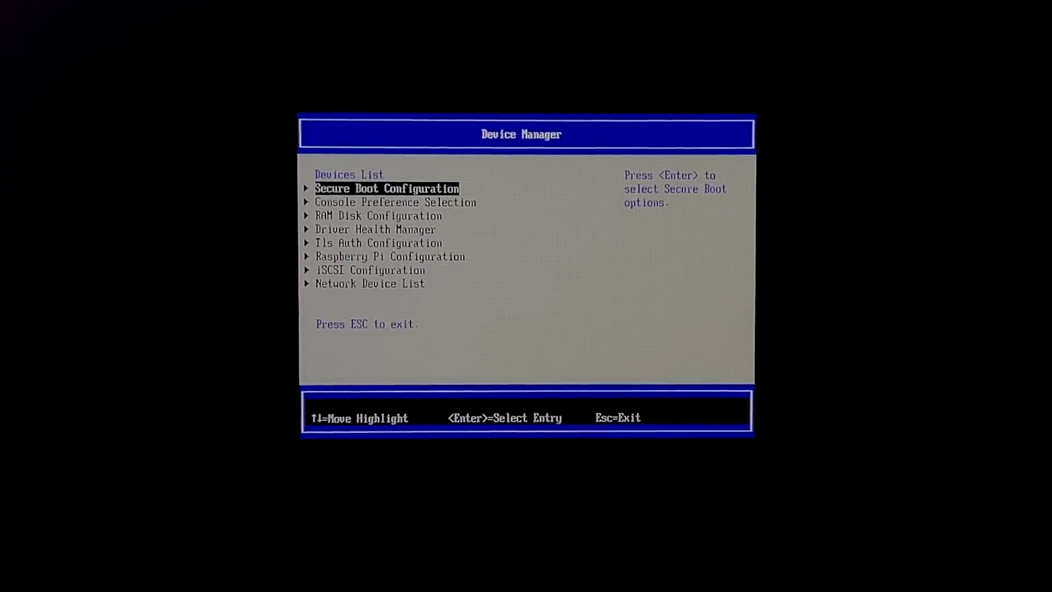
{"action": "key", "text": "Down"}
{"action": "key", "text": "Down"}
{"action": "key", "text": "Down"}
{"action": "key", "text": "Down"}
{"action": "key", "text": "Down"}
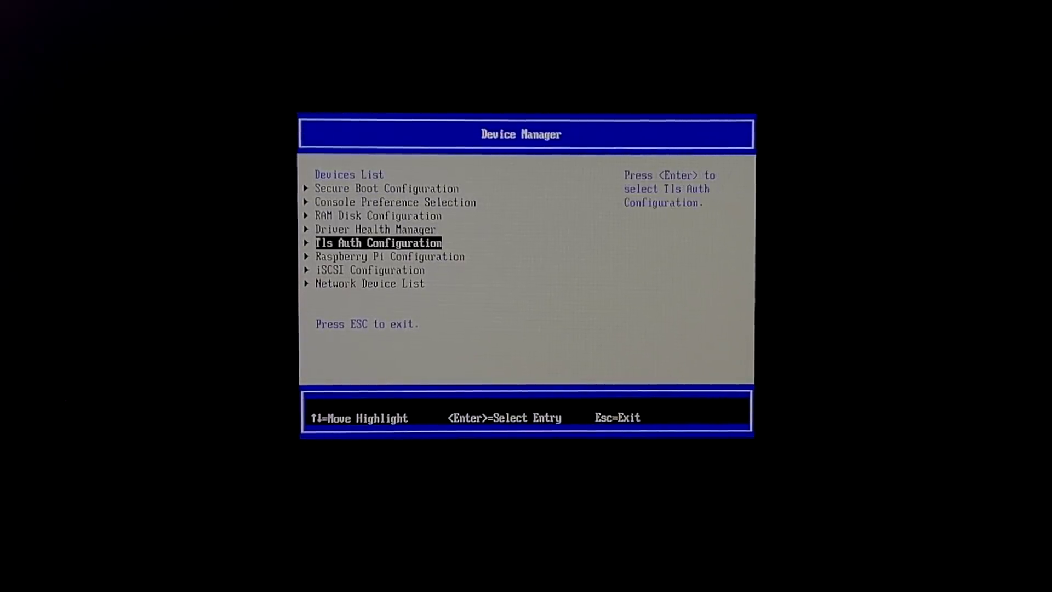
{"action": "key", "text": "Return"}
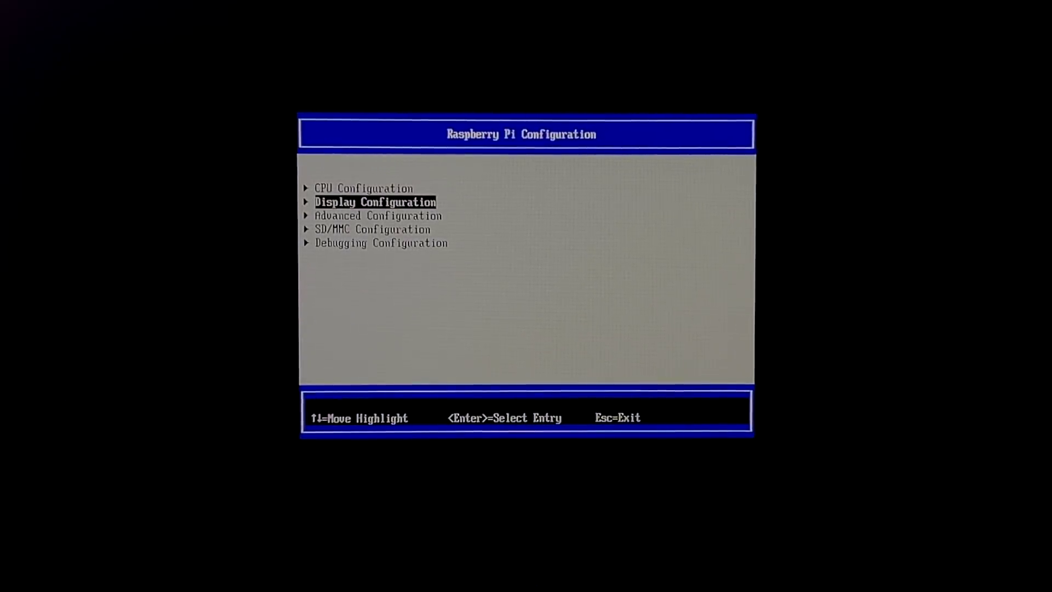
Set the display to virtual 720p with native resolution off, then enter Advanced Configuration.
{"action": "key", "text": "Return"}
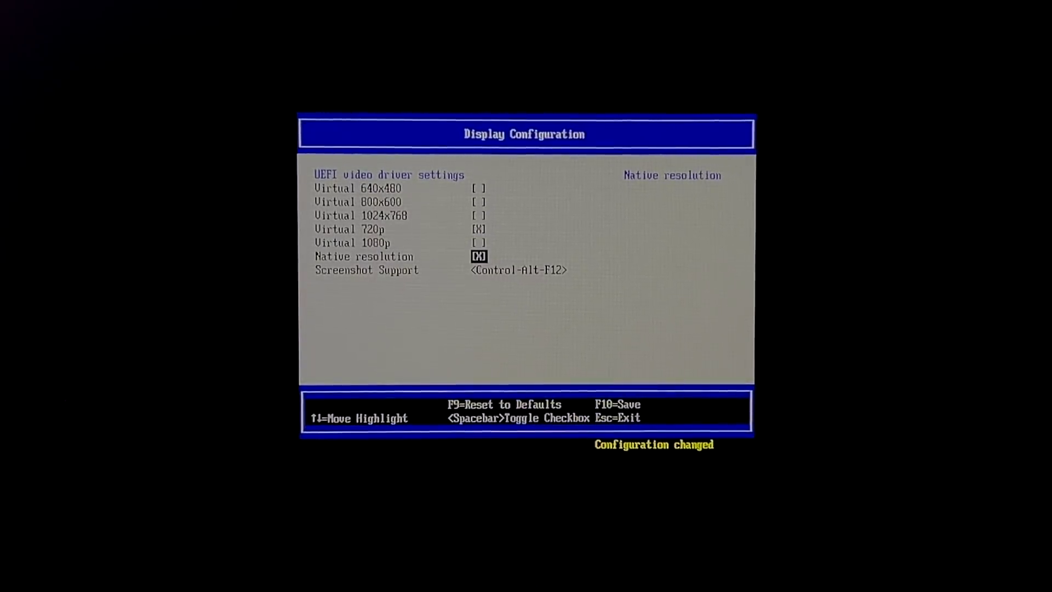
{"action": "key", "text": "Up"}
{"action": "key", "text": "Up"}
{"action": "key", "text": "Down"}
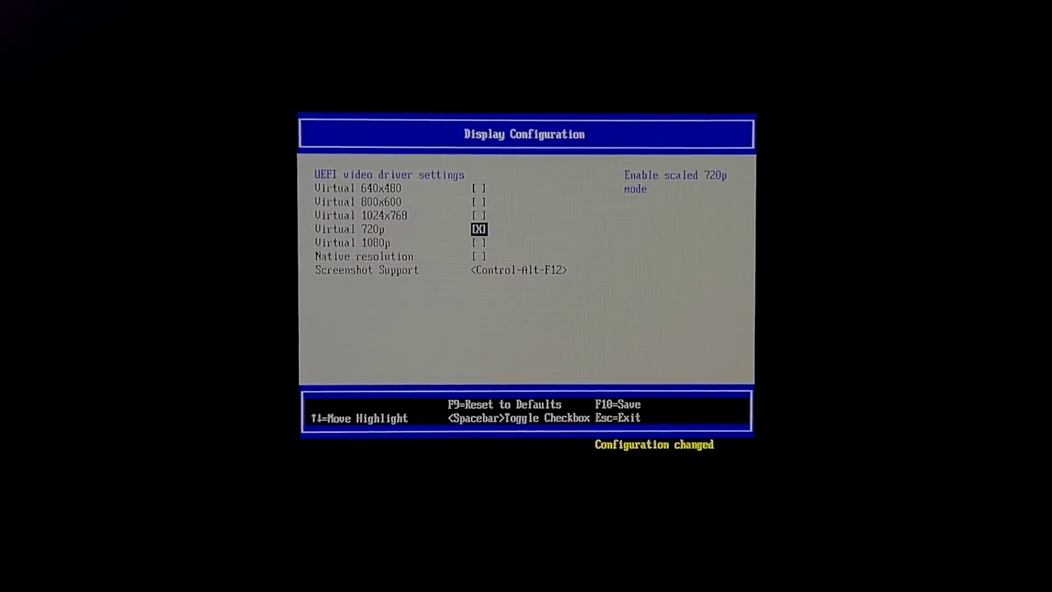
{"action": "key", "text": "Down"}
{"action": "key", "text": "Down"}
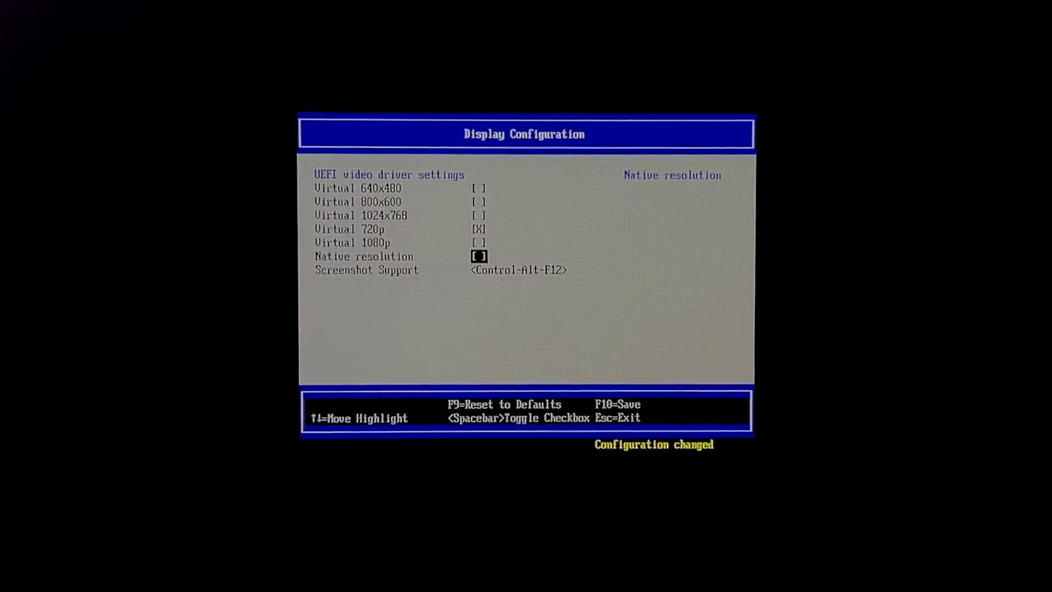
{"action": "key", "text": "Down"}
{"action": "key", "text": "Up"}
{"action": "key", "text": "Escape"}
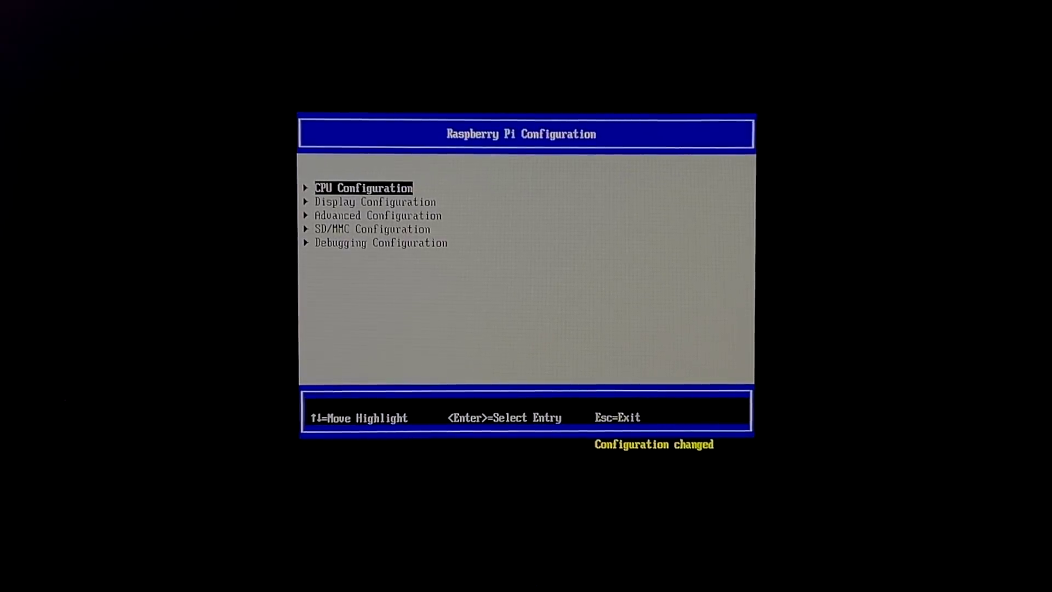
{"action": "key", "text": "Return"}
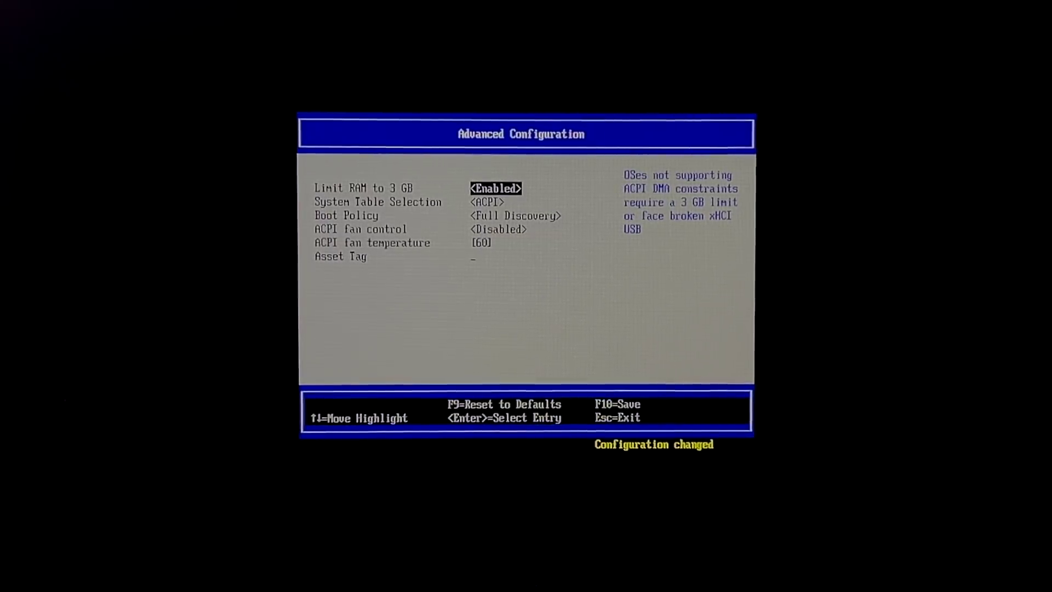
Set Limit RAM to 3 GB to Disabled.
{"action": "key", "text": "Return"}
{"action": "key", "text": "Up"}
{"action": "key", "text": "Return"}
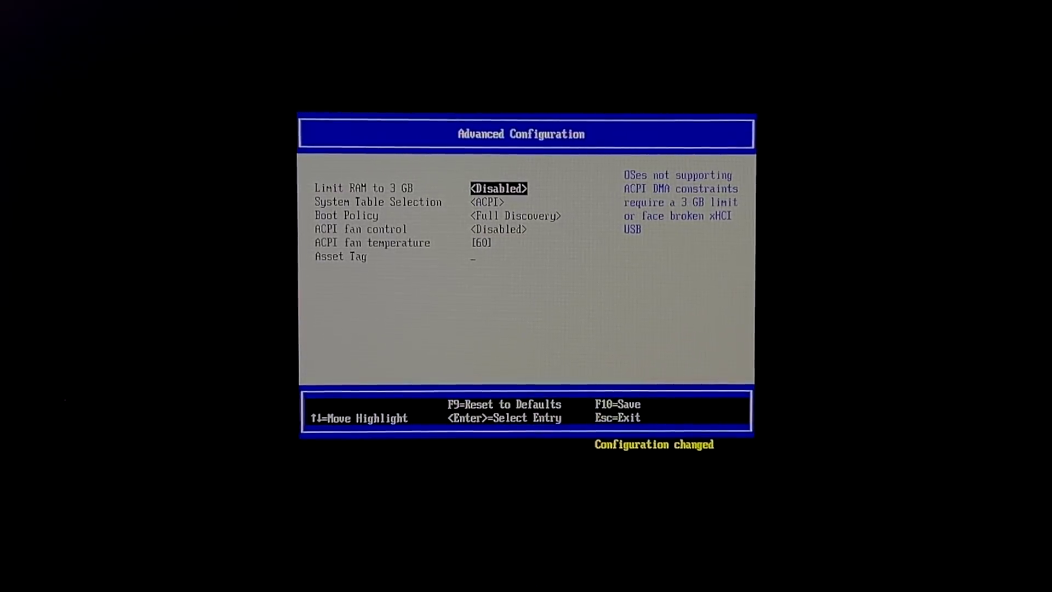
Save the firmware changes and select Continue to boot with them.
{"action": "key", "text": "Escape"}
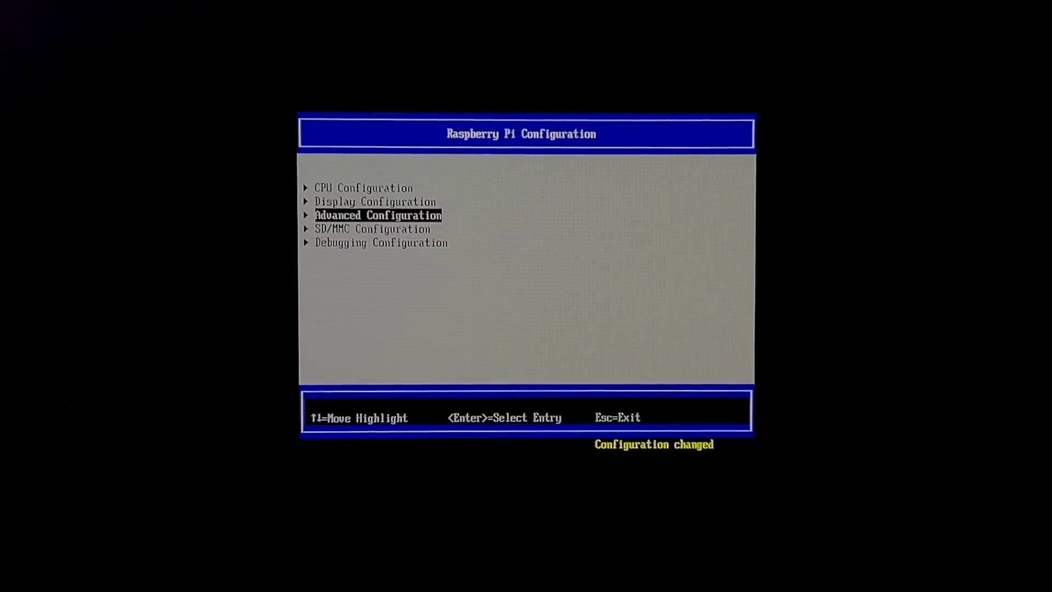
{"action": "key", "text": "Escape"}
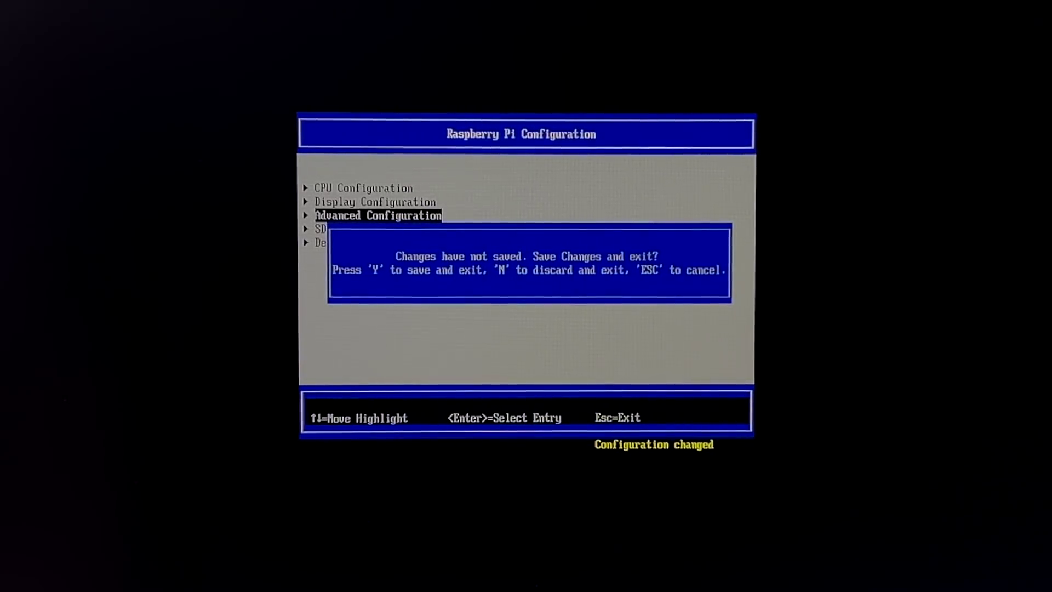
{"action": "key", "text": "y"}
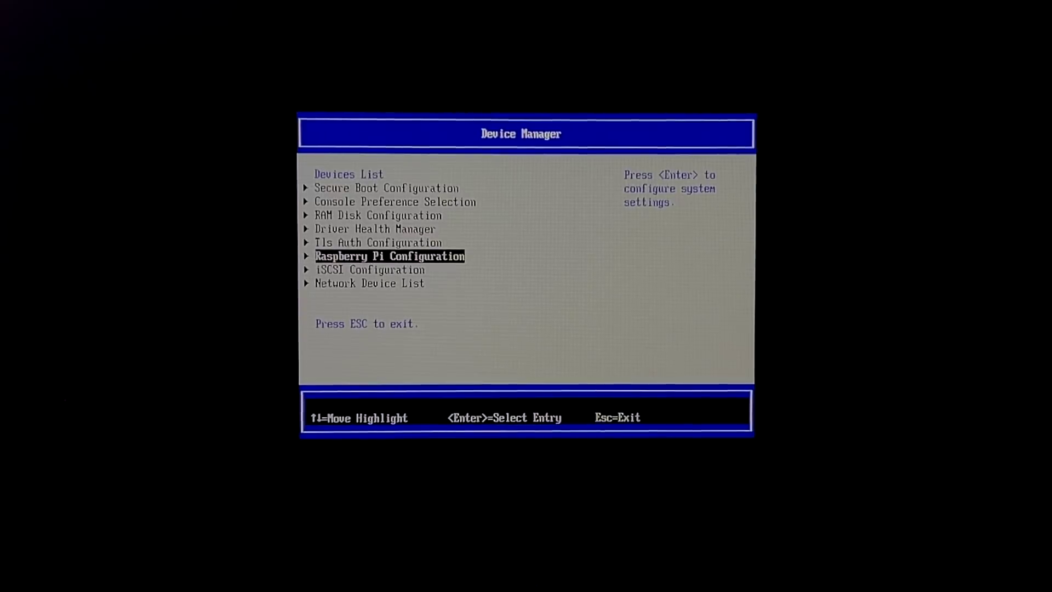
{"action": "key", "text": "Escape"}
{"action": "key", "text": "Down"}
{"action": "key", "text": "Down"}
{"action": "key", "text": "Down"}
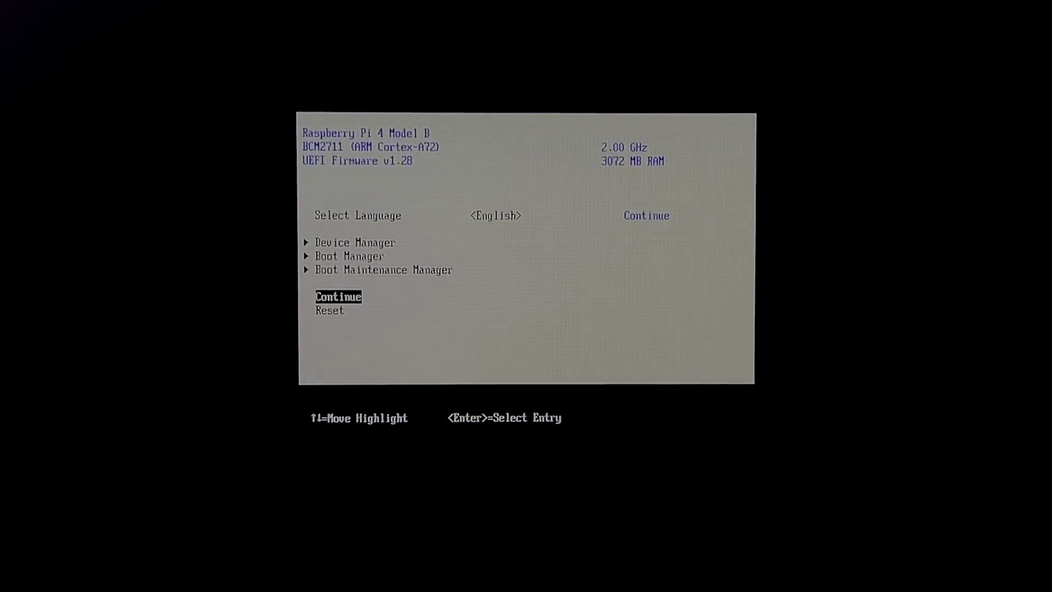
{"action": "key", "text": "Return"}
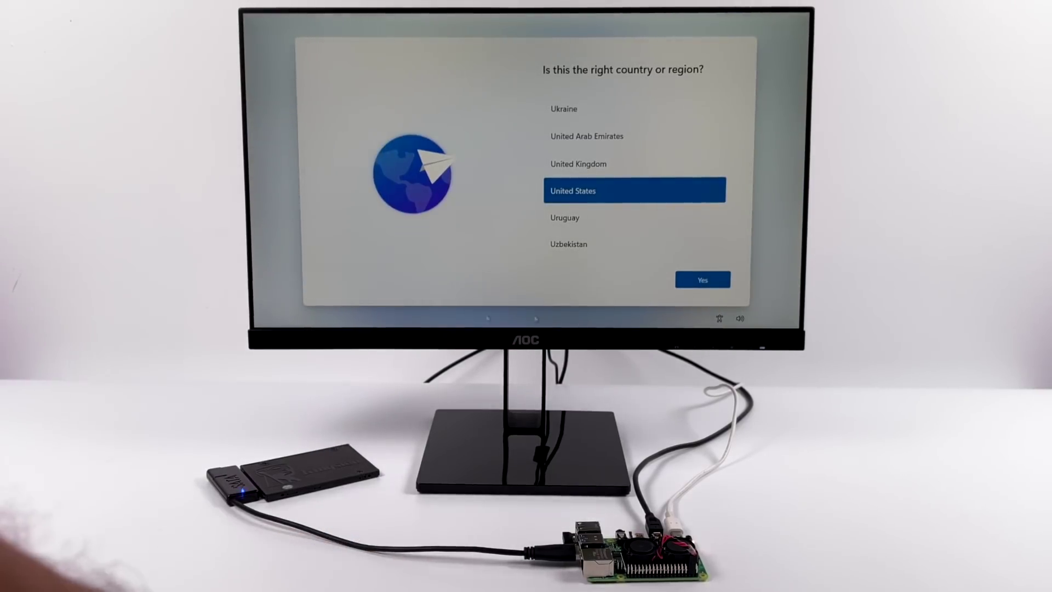
Accept United States as region and US keyboard layout, skipping a second layout.
{"action": "key", "text": "Return"}
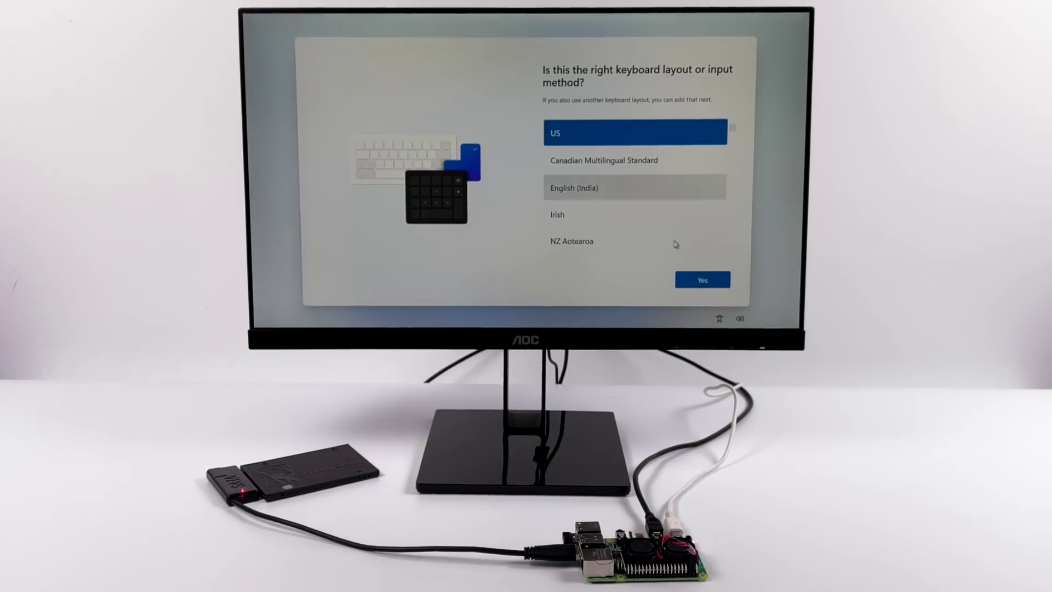
{"action": "left_click", "coordinate": [702, 280]}
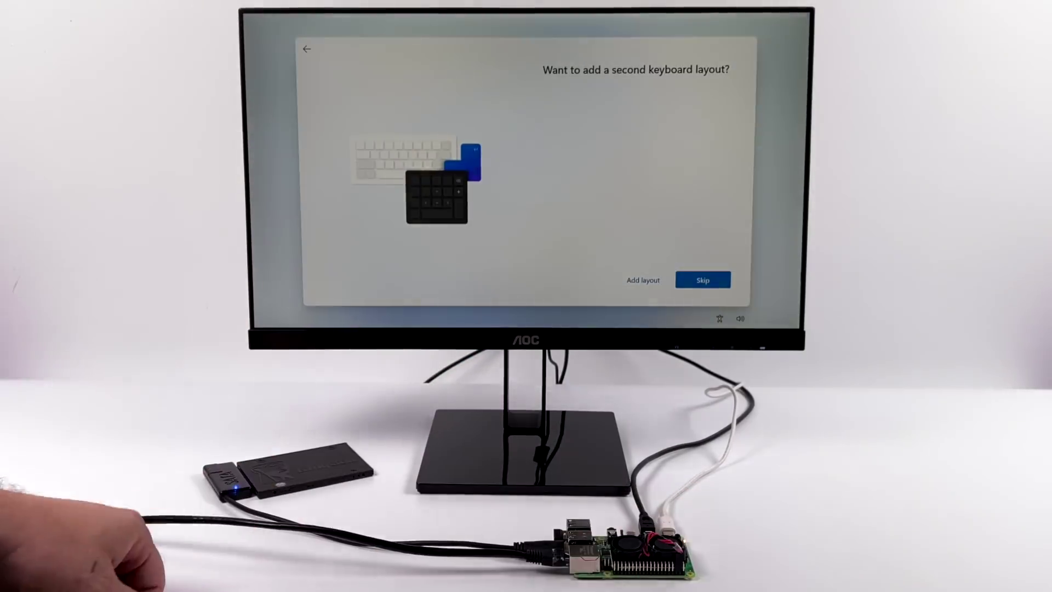
{"action": "left_click", "coordinate": [703, 280]}
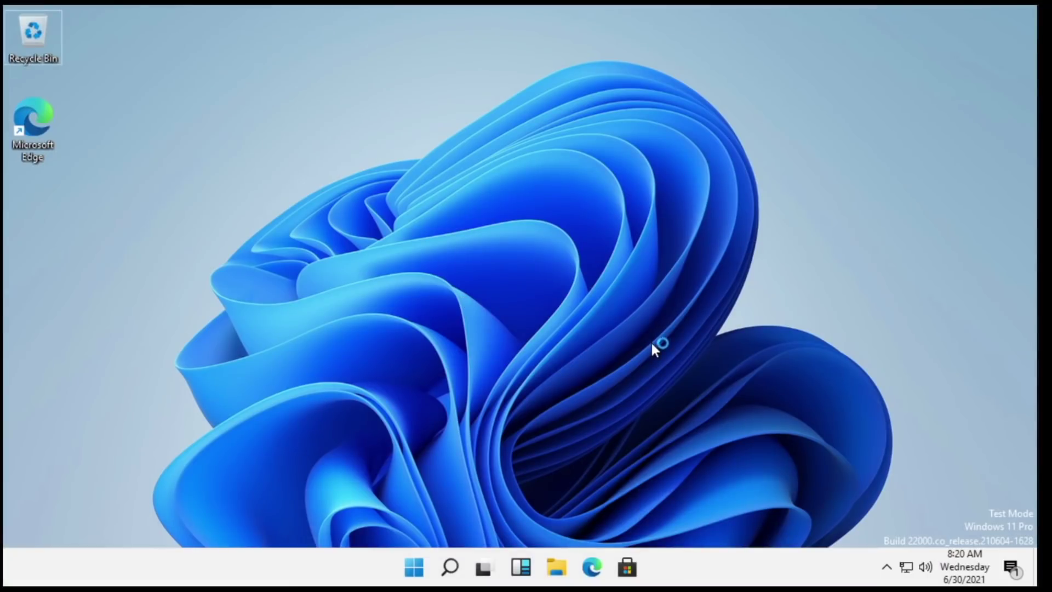
Open Task Manager in full view on the Performance tab, showing the 2.00 GHz CPU.
{"action": "key", "text": "ctrl+shift+Escape"}
{"action": "left_click_drag", "start_coordinate": [148, 31], "coordinate": [404, 47]}
{"action": "left_click", "coordinate": [573, 346]}
{"action": "left_click", "coordinate": [353, 82]}
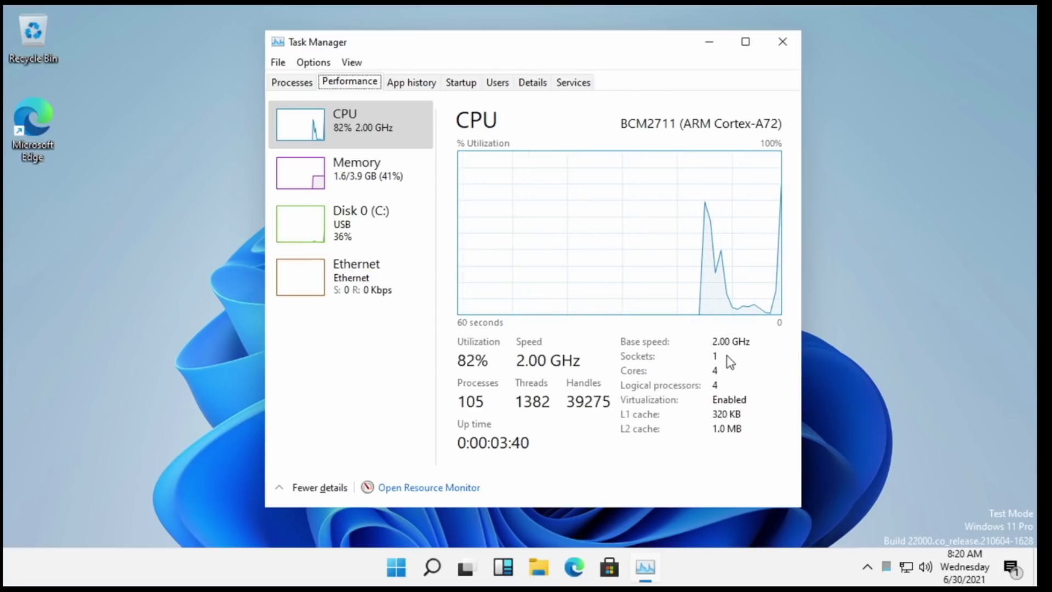
Check 4.0 GB memory and Disk 0 (C:) activity, then close Task Manager and open search.
{"action": "left_click", "coordinate": [351, 171]}
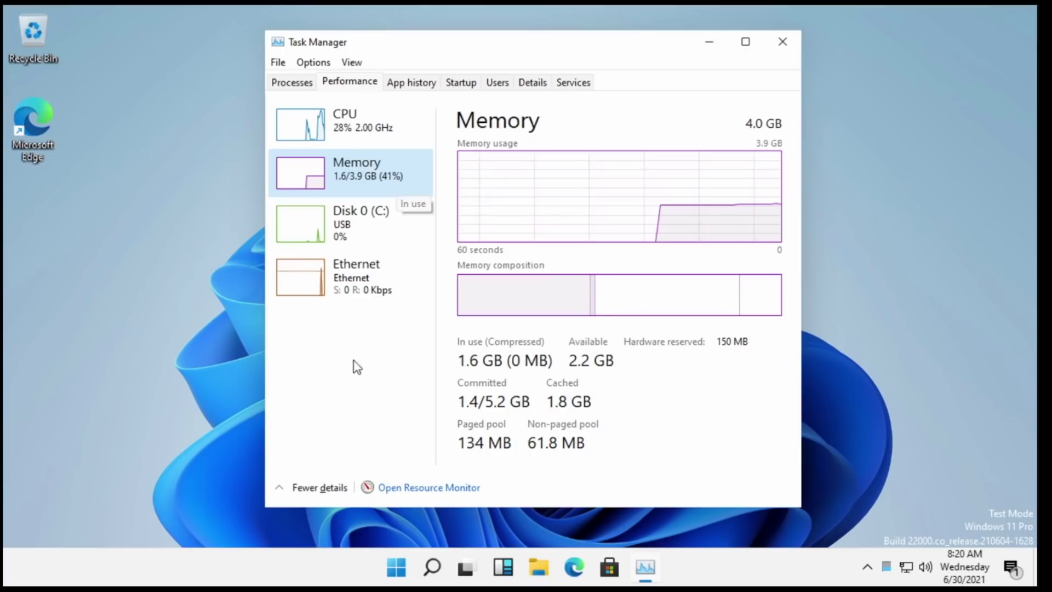
{"action": "left_click", "coordinate": [364, 230]}
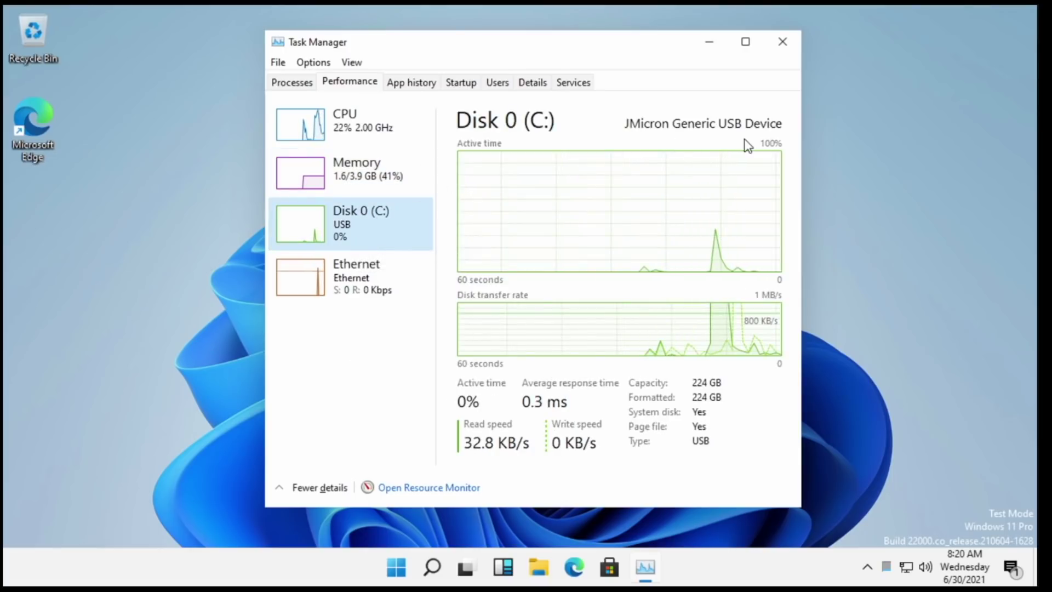
{"action": "left_click", "coordinate": [780, 45]}
{"action": "key", "text": "super+s"}
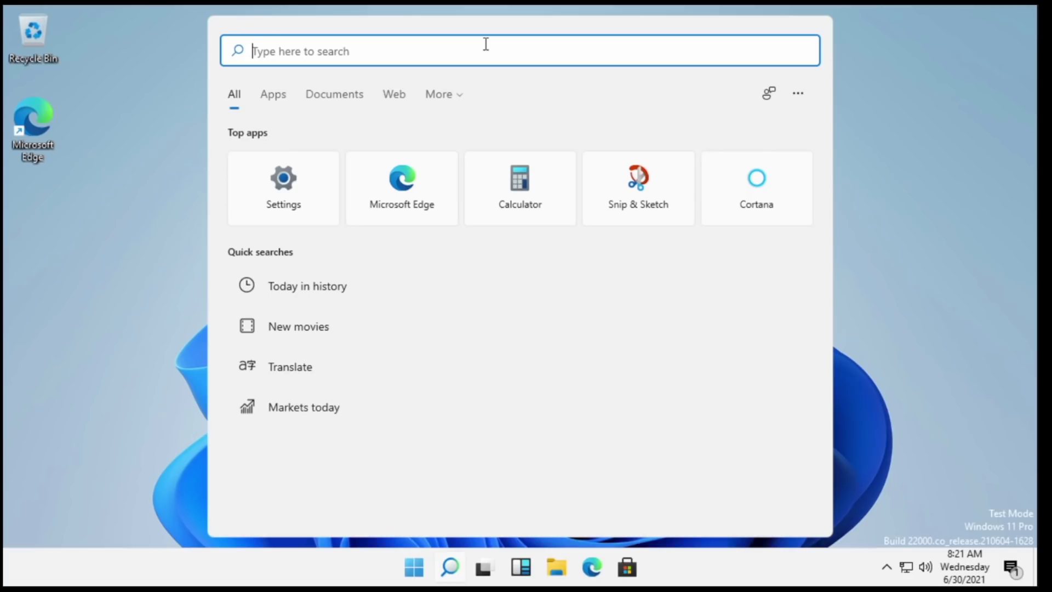
Search 'per' and set Performance Options visual effects to Adjust for best performance.
{"action": "type", "text": "per"}
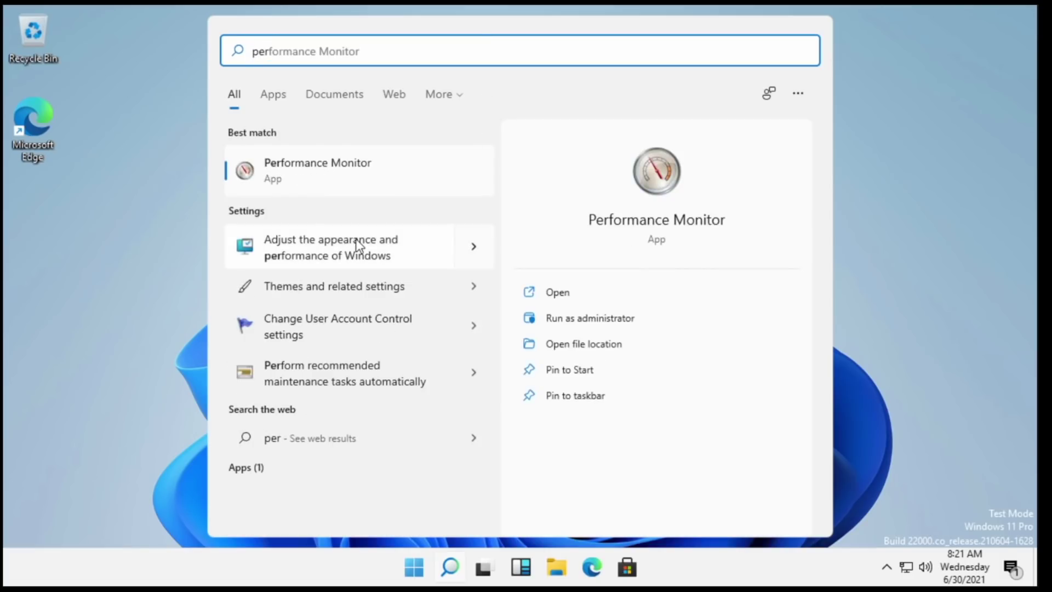
{"action": "key", "text": "Return"}
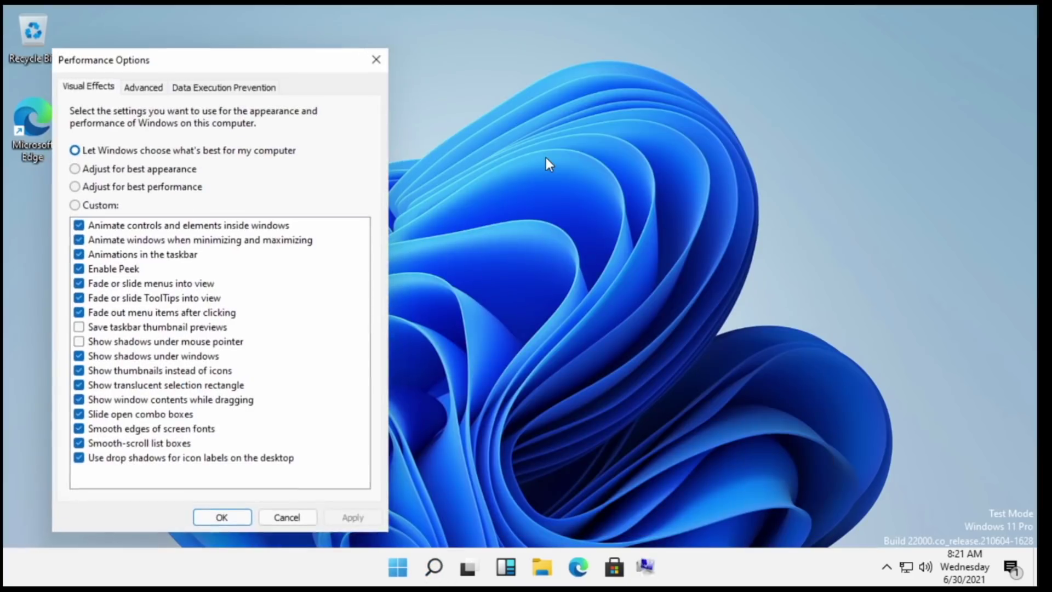
{"action": "left_click_drag", "start_coordinate": [222, 49], "coordinate": [488, 48]}
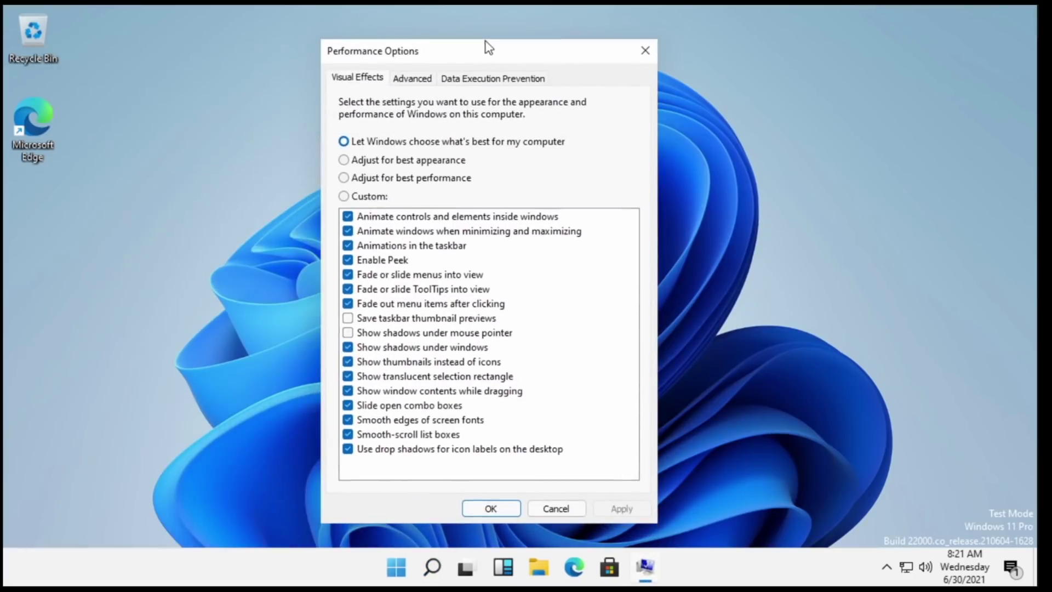
{"action": "left_click", "coordinate": [416, 177]}
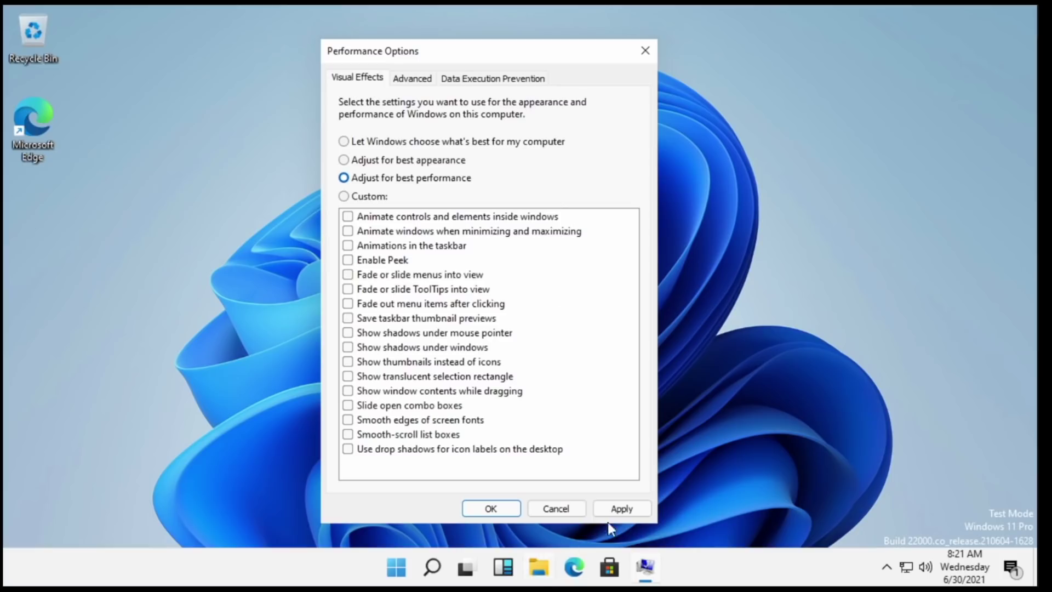
{"action": "left_click", "coordinate": [622, 508]}
{"action": "left_click", "coordinate": [491, 508]}
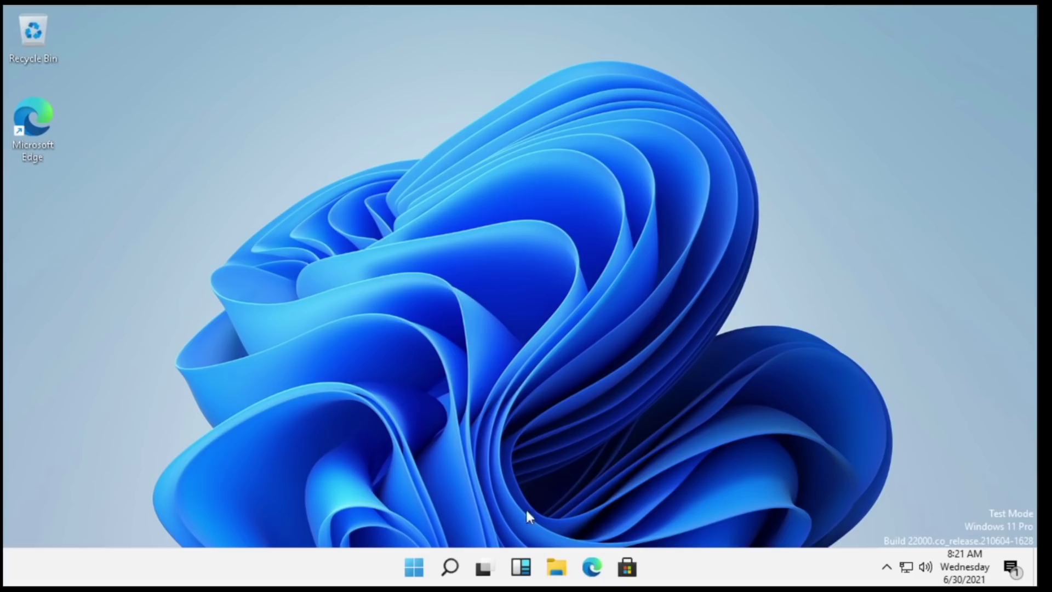
Open Settings from the Start menu and close it again.
{"action": "left_click", "coordinate": [414, 567]}
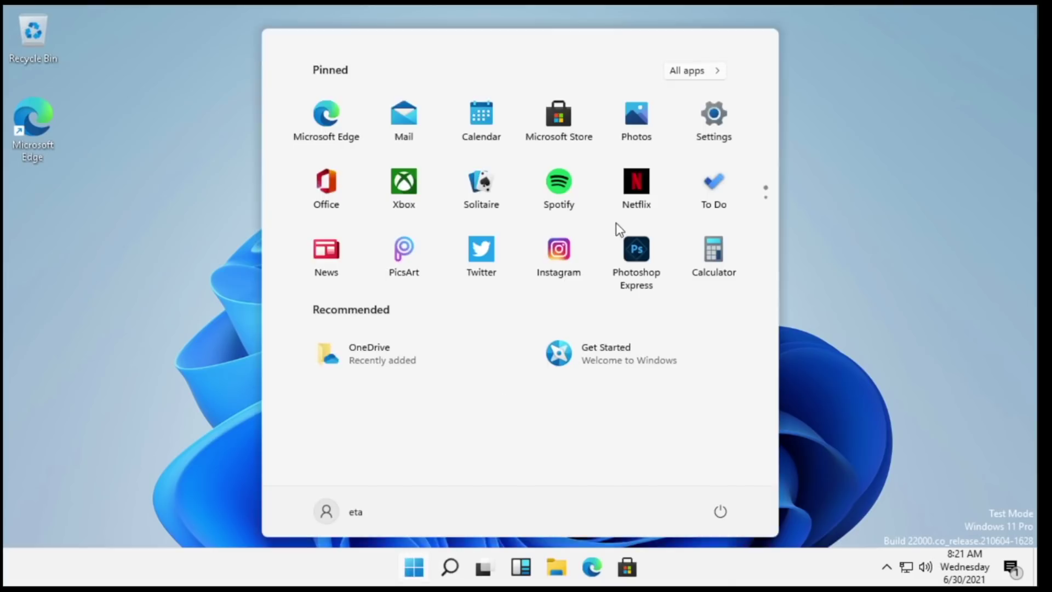
{"action": "left_click", "coordinate": [714, 122]}
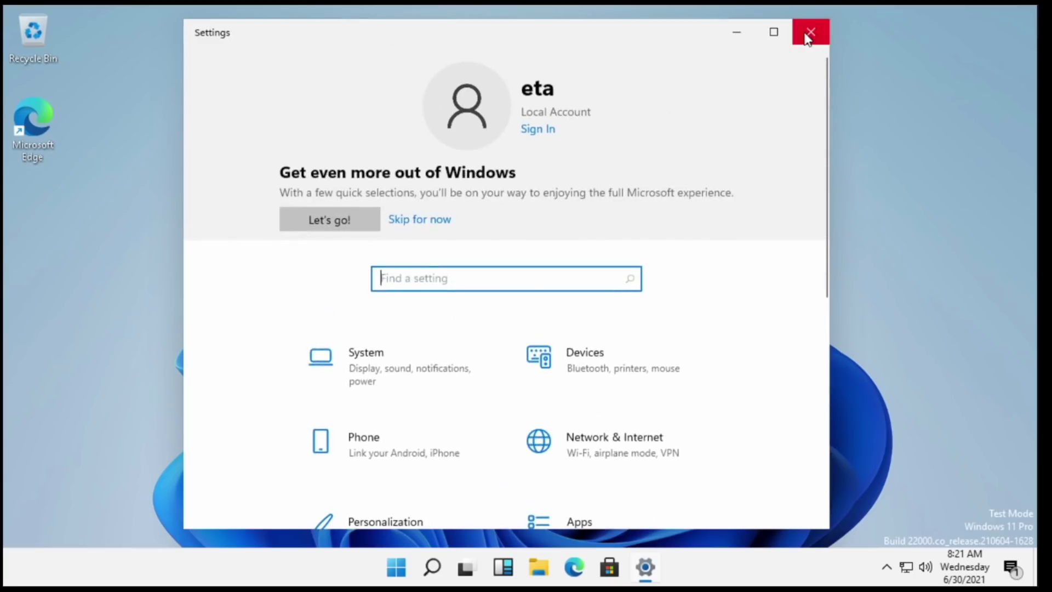
{"action": "left_click", "coordinate": [810, 34]}
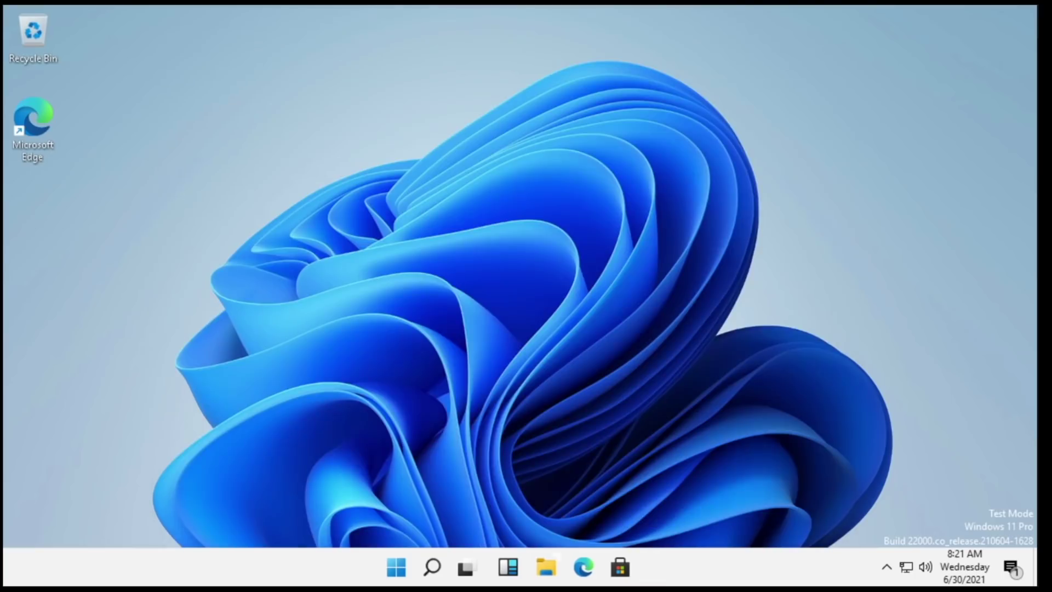
Open Microsoft Store, scroll the Home page to Essential Apps, then close it.
{"action": "left_click", "coordinate": [626, 570]}
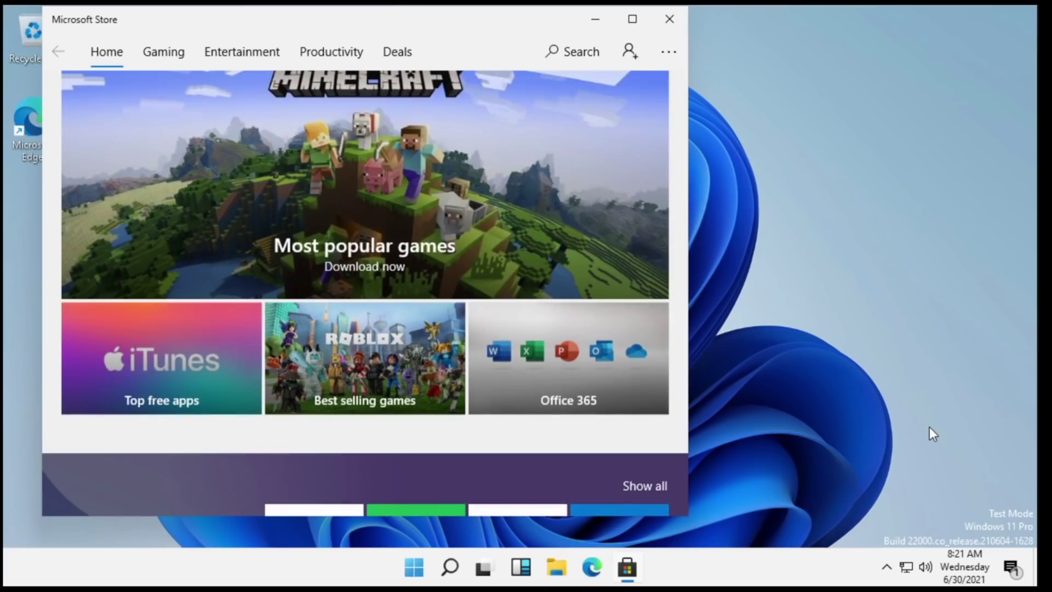
{"action": "scroll", "coordinate": [484, 286], "scroll_direction": "down", "scroll_amount": 5}
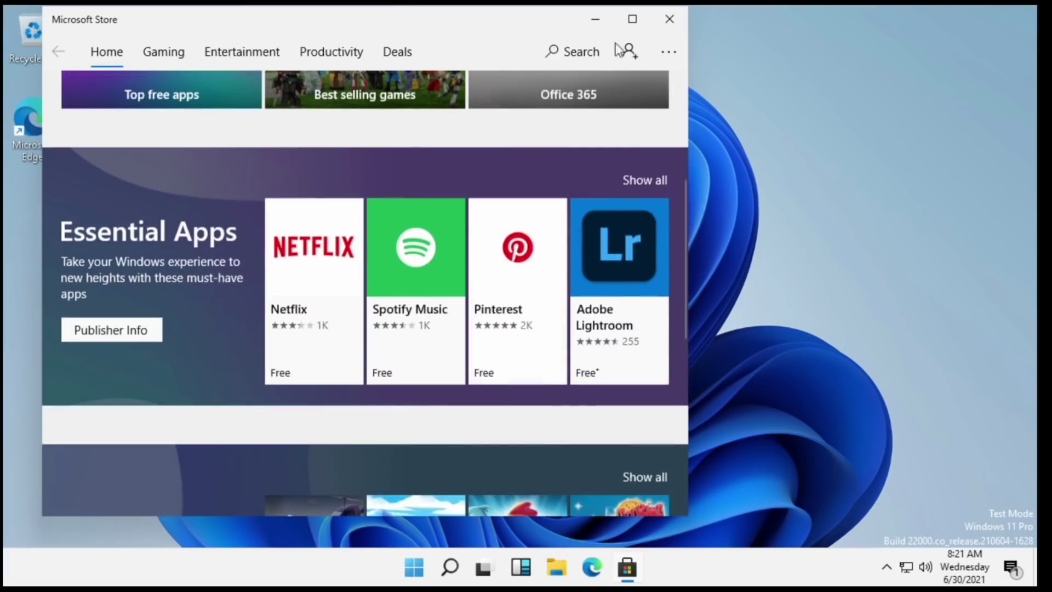
{"action": "left_click", "coordinate": [677, 23]}
Launch Paint via search 'paint', draw a freehand black line, and close the window.
{"action": "left_click", "coordinate": [450, 567]}
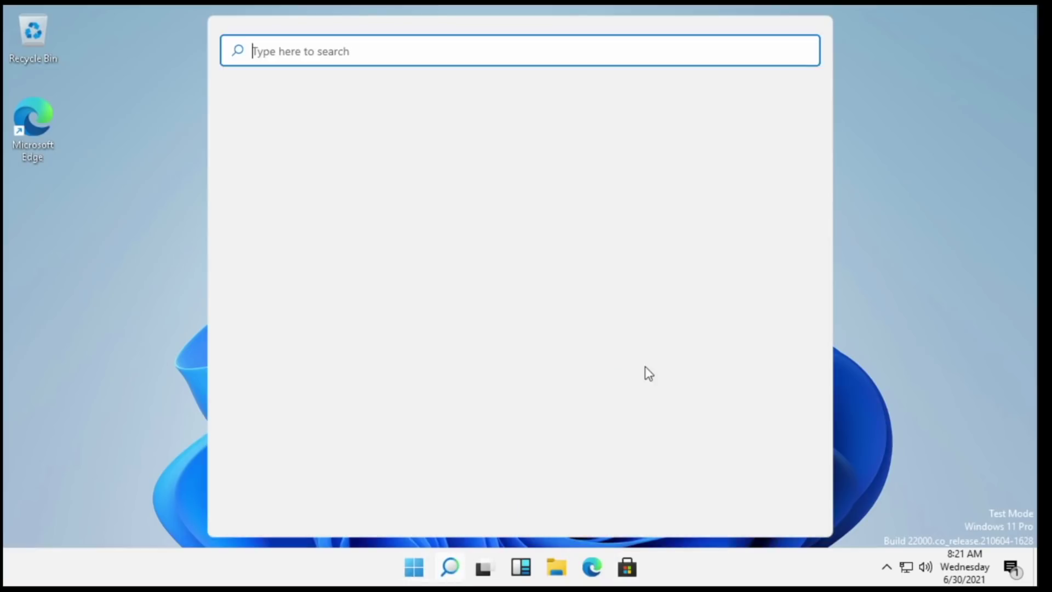
{"action": "type", "text": "paint"}
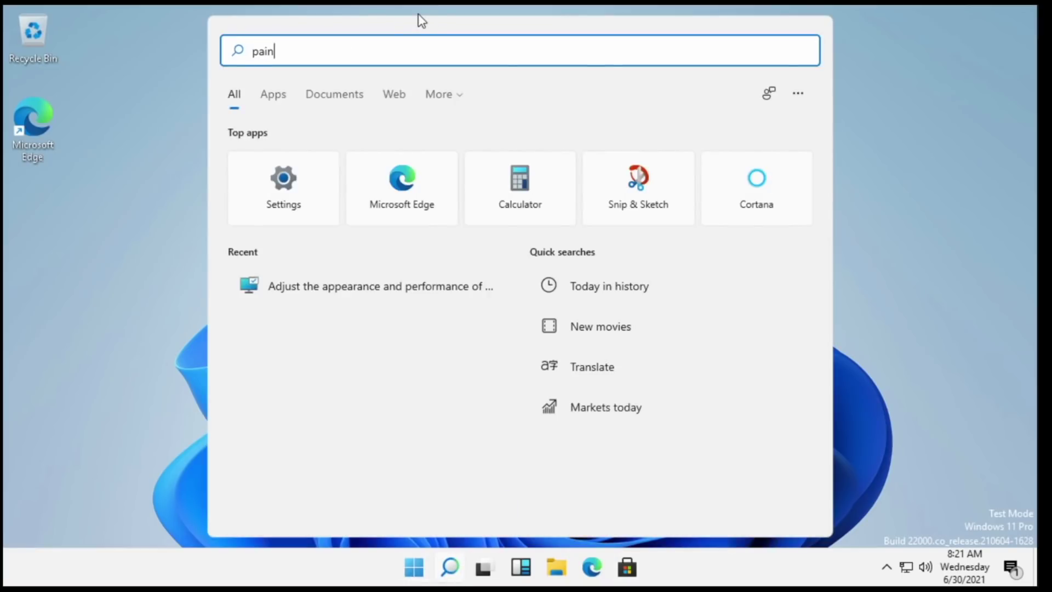
{"action": "left_click", "coordinate": [301, 164]}
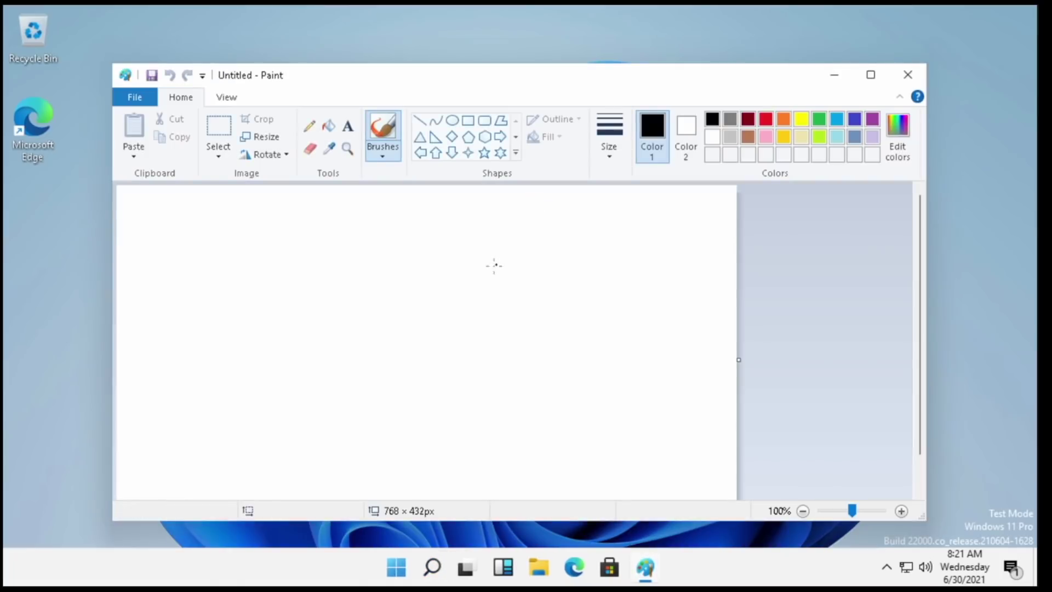
{"action": "mouse_move", "coordinate": [487, 253]}
{"action": "left_mouse_down"}
{"action": "mouse_move", "coordinate": [592, 404]}
{"action": "mouse_move", "coordinate": [386, 328]}
{"action": "mouse_move", "coordinate": [404, 323]}
{"action": "left_mouse_up"}
{"action": "left_click", "coordinate": [908, 75]}
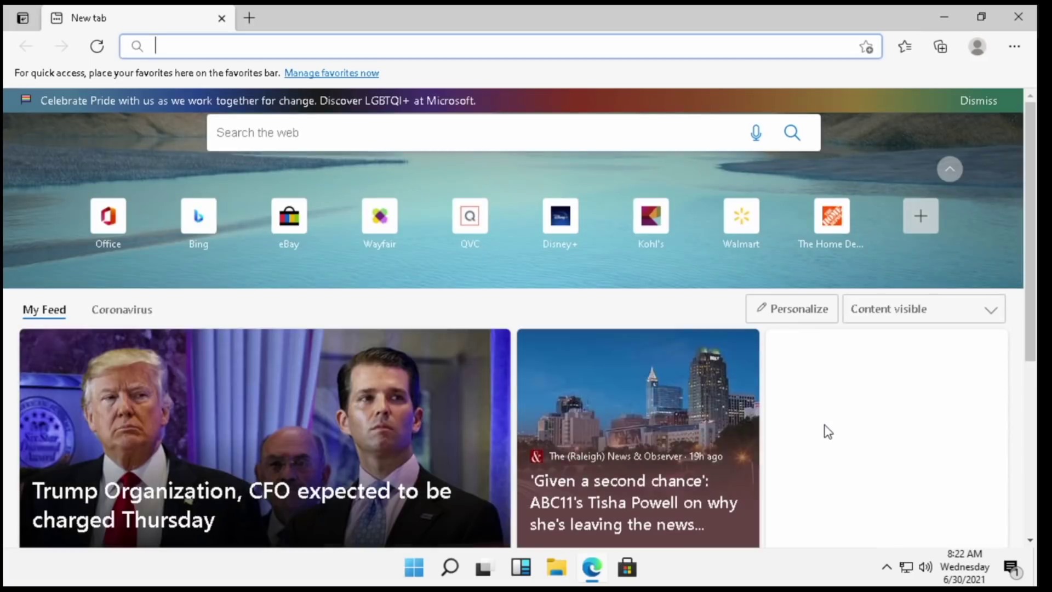
Search Bing for 'raspberry pi' from the Edge address bar.
{"action": "type", "text": "raspberry"}
{"action": "key", "text": "Return"}
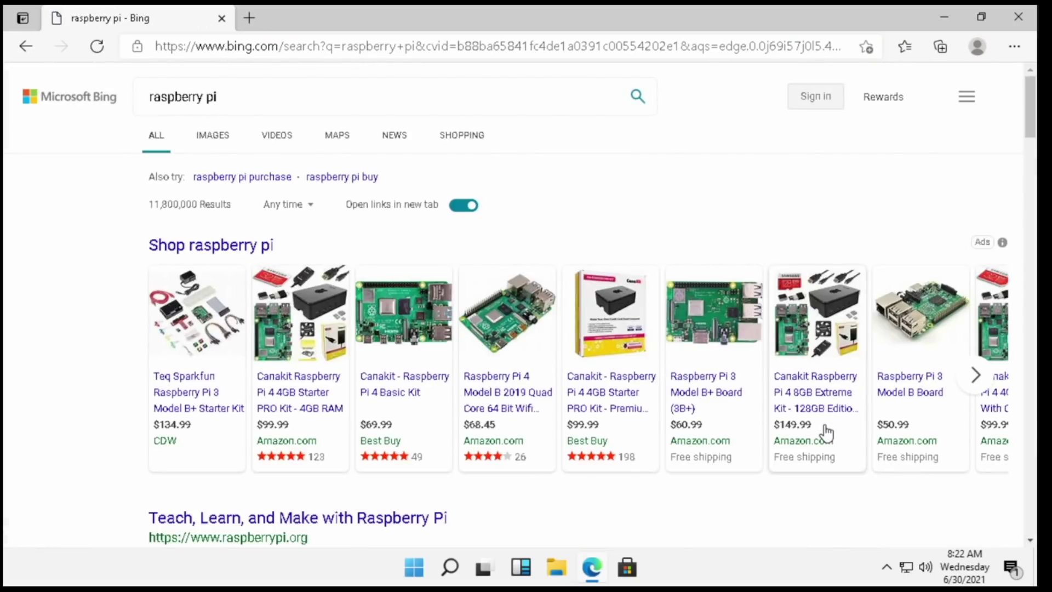
{"action": "scroll", "coordinate": [359, 448], "scroll_direction": "down", "scroll_amount": 4}
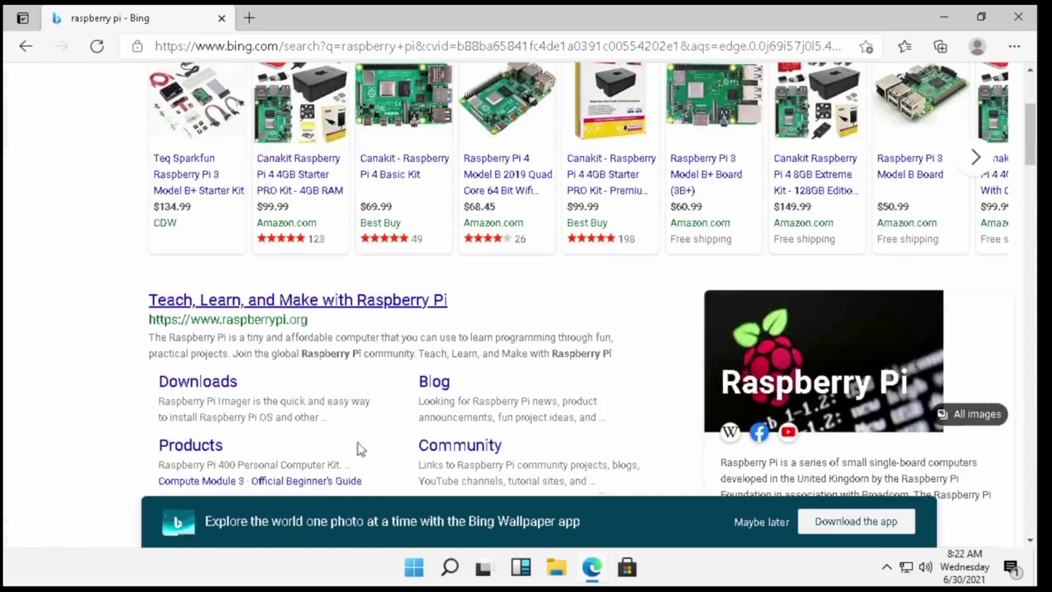
Open the raspberrypi.org result in a new tab and scroll through the page.
{"action": "left_click", "coordinate": [239, 310]}
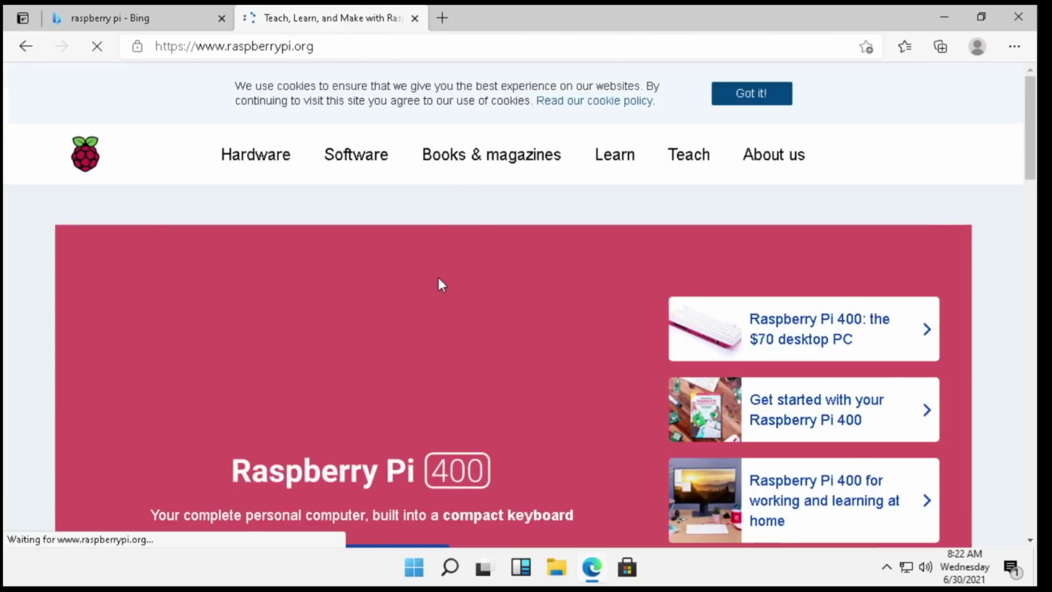
{"action": "scroll", "coordinate": [454, 279], "scroll_direction": "down", "scroll_amount": 8}
{"action": "scroll", "coordinate": [453, 302], "scroll_direction": "down", "scroll_amount": 8}
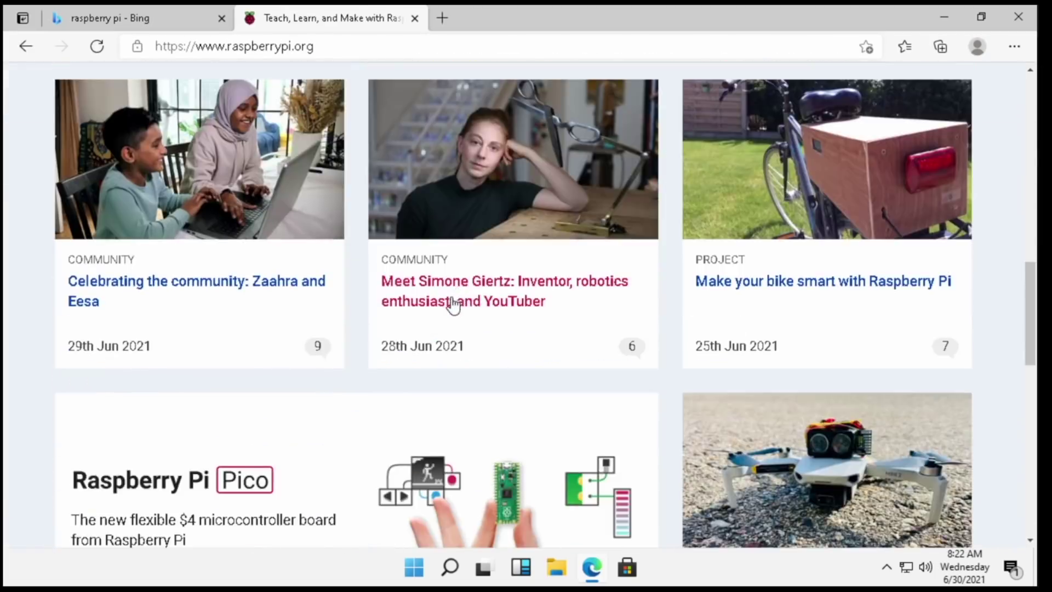
{"action": "scroll", "coordinate": [453, 304], "scroll_direction": "up", "scroll_amount": 16}
{"action": "scroll", "coordinate": [452, 304], "scroll_direction": "down", "scroll_amount": 8}
{"action": "scroll", "coordinate": [455, 320], "scroll_direction": "down", "scroll_amount": 9}
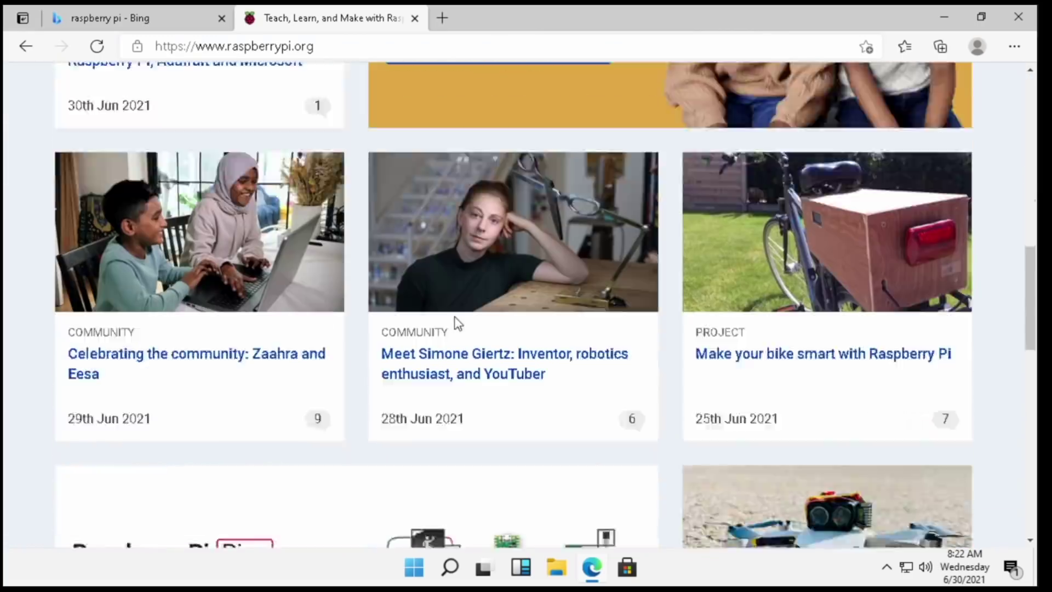
{"action": "scroll", "coordinate": [429, 327], "scroll_direction": "up", "scroll_amount": 9}
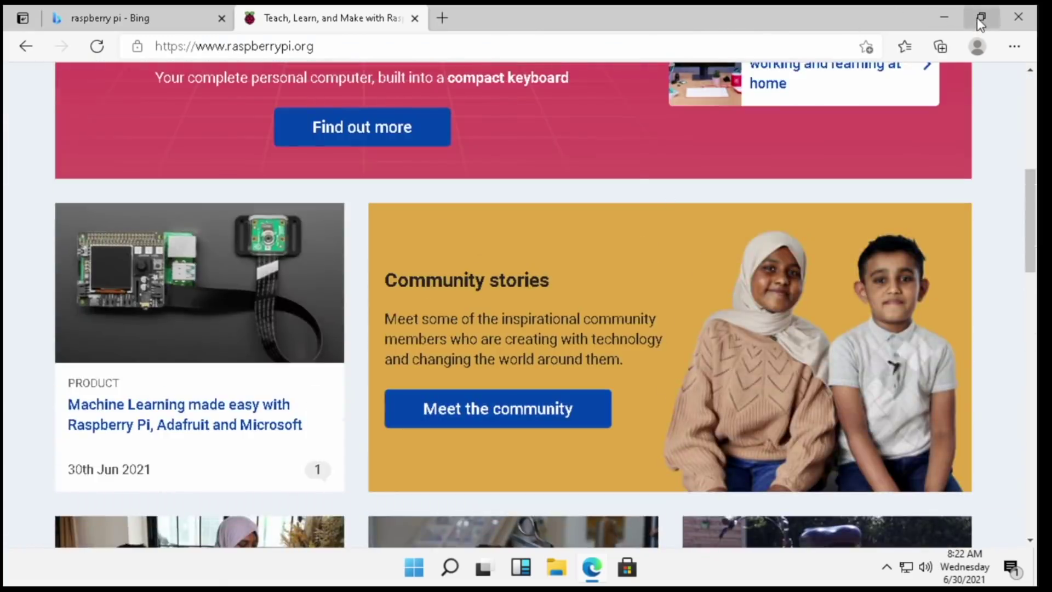
{"action": "mouse_move", "coordinate": [980, 20]}
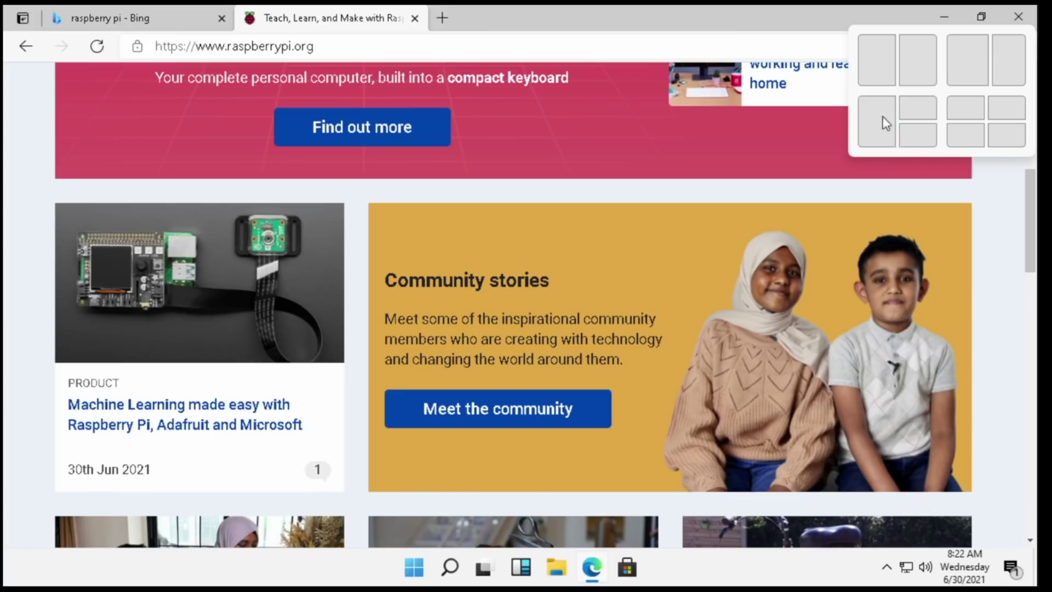
Snap Edge to the top-right quarter, minimize it, and open Task Manager with Ctrl+Shift+Esc.
{"action": "left_click", "coordinate": [917, 107]}
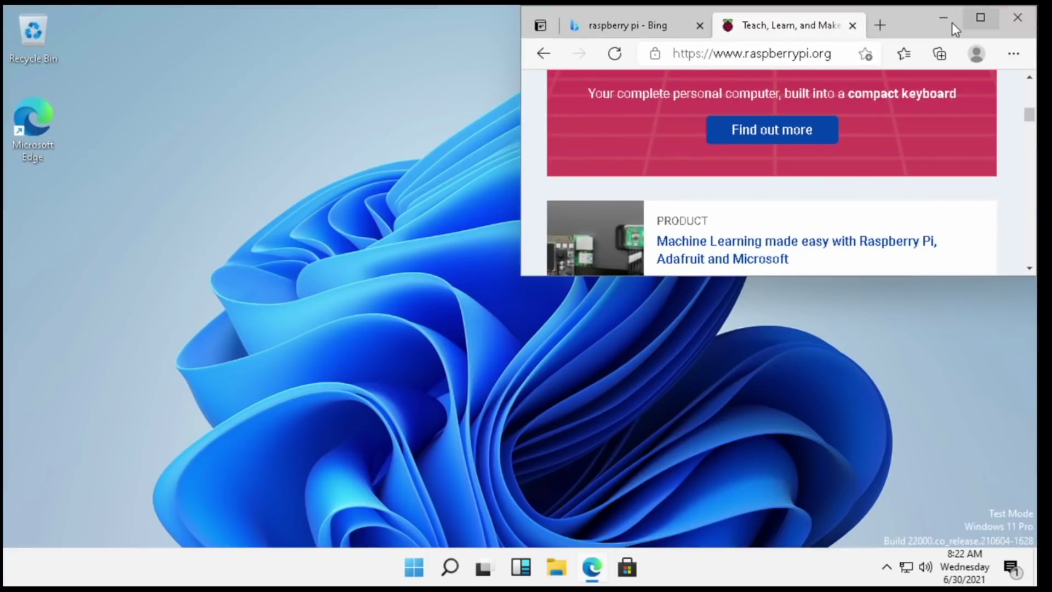
{"action": "left_click", "coordinate": [952, 22]}
{"action": "key", "text": "ctrl+shift+Escape"}
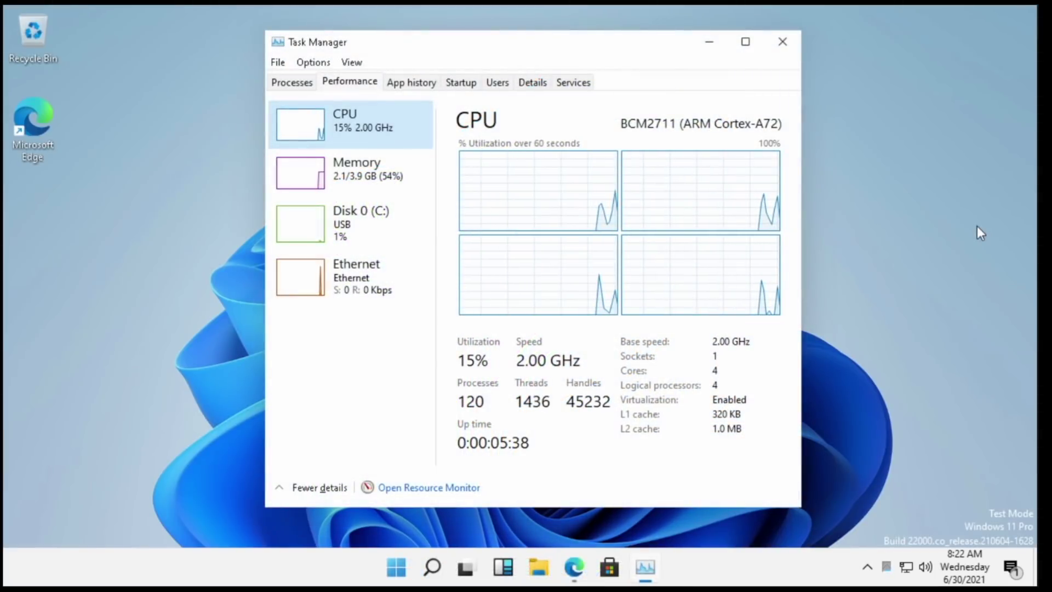